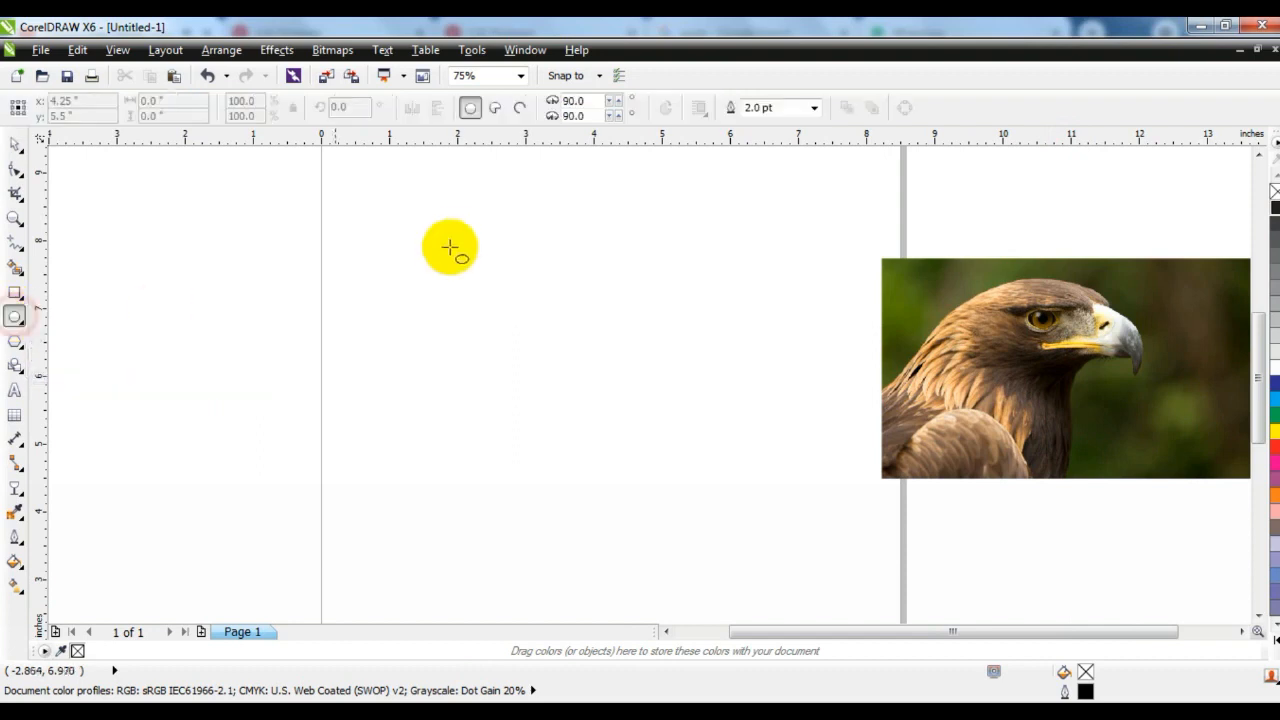
Draw a circle about 4.51 inches in diameter on the page and shift it slightly up and to the left
left_click_drag(431, 220, 566, 528)
left_click(14, 145)
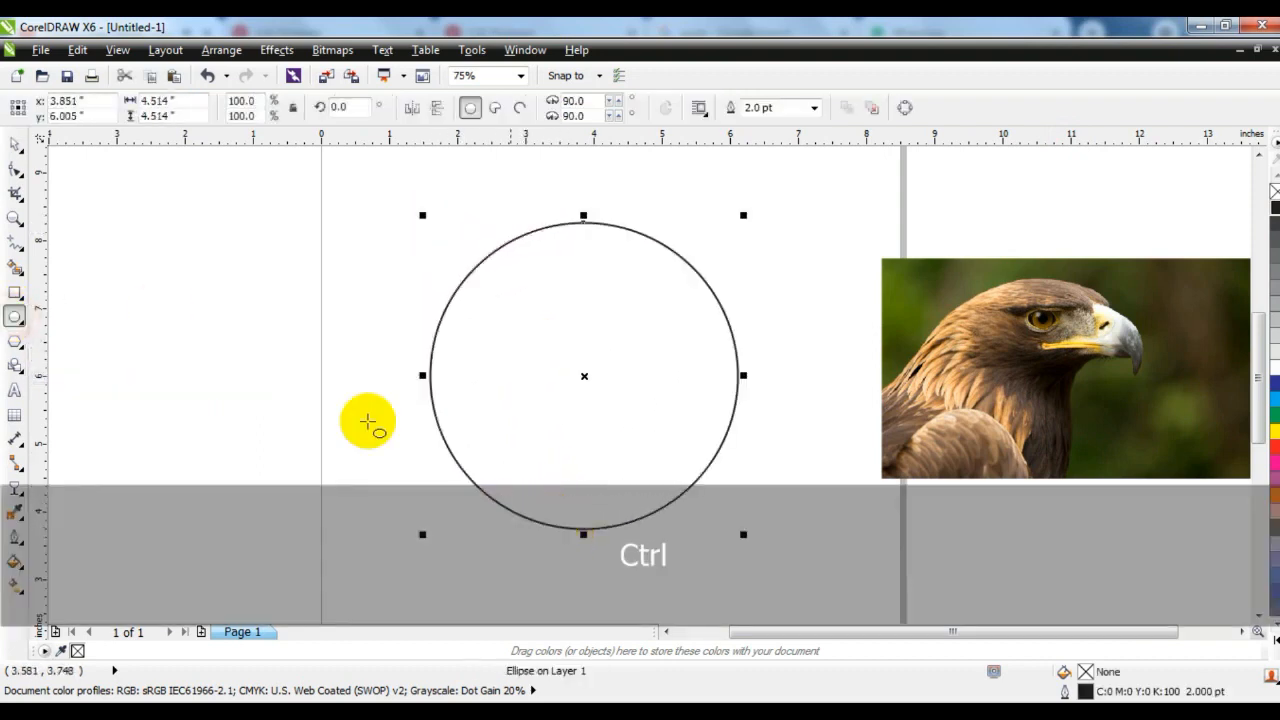
left_click_drag(614, 368, 600, 352)
Move the eagle photo over the circle and rotate it clockwise to about 329.5°, so the beak points downward
left_click(968, 376)
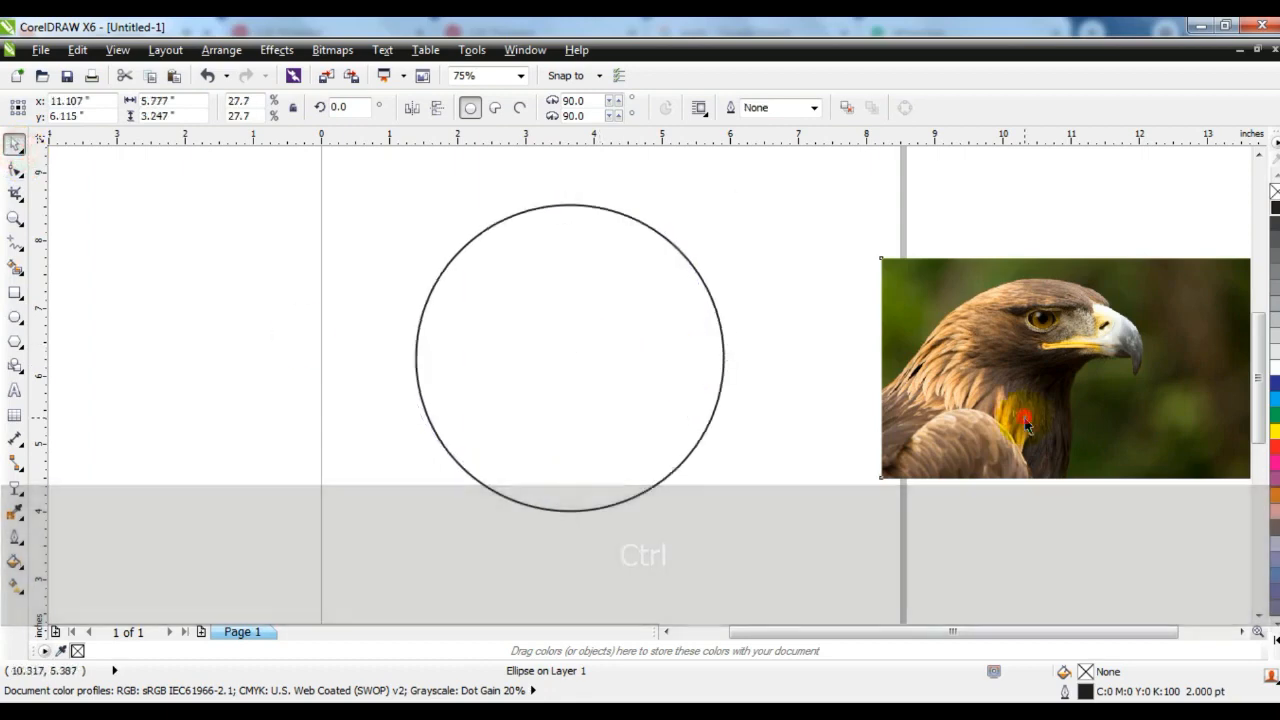
left_click_drag(968, 376, 460, 405)
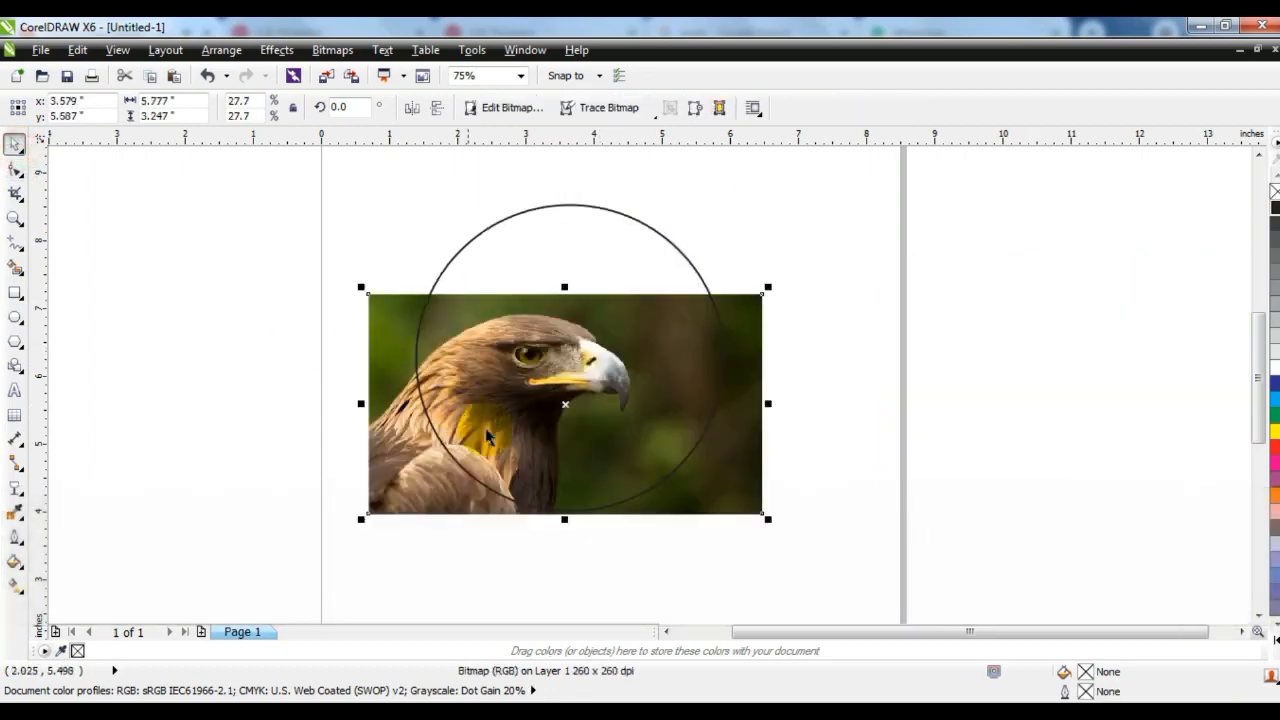
left_click(732, 451)
left_click_drag(765, 521, 657, 572)
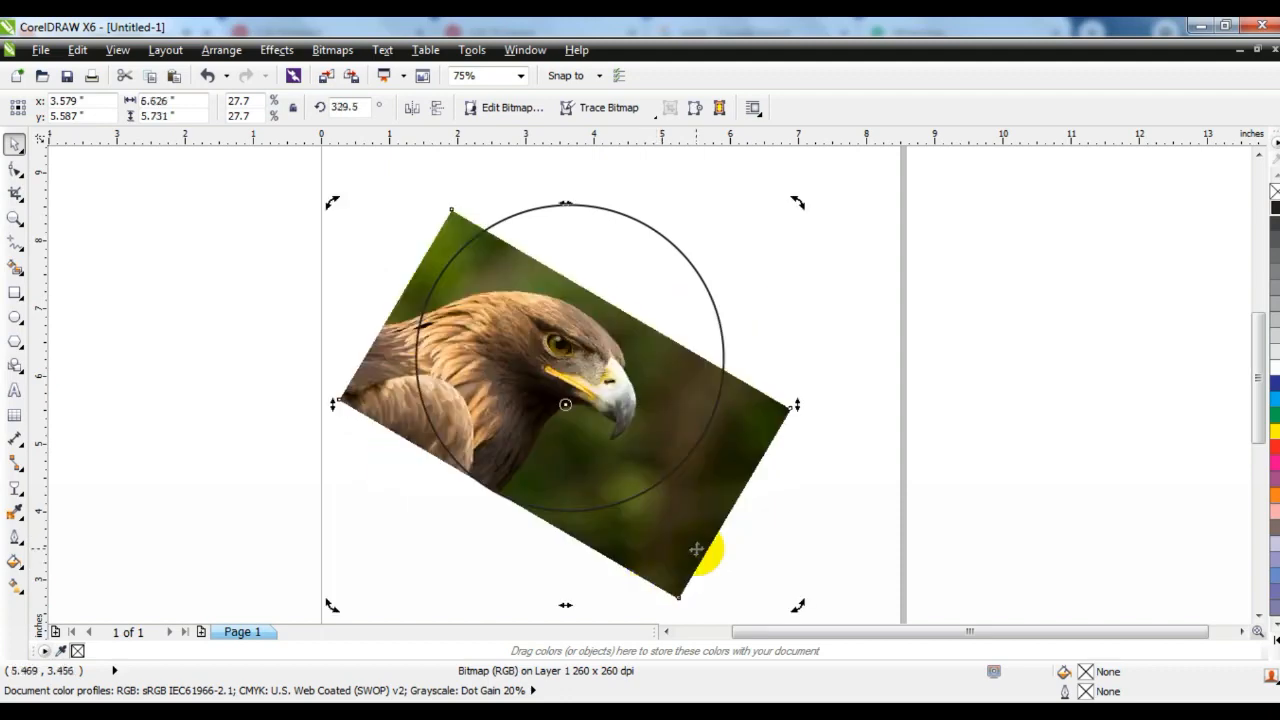
Scale the rotated eagle photo down to about 19% and position it over the lower half of the circle
left_click(696, 549)
left_click_drag(334, 203, 373, 264)
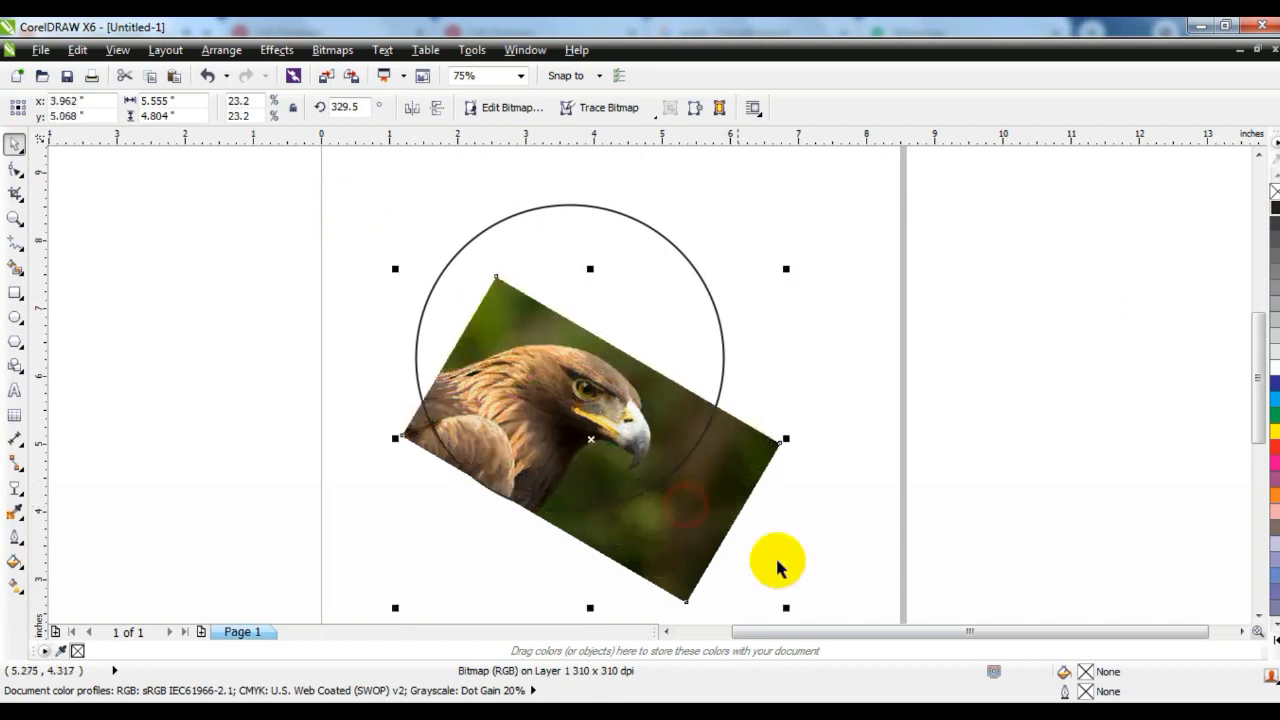
left_click_drag(786, 607, 717, 547)
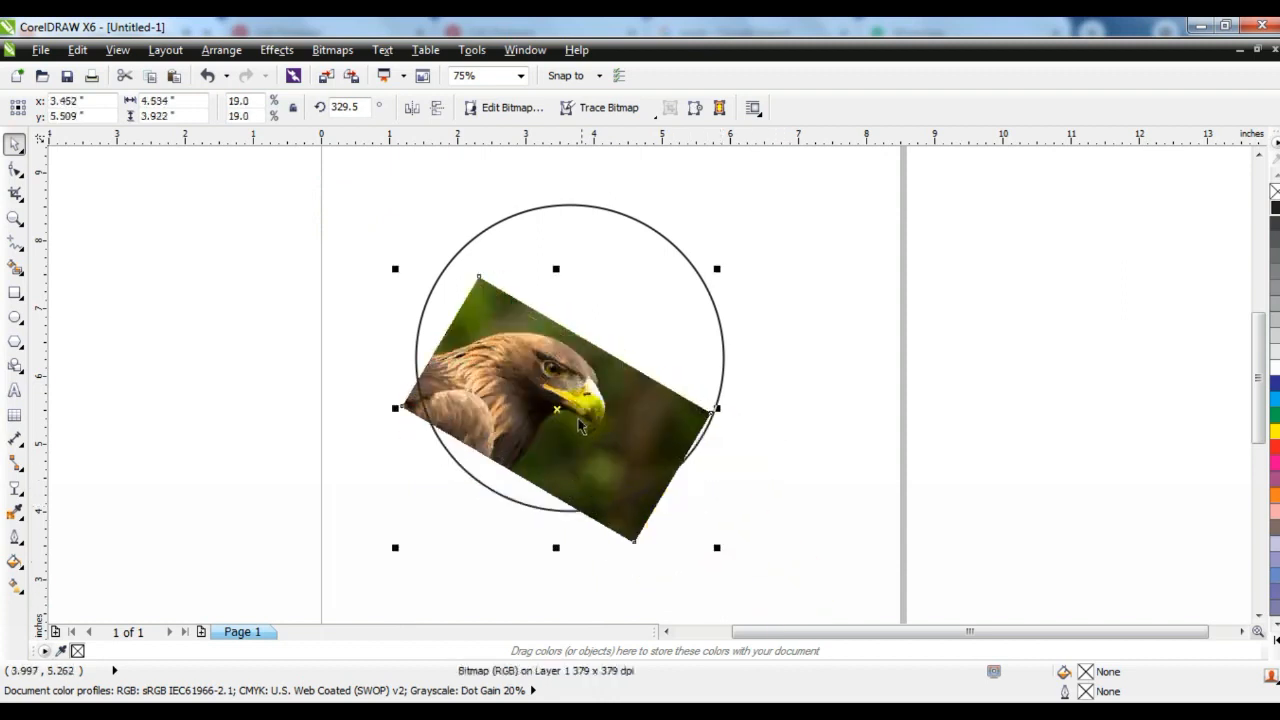
left_click_drag(560, 410, 575, 418)
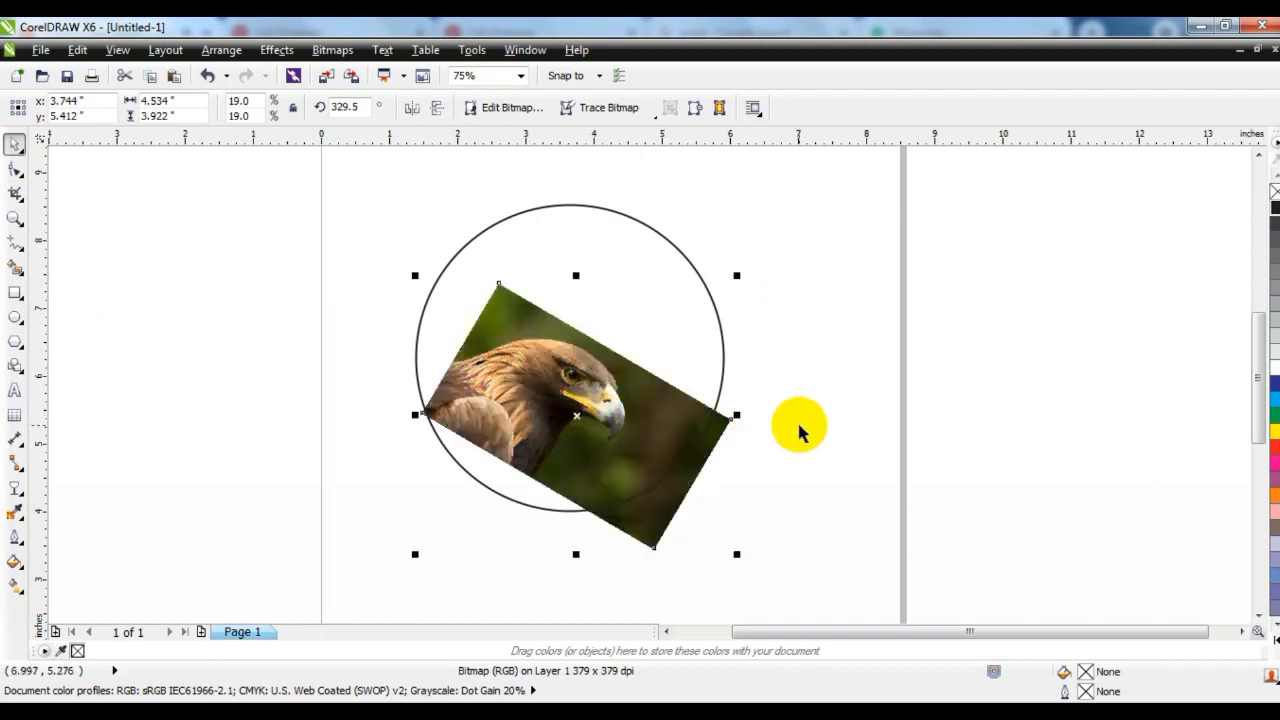
Draw a straight-segment Freehand line from below the circle's lower edge through the beak points and across the head to just outside the circle's left side
left_click(800, 432)
left_click(15, 218)
left_click_drag(400, 189, 814, 549)
left_click_drag(366, 289, 843, 563)
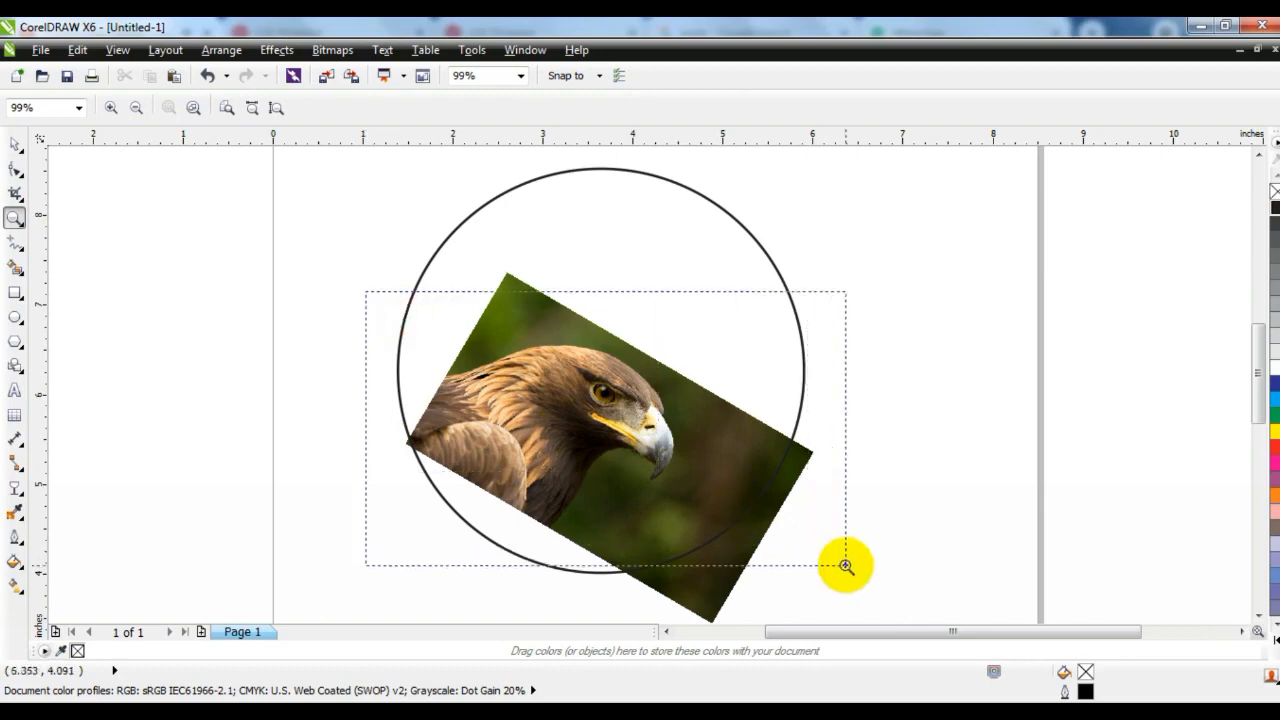
left_click(15, 242)
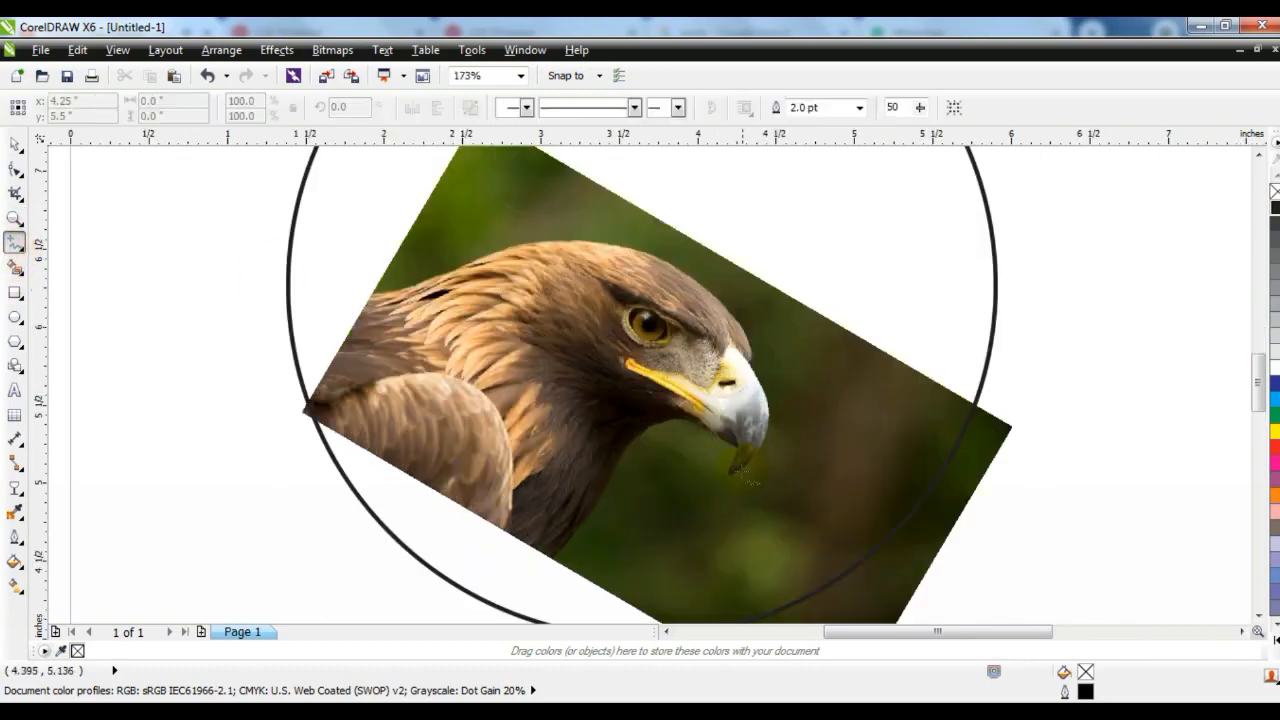
mouse_move(740, 483)
left_mouse_down()
mouse_move(769, 363)
mouse_move(740, 355)
left_mouse_up()
left_click(740, 355)
double_click(296, 362)
left_click(208, 415)
left_click(733, 474)
double_click(725, 439)
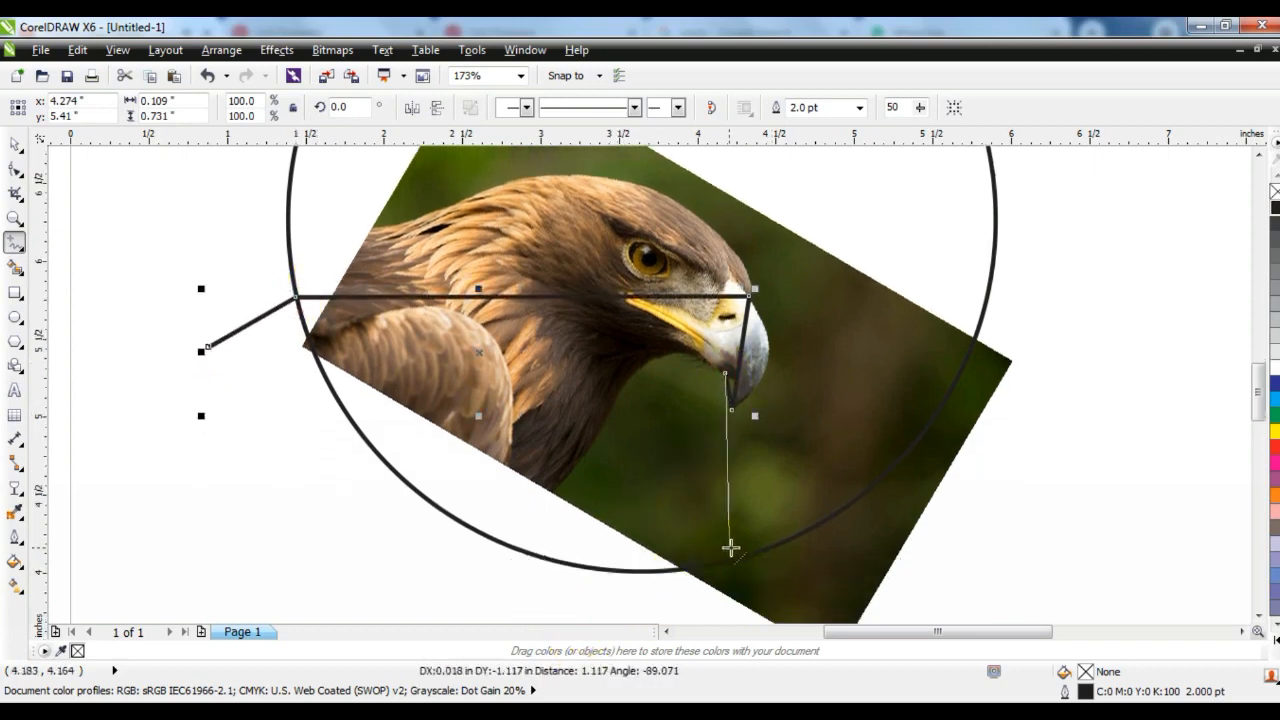
double_click(736, 556)
left_click(736, 585)
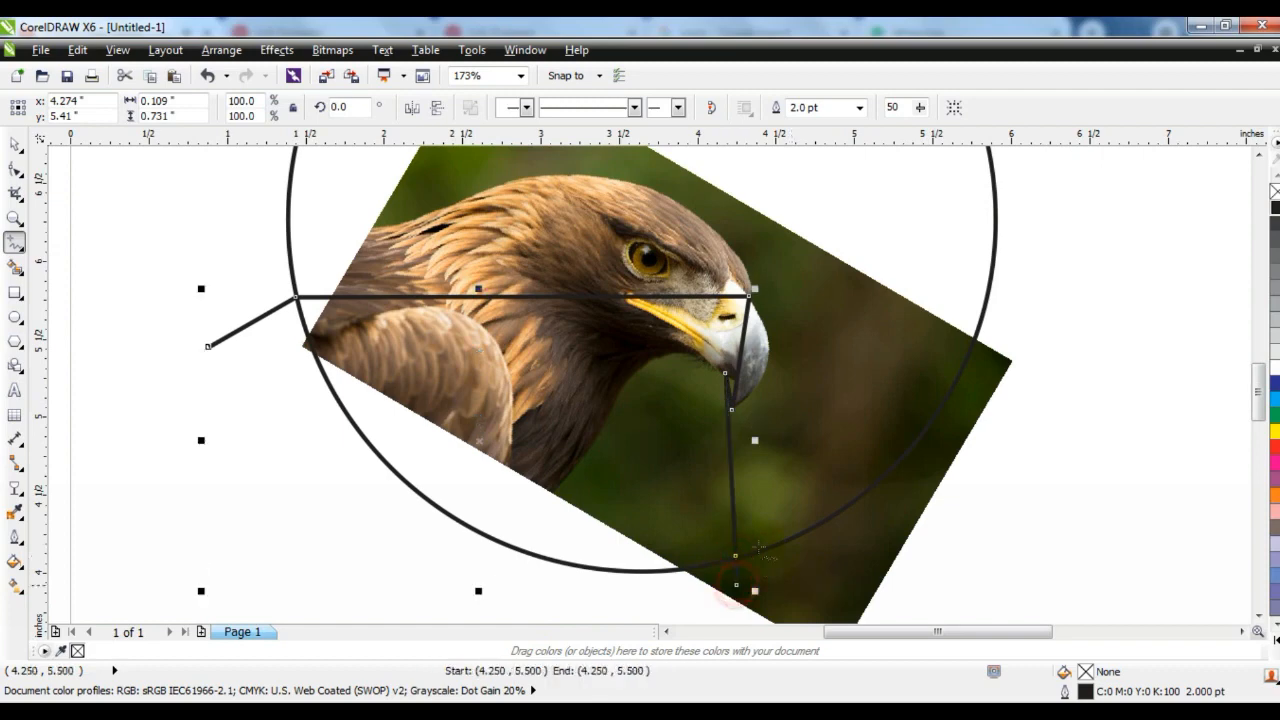
Convert all segments of the head line to curves and bend the front beak segment along the beak's outer edge
left_click(15, 168)
left_click_drag(229, 206, 829, 609)
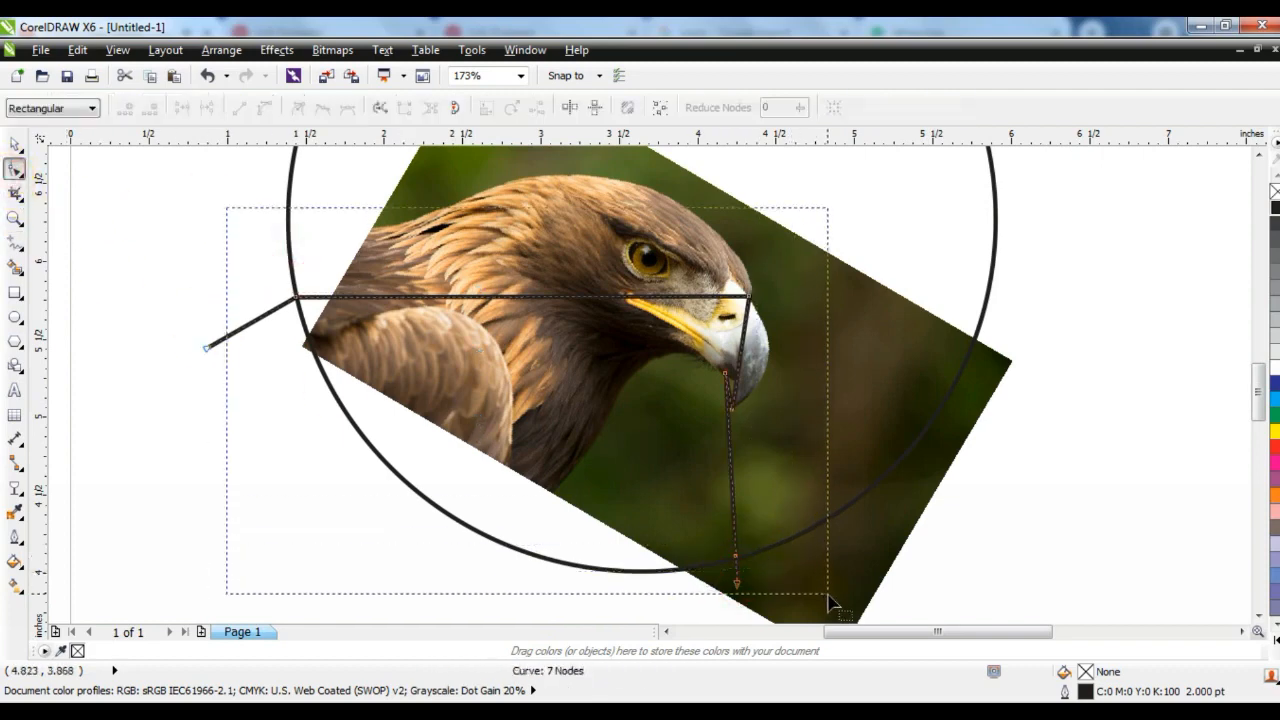
left_click(260, 108)
left_click(742, 346)
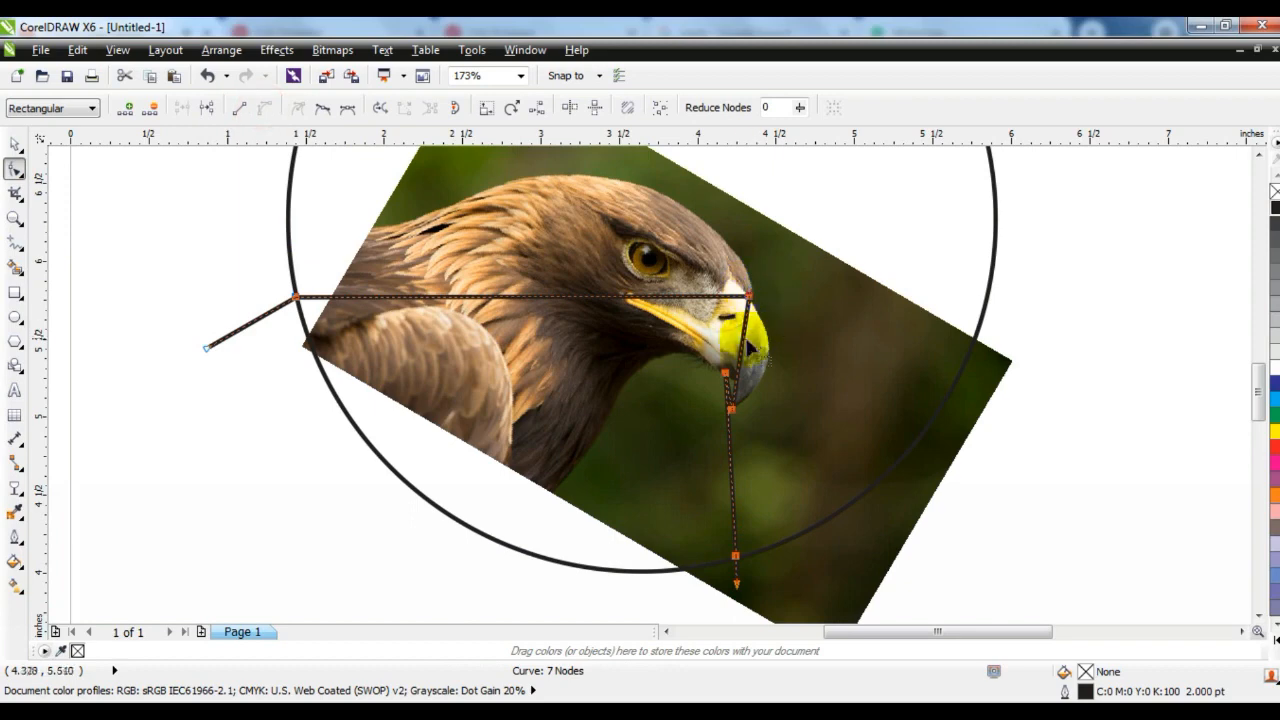
left_click_drag(743, 350, 772, 370)
Bend the short segment inside the beak's hook and bow the throat segment into a rounded curve ending at the circle's lower edge
left_click(15, 217)
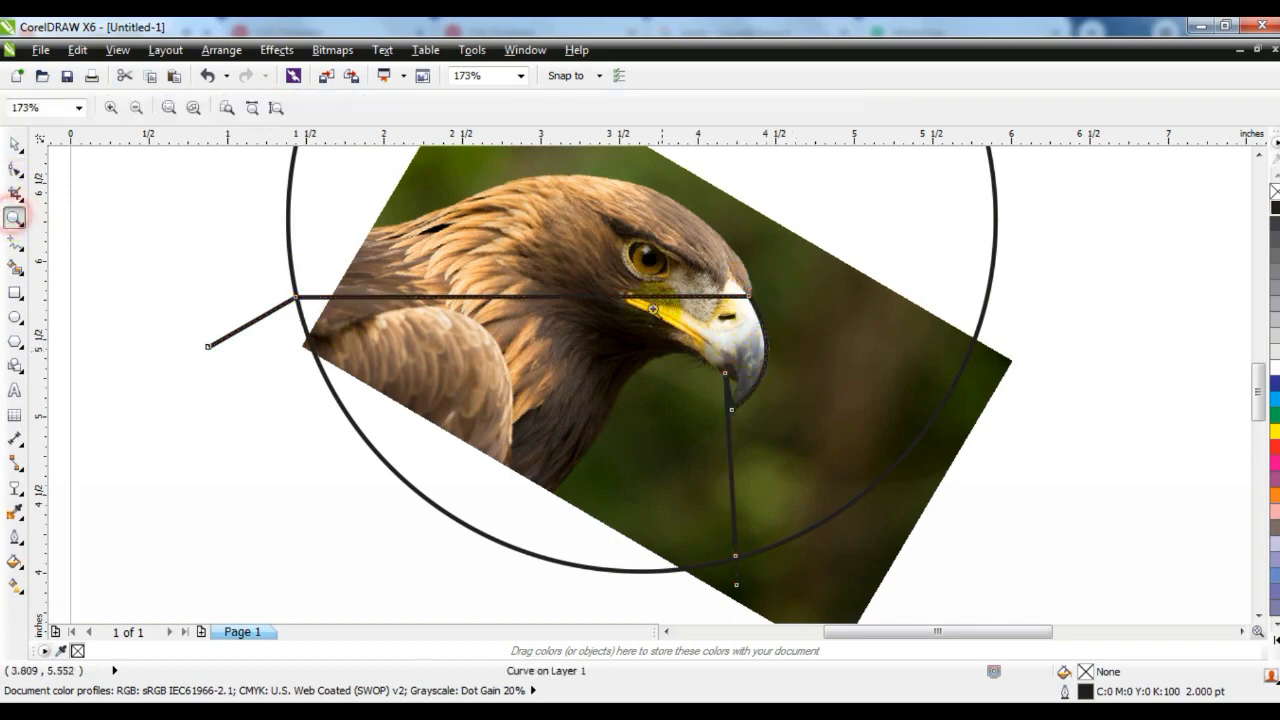
left_click_drag(662, 313, 847, 446)
left_click(15, 169)
left_click_drag(551, 423, 582, 402)
key("F3")
key("F3")
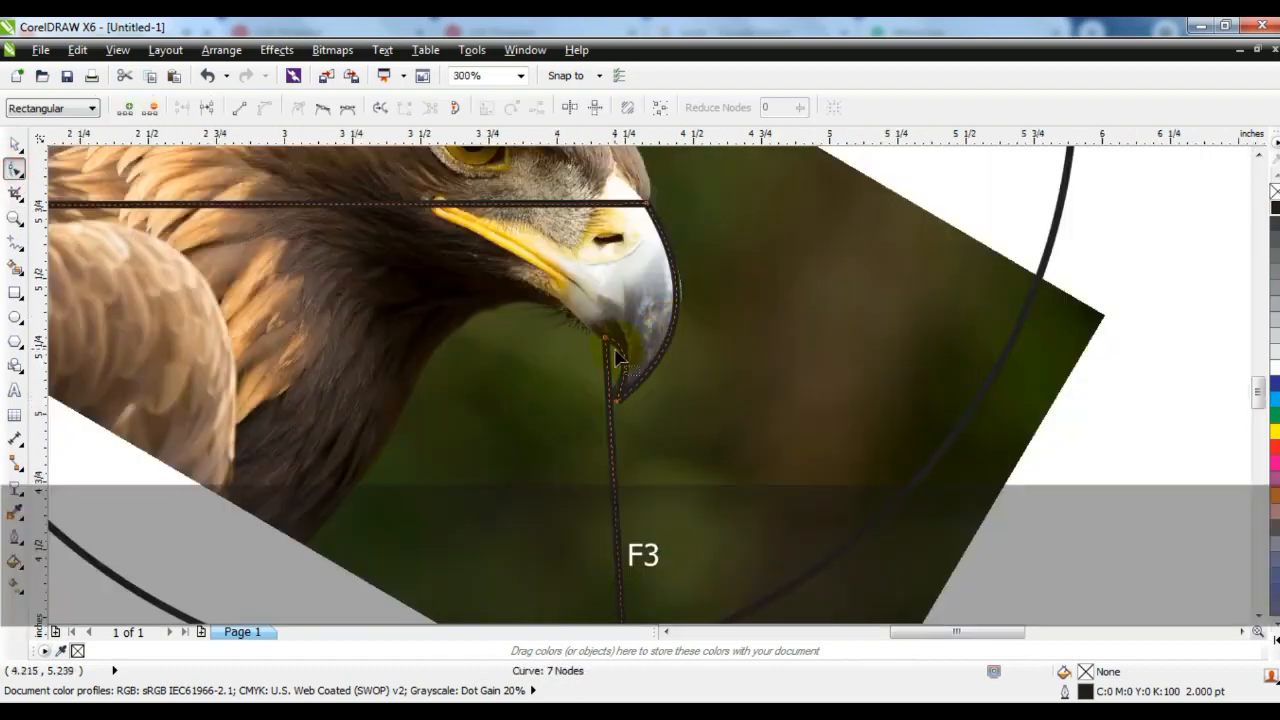
left_click_drag(611, 360, 420, 475)
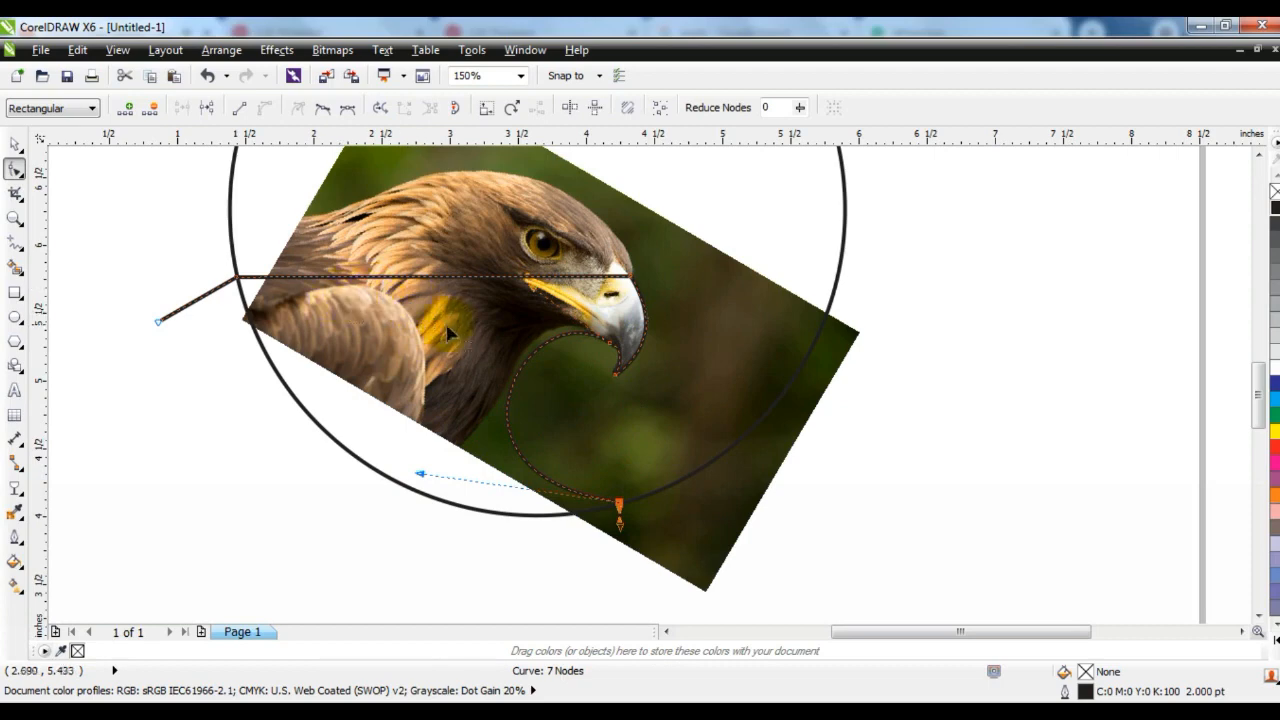
left_click_drag(527, 291, 495, 283)
Shape the long upper segment into an arch following the top of the eagle's head from the beak to the circle's left edge
left_click(631, 276)
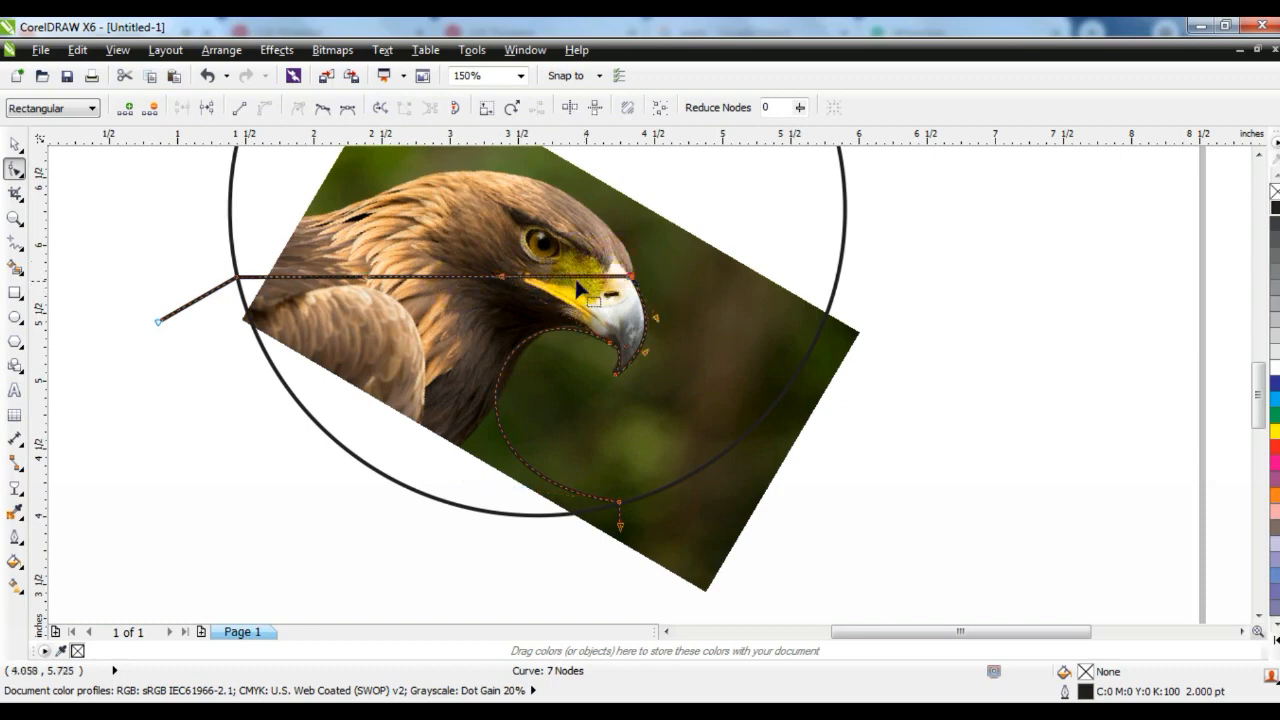
left_click_drag(509, 280, 575, 220)
left_click_drag(213, 259, 275, 297)
left_click_drag(425, 226, 397, 158)
left_click_drag(626, 208, 643, 206)
left_click_drag(396, 158, 396, 191)
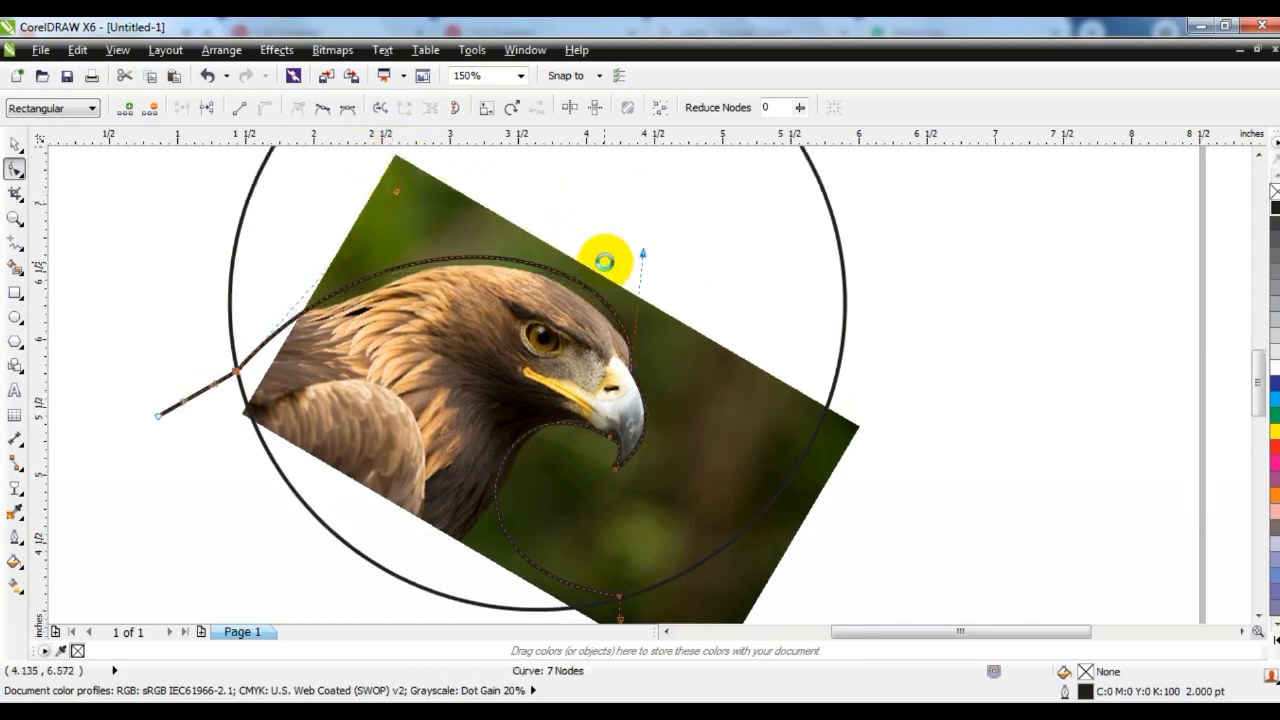
Move the eagle photo off the drawing to the empty area right of the circle
key("F3")
left_click(15, 143)
left_click(222, 407)
left_click_drag(711, 371, 1077, 406)
left_click(773, 420)
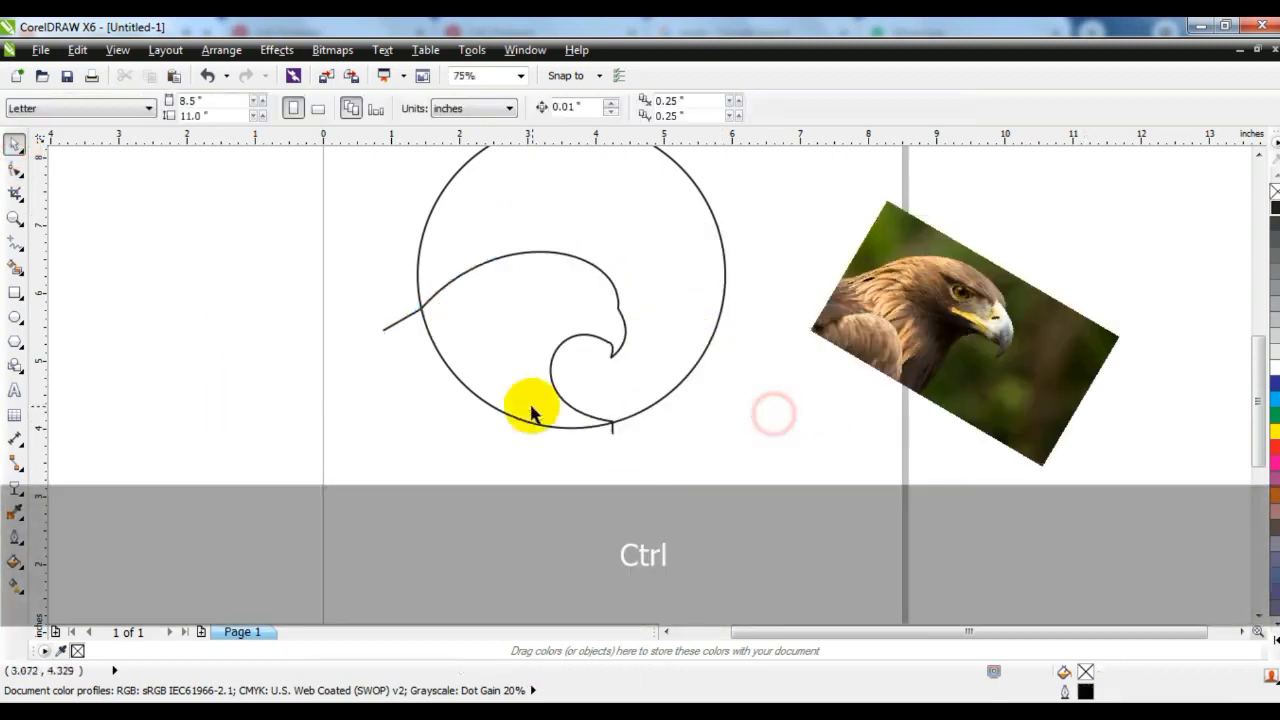
Duplicate the circle in place by copying and pasting it
key("F3")
key("Escape")
left_click(15, 218)
left_click_drag(419, 248, 686, 423)
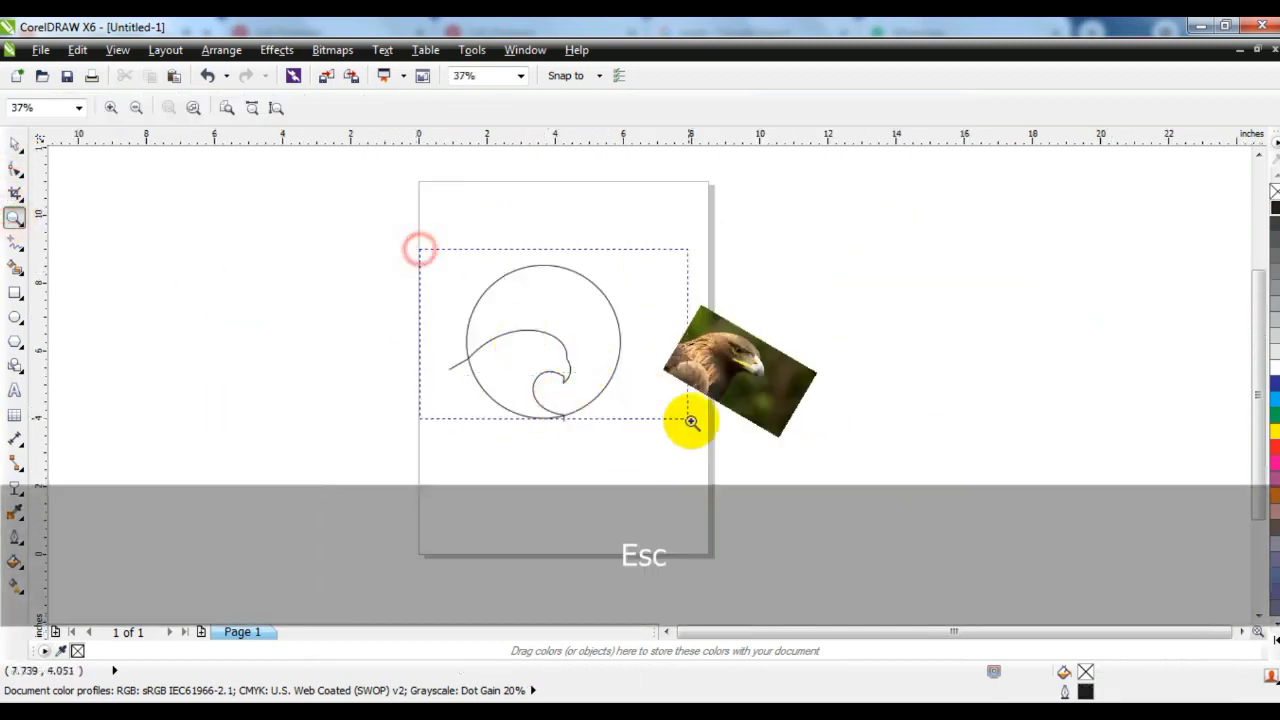
left_click(14, 146)
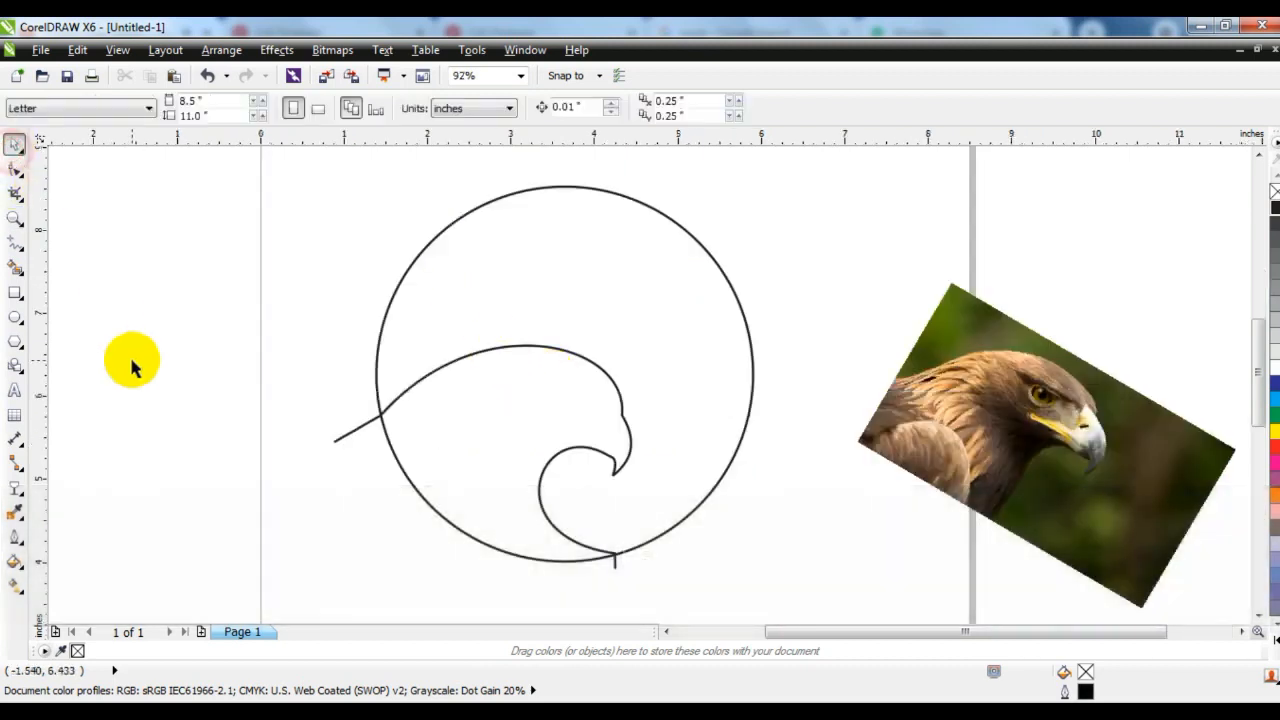
left_click(555, 287)
right_click(552, 277)
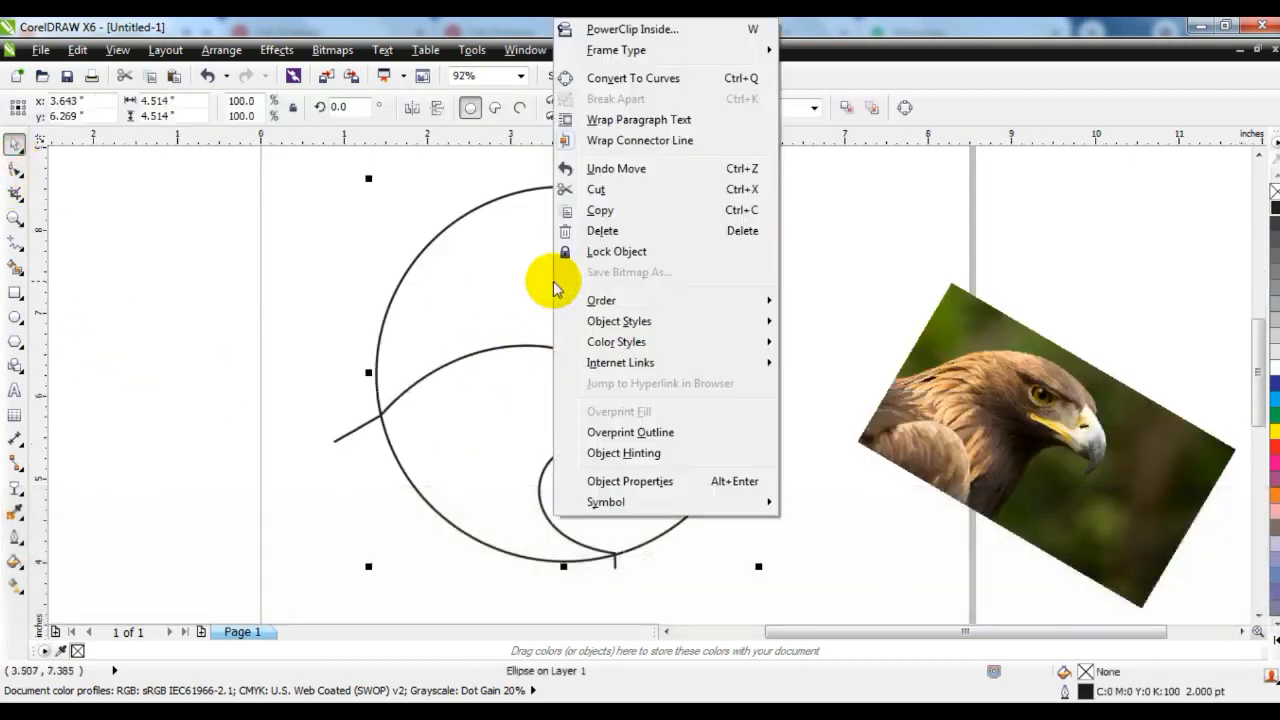
left_click(593, 214)
left_click(237, 291)
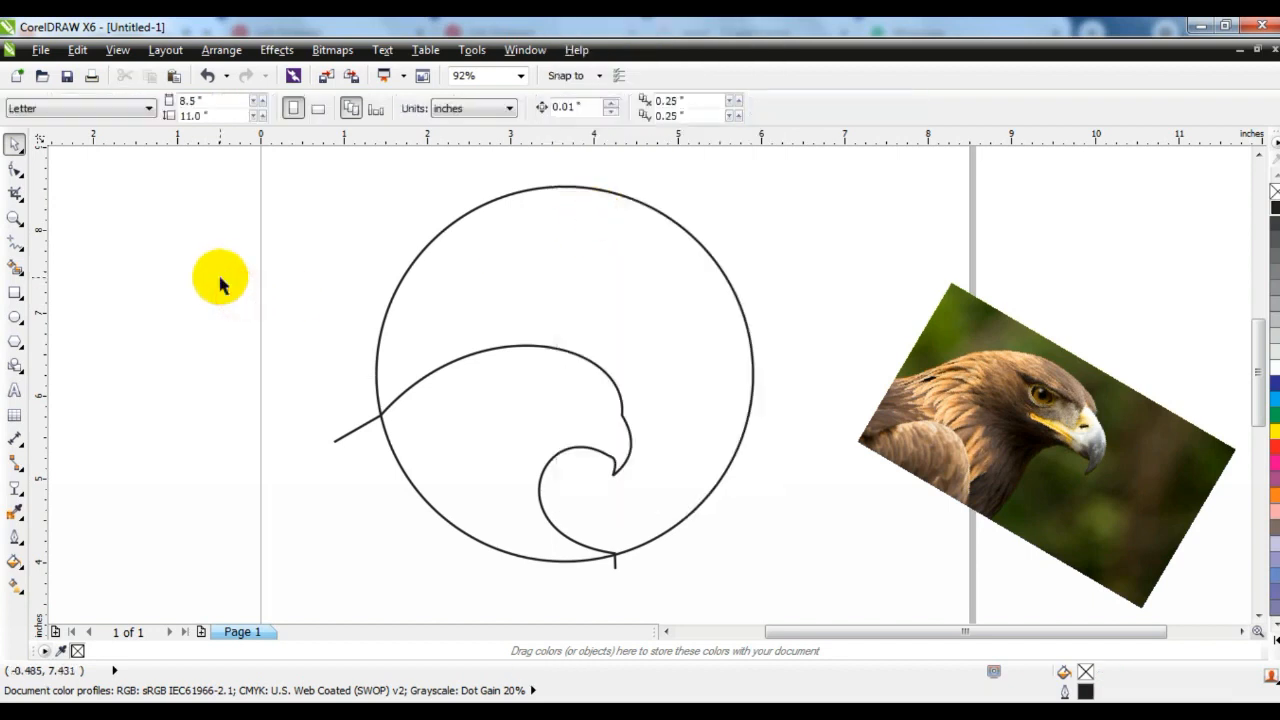
right_click(220, 284)
left_click(263, 397)
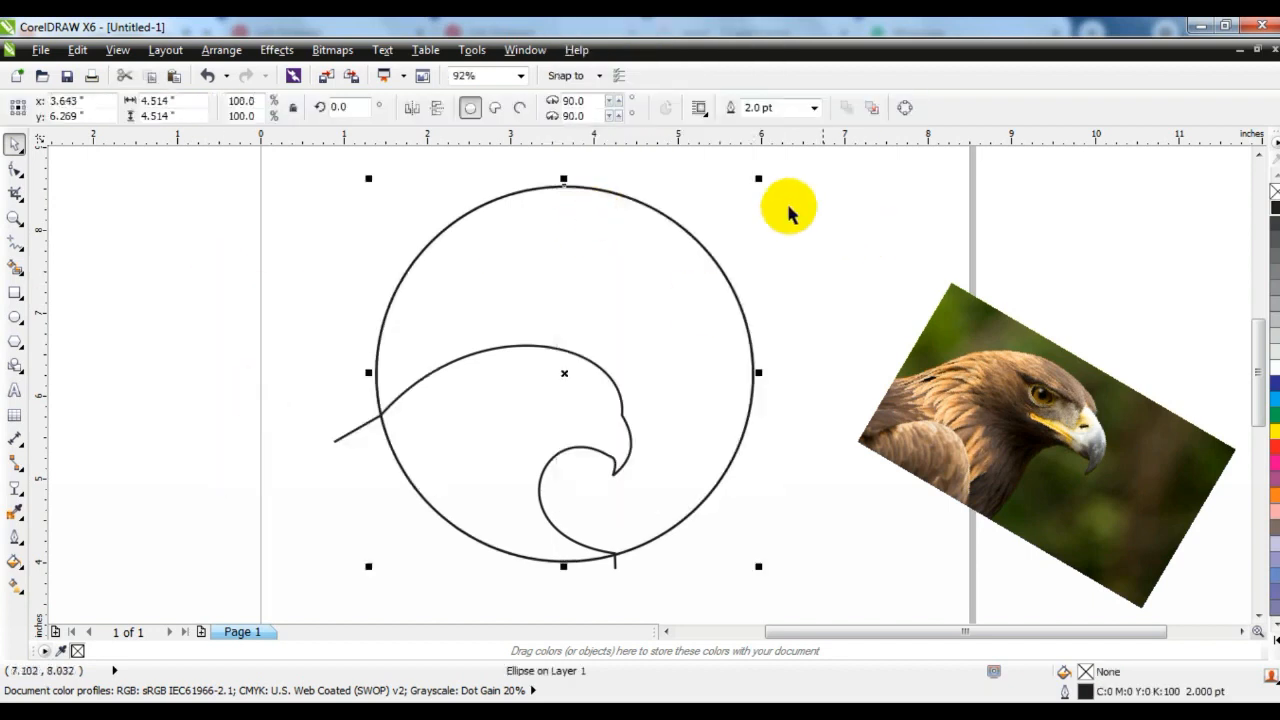
Shrink the duplicate circle to about 3.06 inches and position it inside the large circle, touching its lower-right edge
left_click_drag(759, 181, 728, 231)
left_click_drag(652, 297, 686, 339)
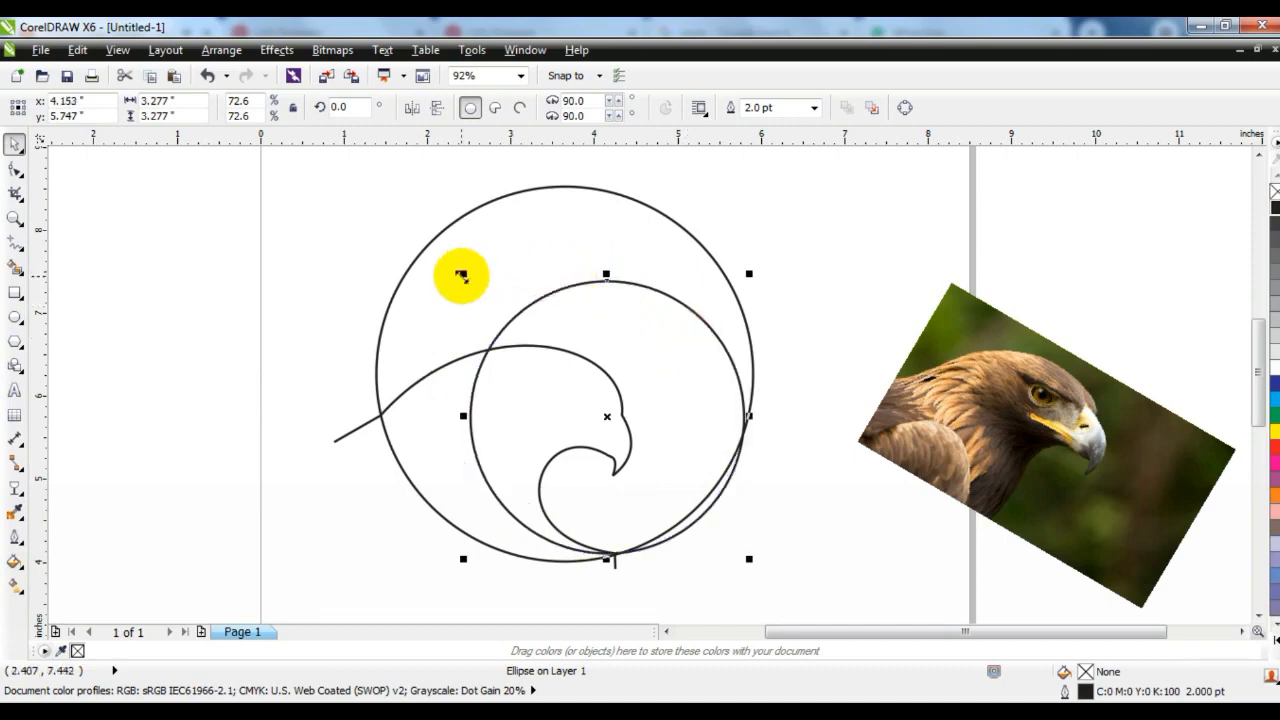
left_click(462, 275)
left_click_drag(749, 273, 737, 285)
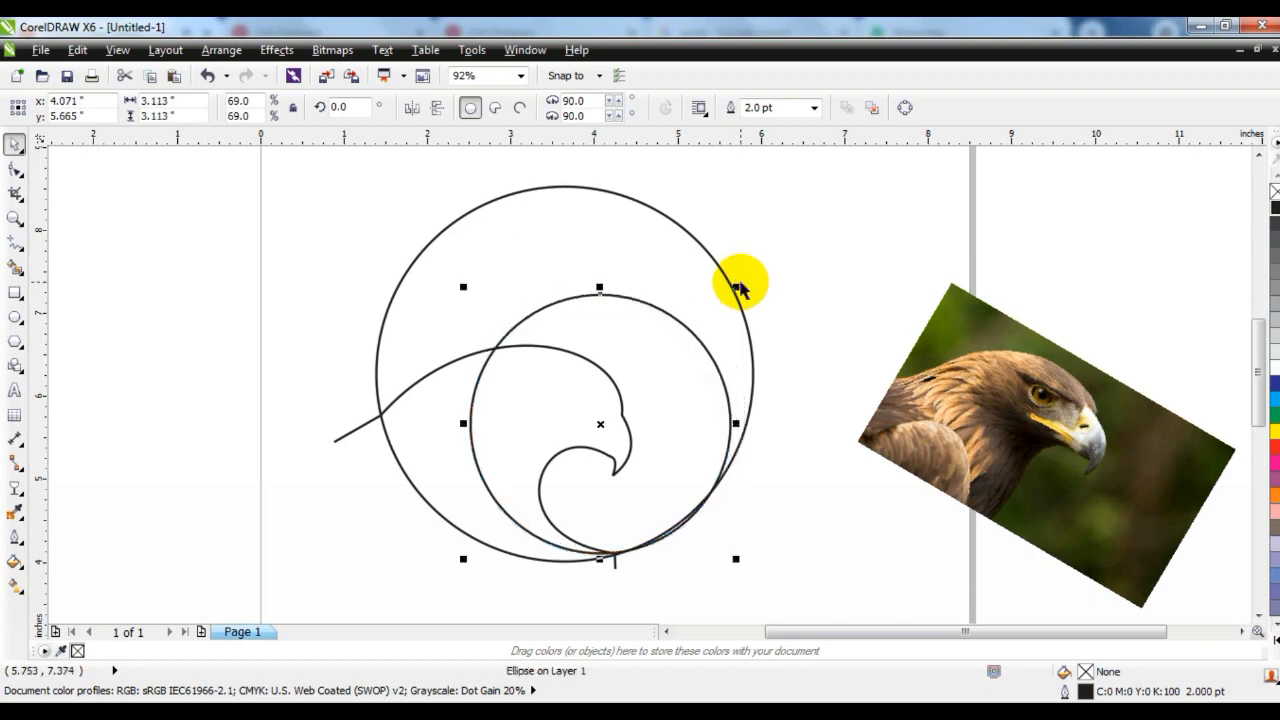
left_click_drag(735, 285, 730, 292)
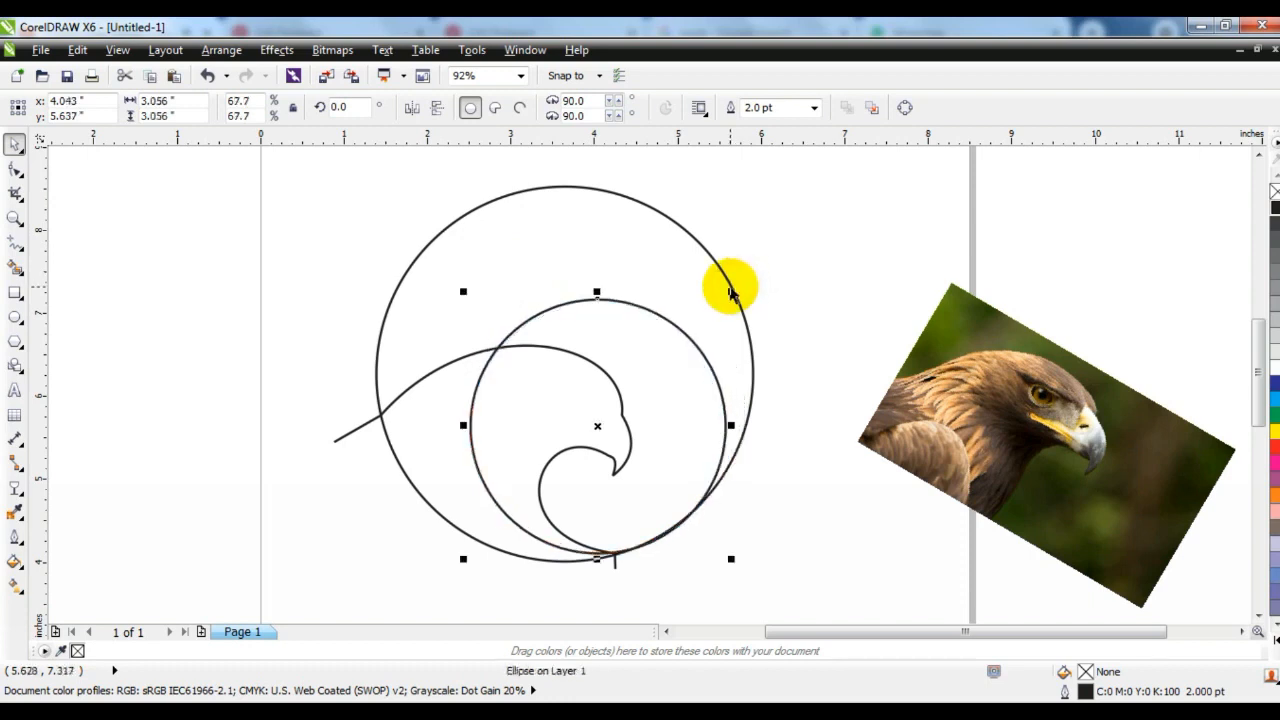
left_click(782, 329)
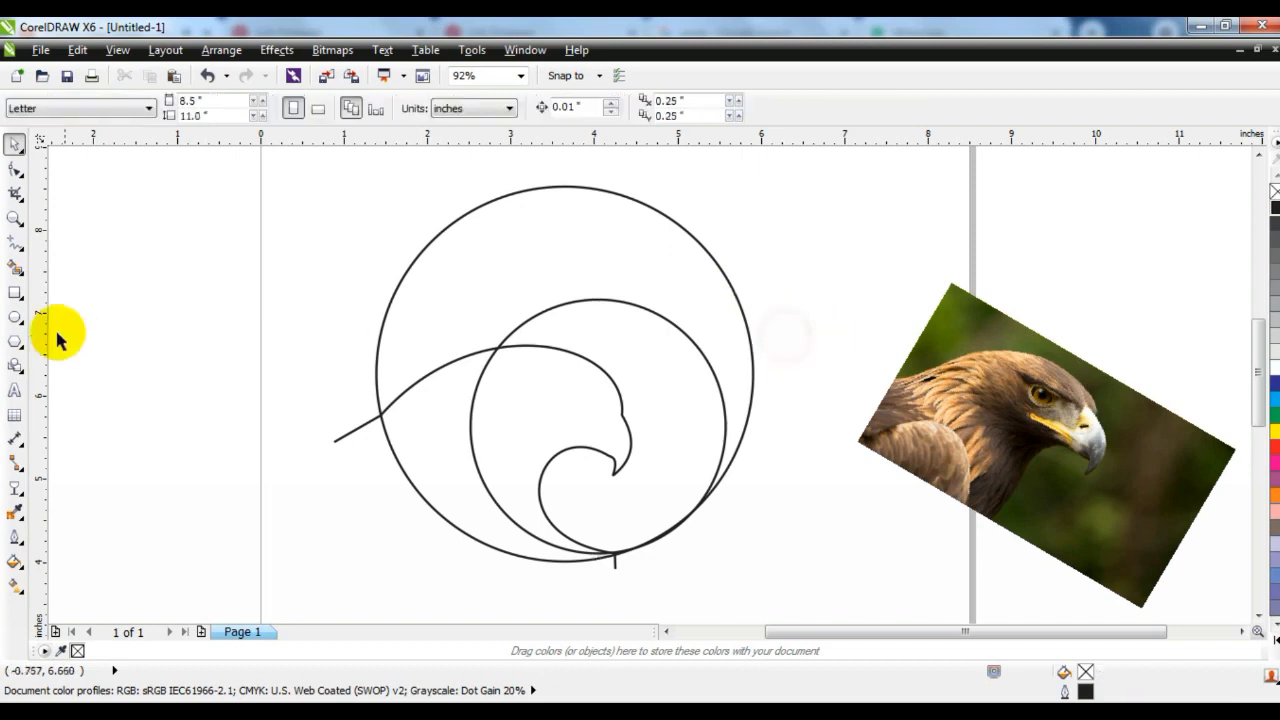
Smart Fill both parts of the eagle head and the crescent above it with the specified 50% gray
left_click(16, 266)
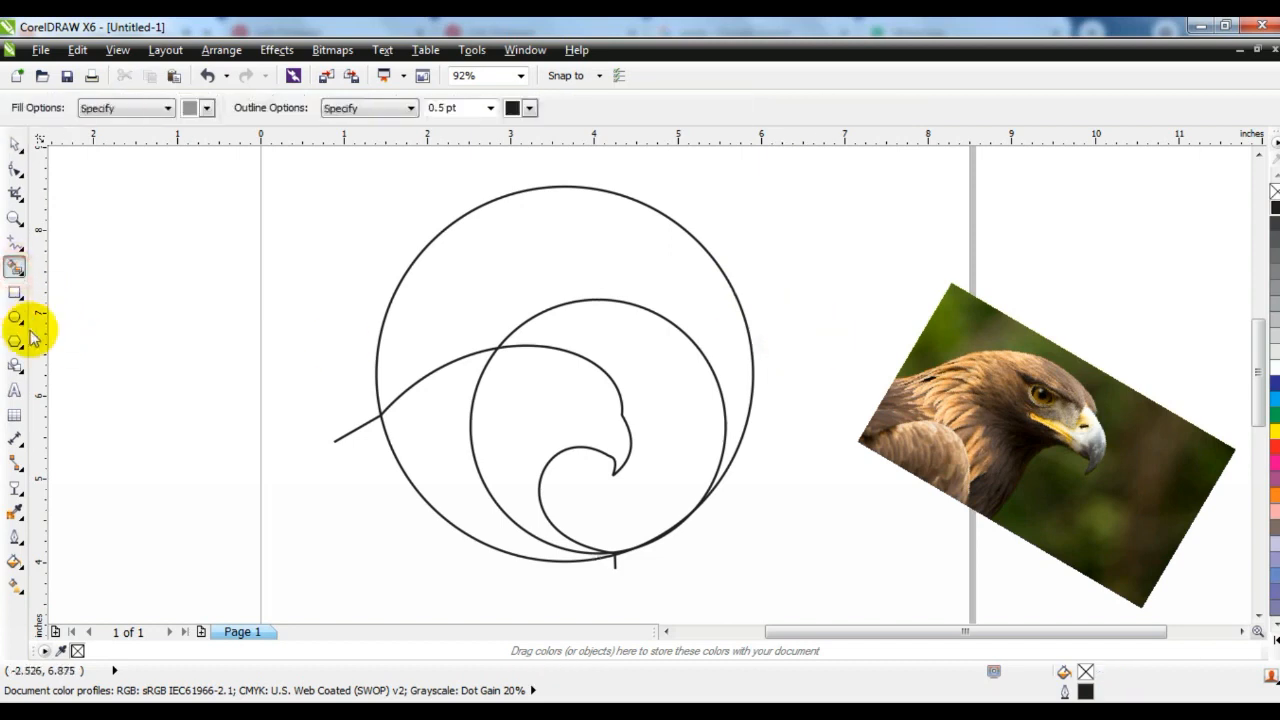
left_click(508, 429)
left_click(457, 486)
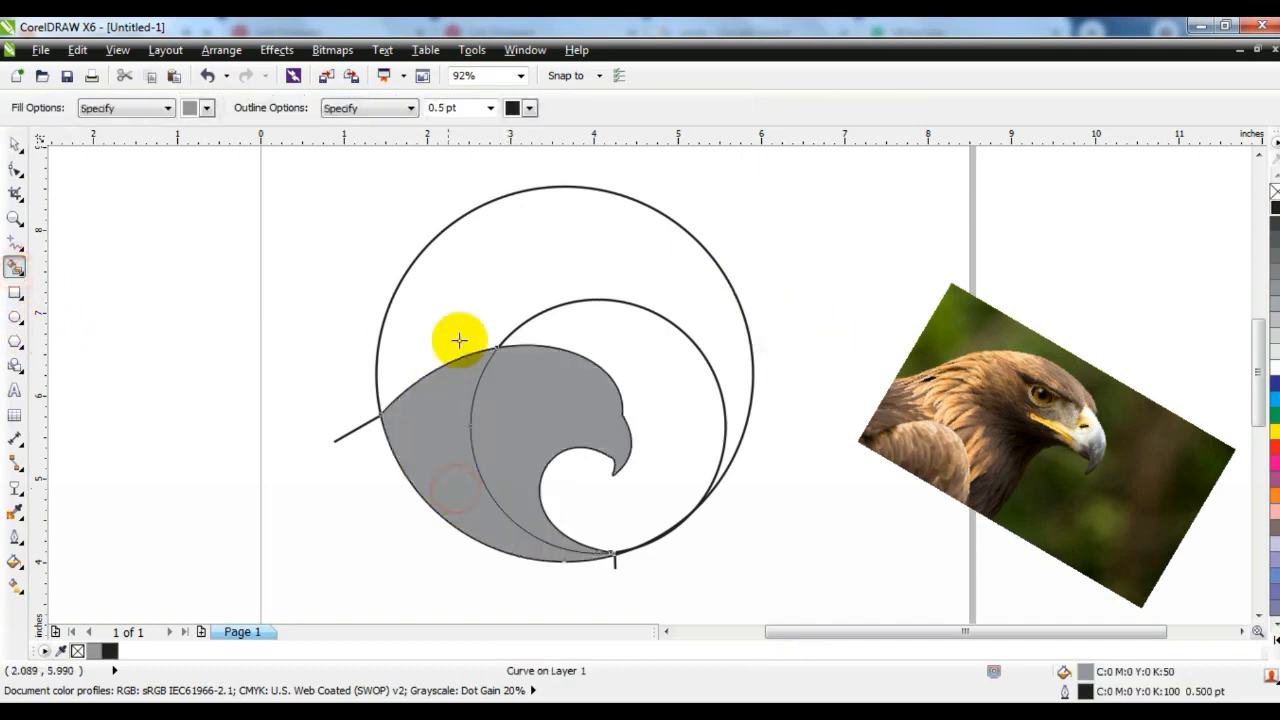
left_click(463, 325)
Delete the original head line and both construction circles, keeping only the gray filled shapes
left_click(15, 144)
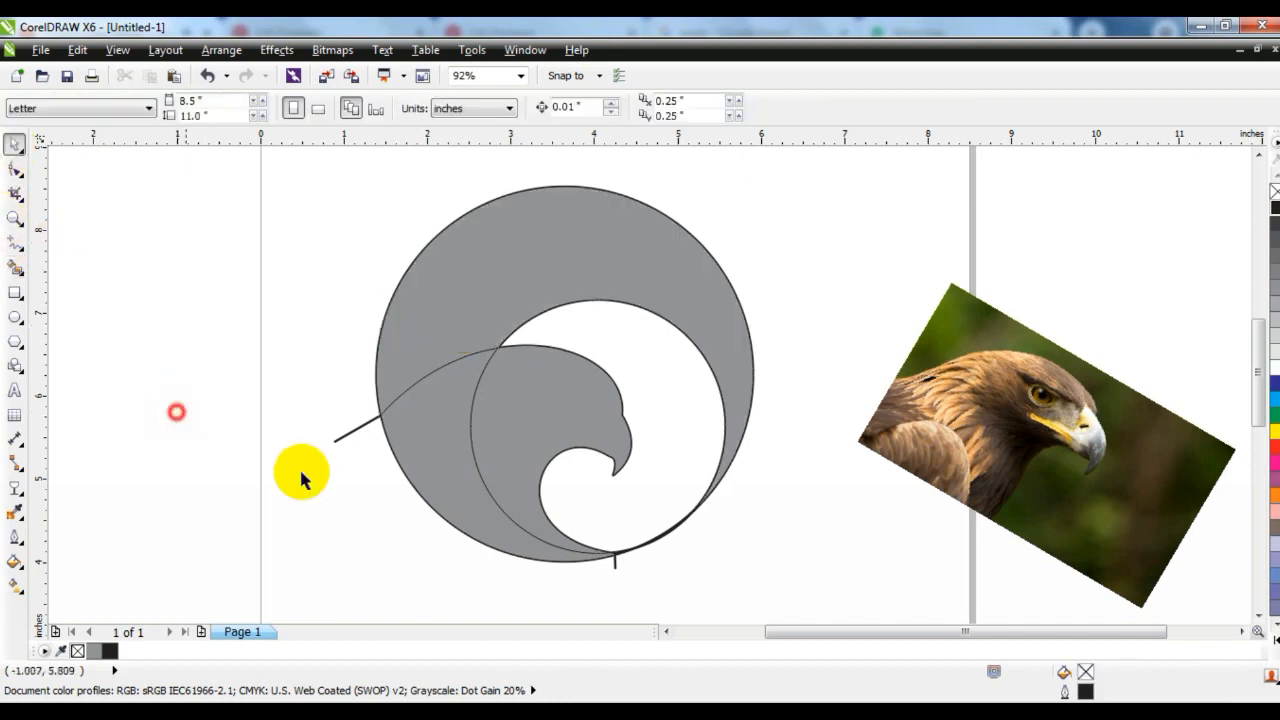
left_click(340, 440)
key("Delete")
left_click(660, 545)
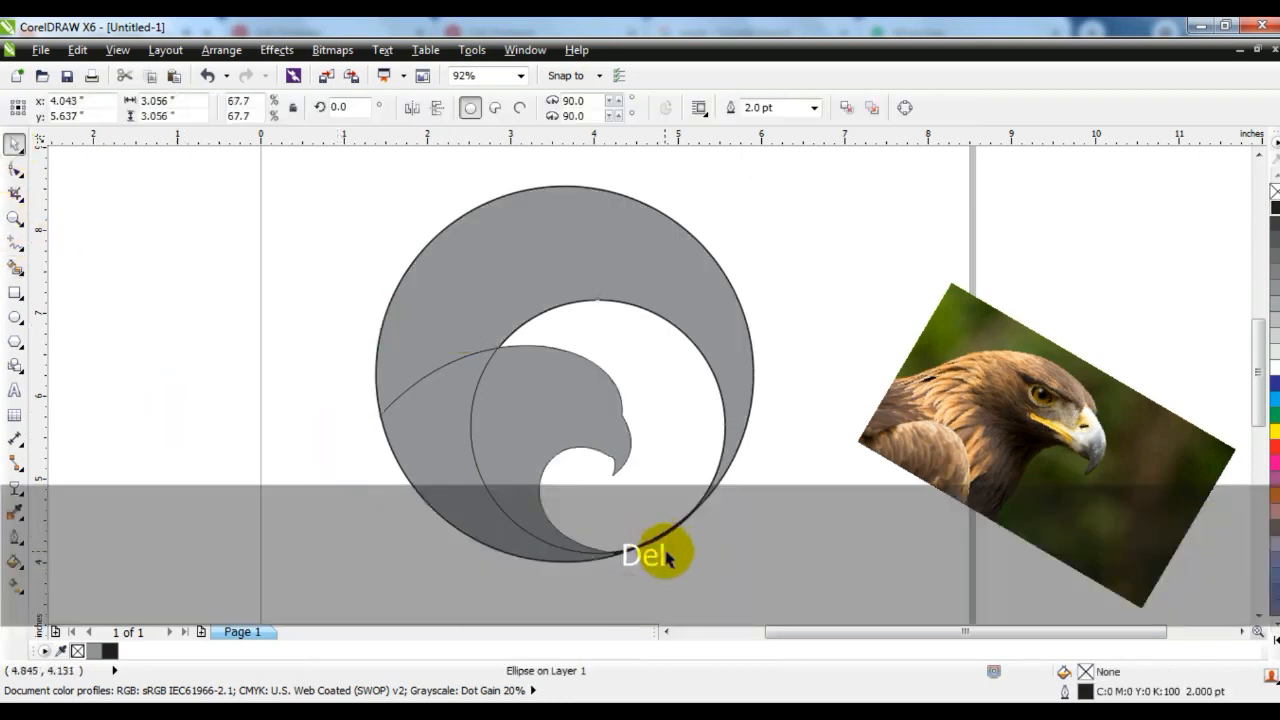
key("Delete")
left_click(673, 537)
key("Delete")
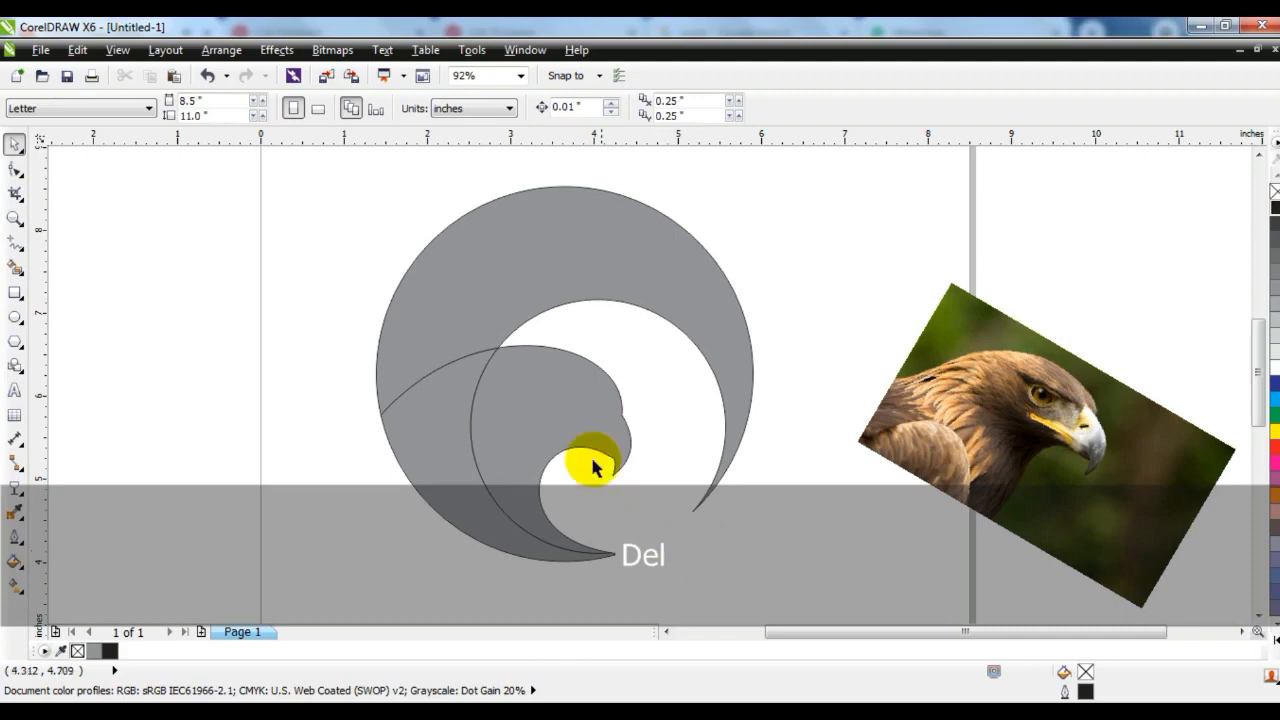
Weld the two gray head shapes and the crescent into one single shape
left_click(583, 445)
left_click(423, 429, "shift")
left_click(448, 300, "shift")
left_click(595, 115)
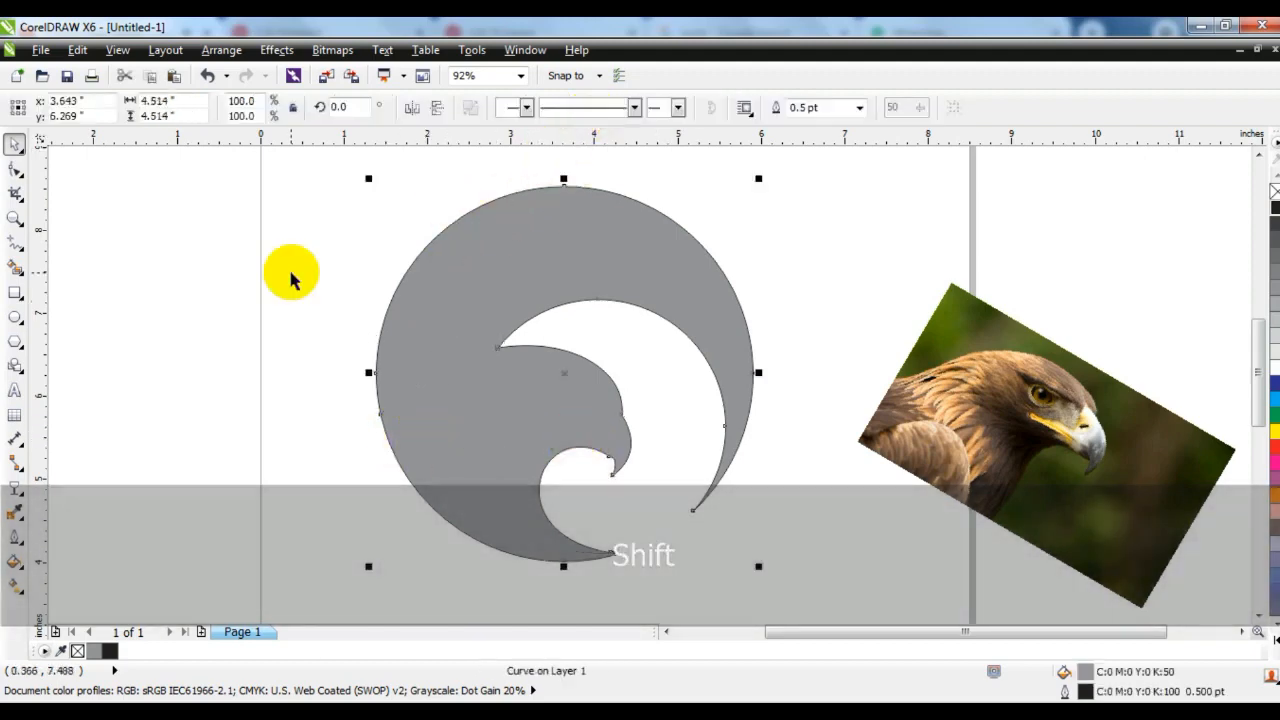
left_click(291, 277)
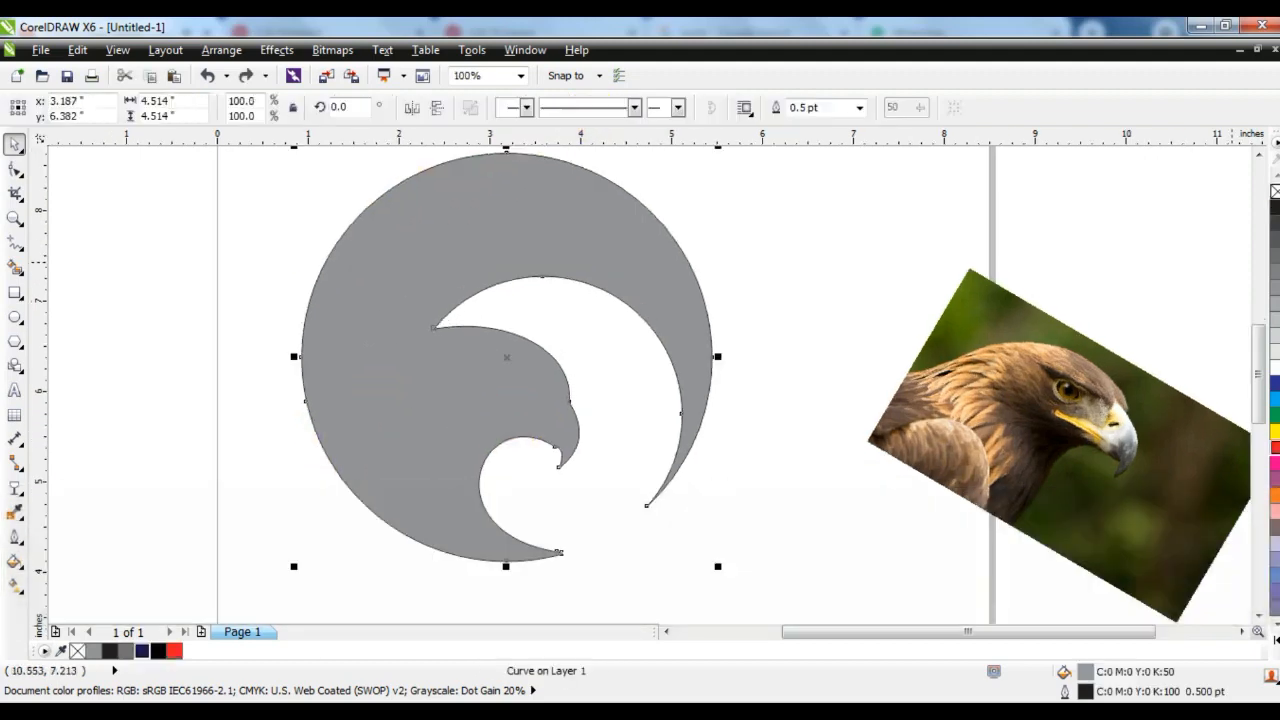
Remove the fill from the welded eagle-head shape and set its outline width to 2.0 pt
key("ctrl+z")
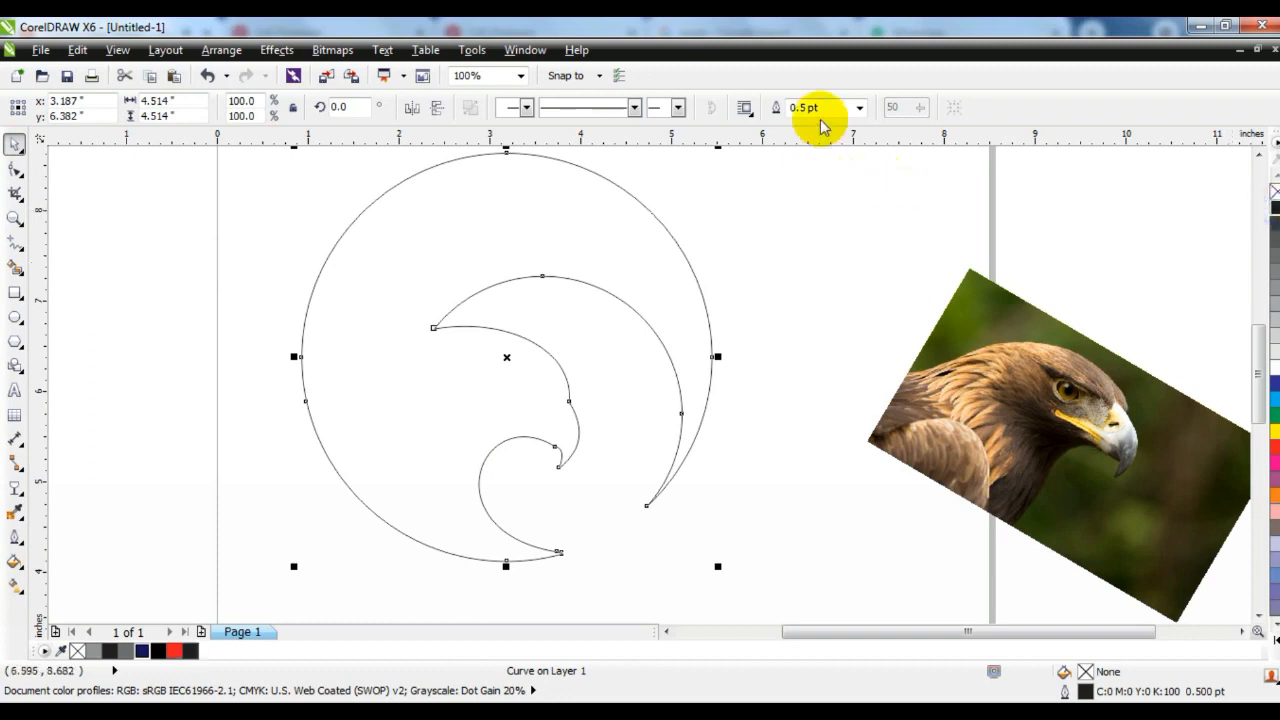
left_click(859, 107)
left_click(823, 200)
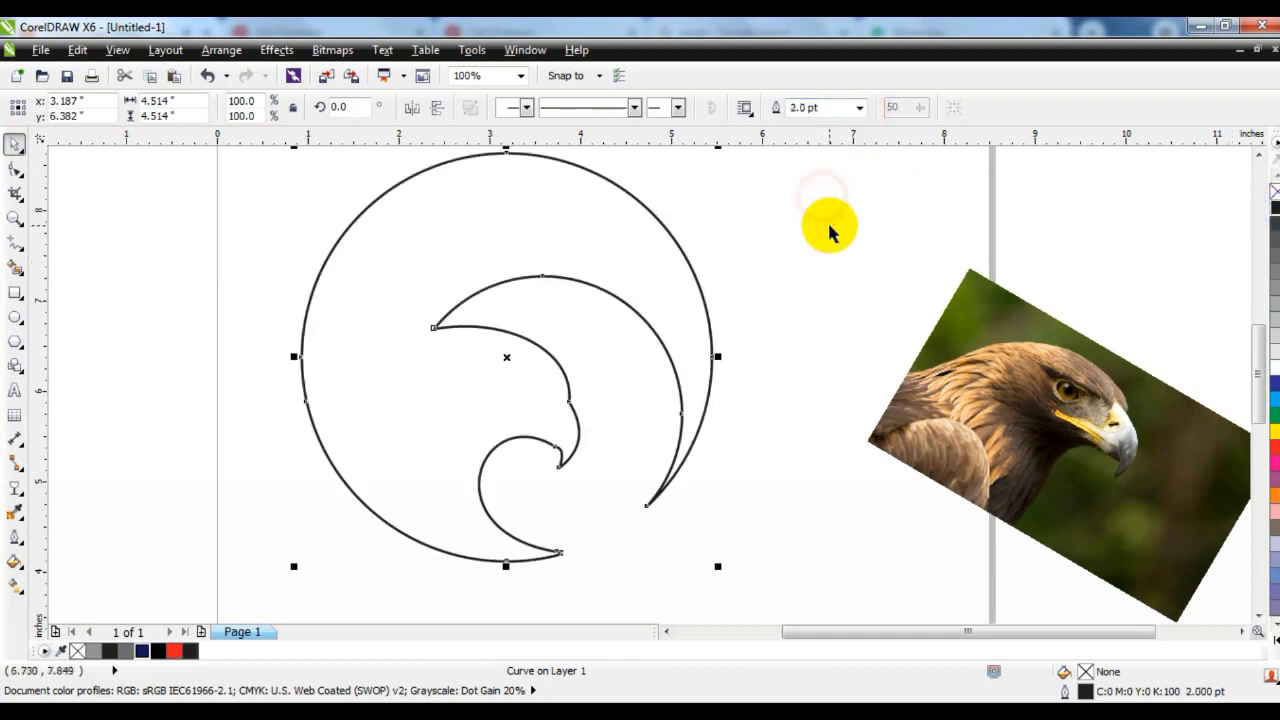
left_click(830, 227)
Draw a connected four-node line from inside the crescent past the head tip, through a short notch, to below the large circle
left_click(15, 243)
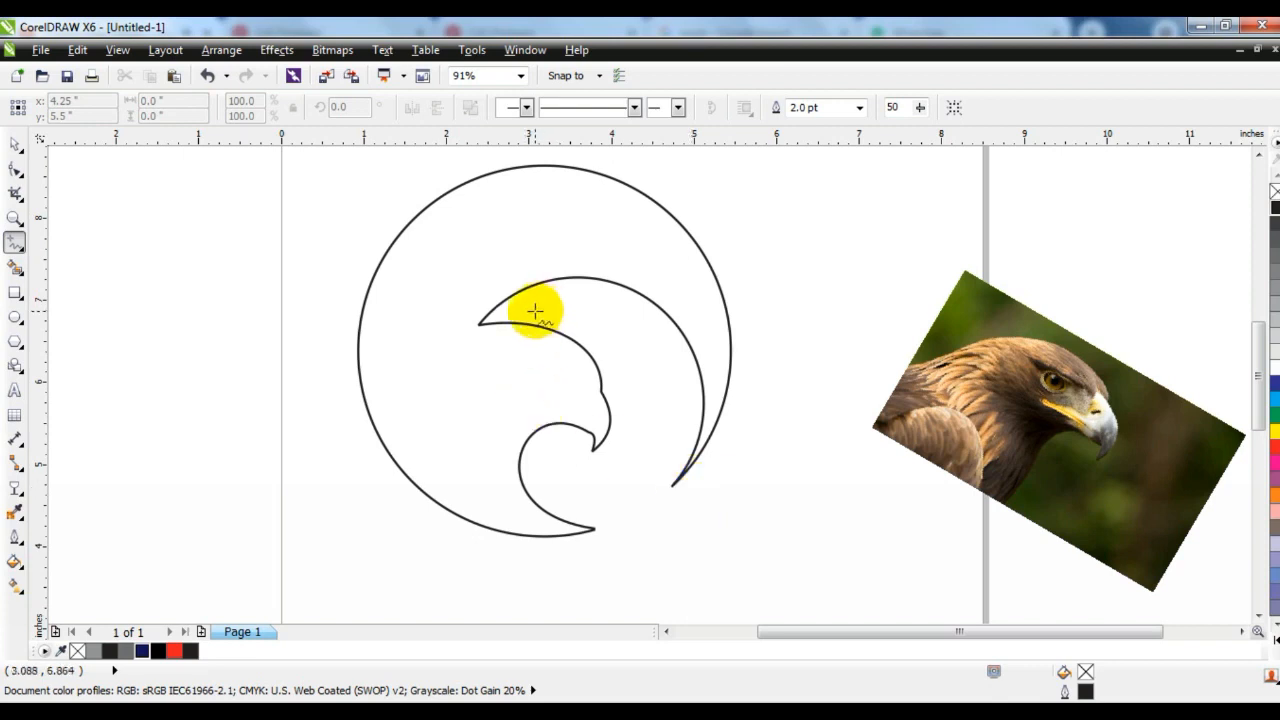
left_click_drag(535, 312, 453, 340)
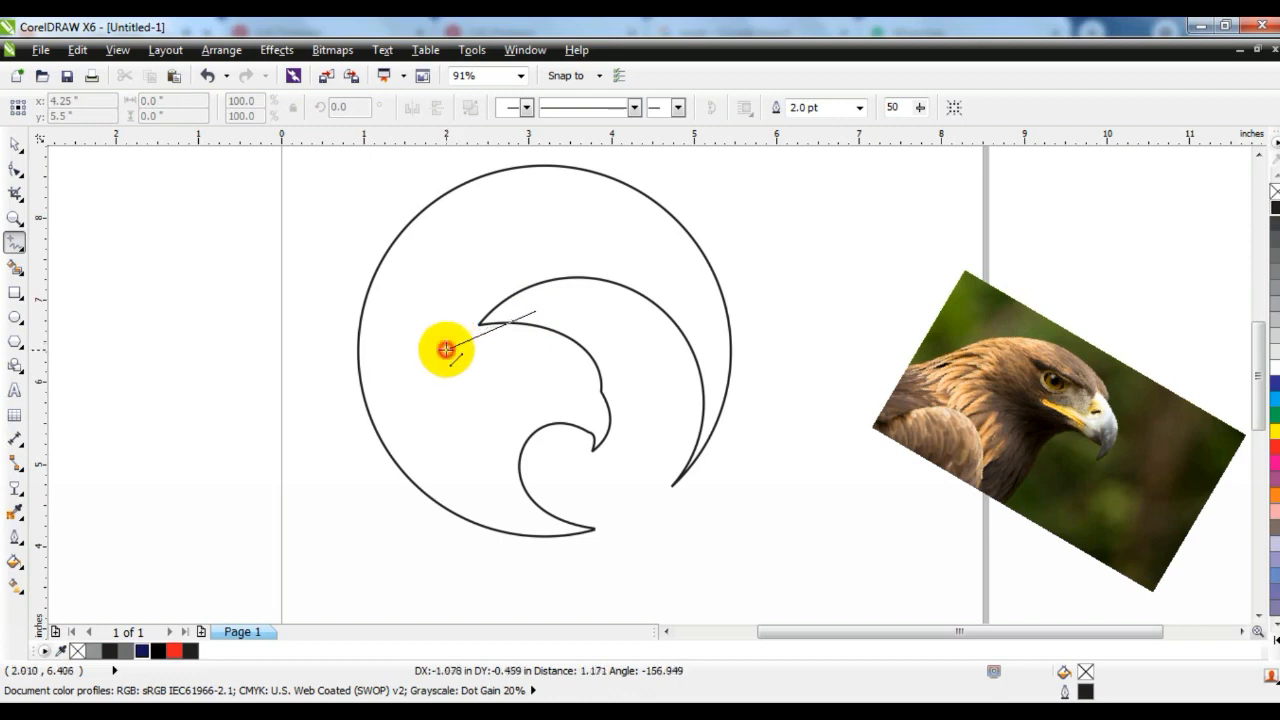
left_click_drag(446, 349, 443, 350)
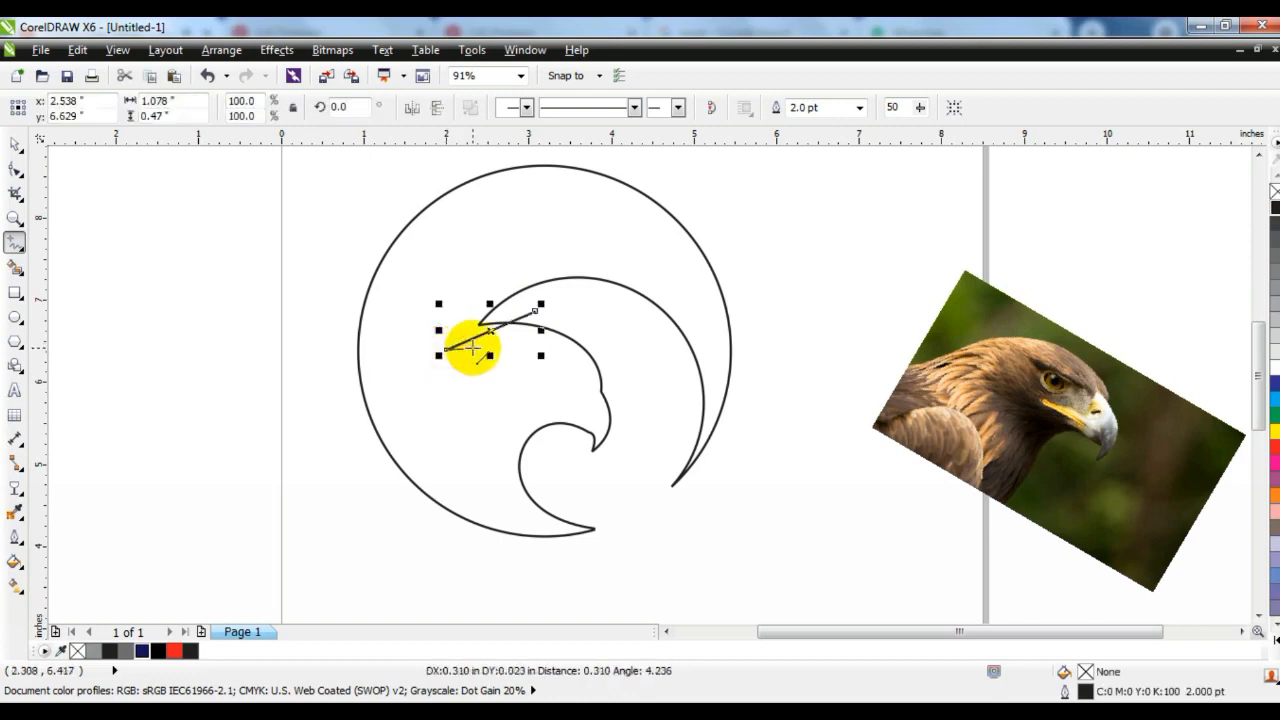
left_click(521, 546)
Bend the new line's uppermost segment into an arc that follows the crescent's tip
left_click(15, 170)
left_click_drag(363, 300, 671, 571)
key("shift+F2")
key("F3")
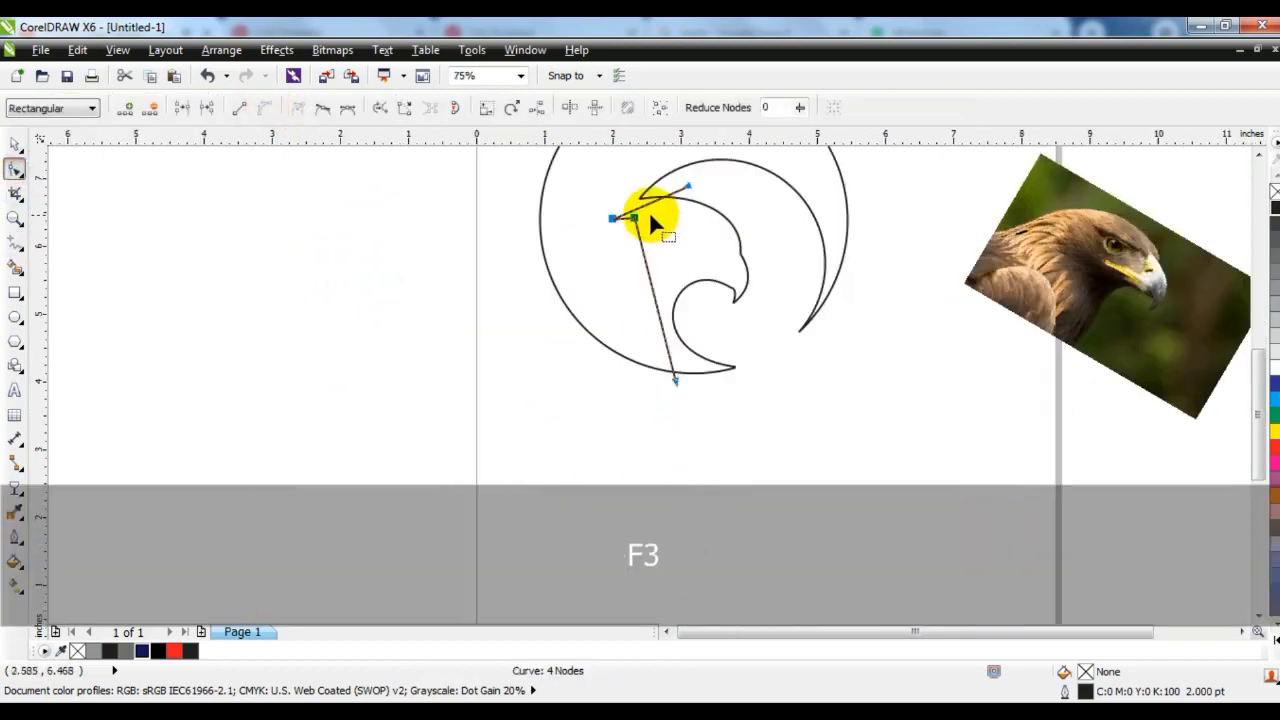
left_click_drag(652, 208, 689, 190)
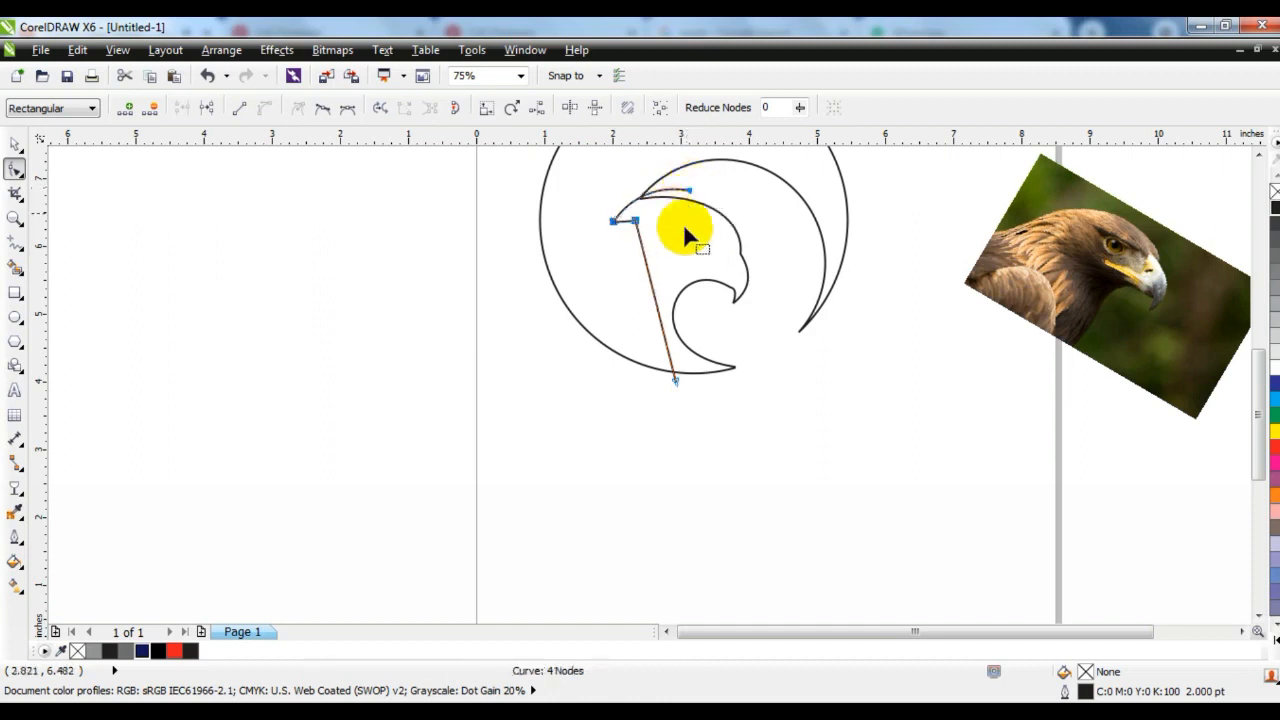
Bend the short notch segment behind the eagle's head into a slight upward curve
left_click(15, 218)
left_click_drag(534, 177, 771, 386)
left_click(15, 170)
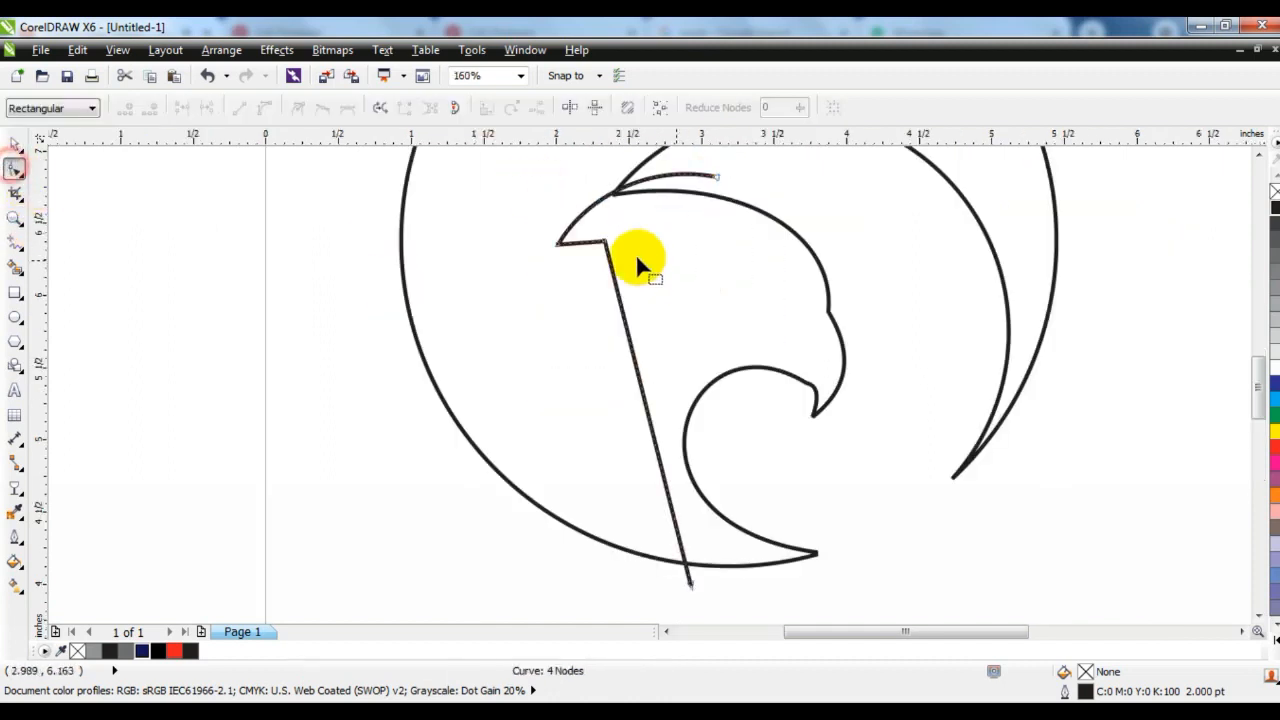
left_click_drag(583, 243, 584, 238)
left_click_drag(585, 229, 627, 241)
Curve the long segment into a neck arc bulging toward the large circle, and fine-tune it with its end handles
left_click_drag(631, 362, 523, 277)
left_click_drag(659, 476, 452, 478)
left_click_drag(538, 227, 654, 266)
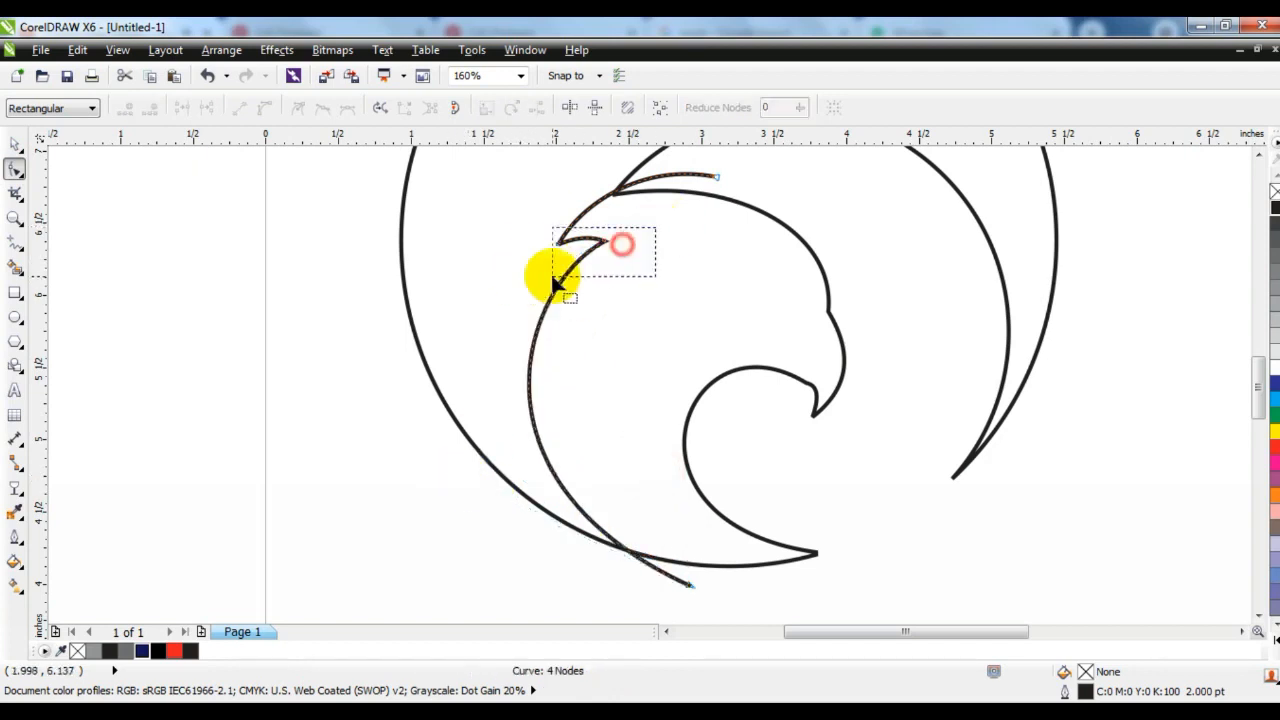
left_click_drag(526, 281, 512, 253)
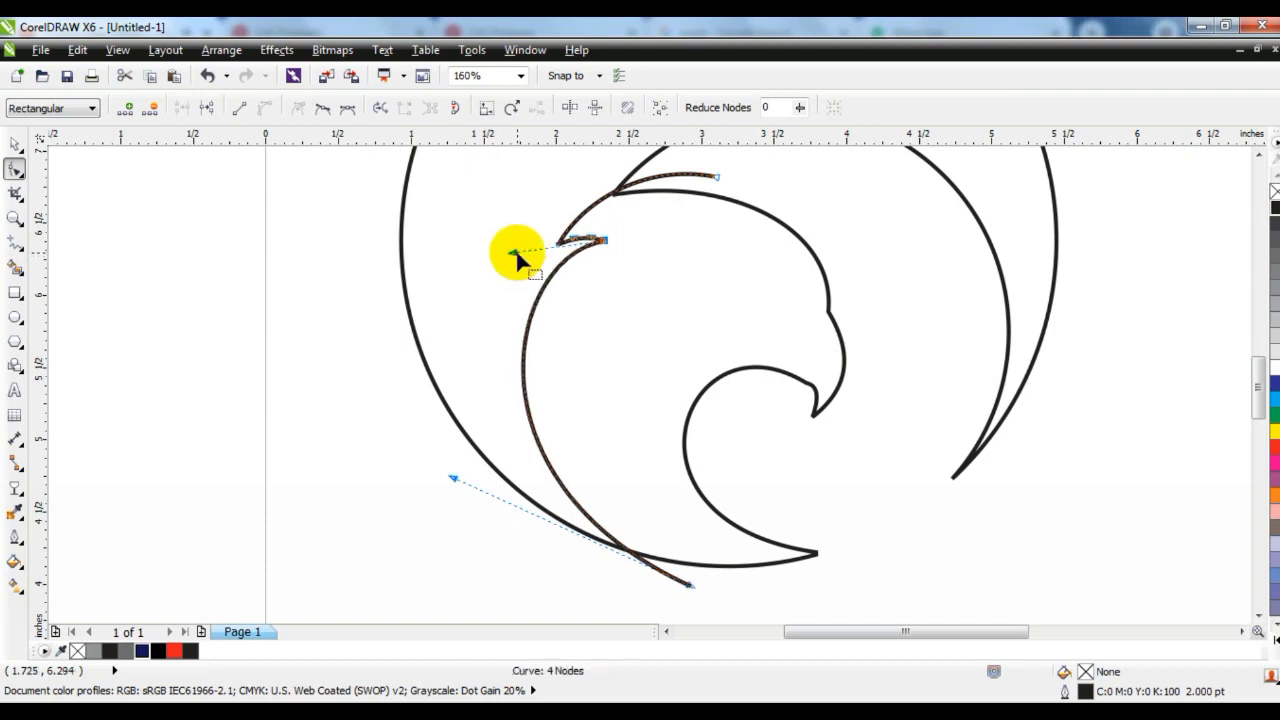
left_click_drag(452, 482, 447, 485)
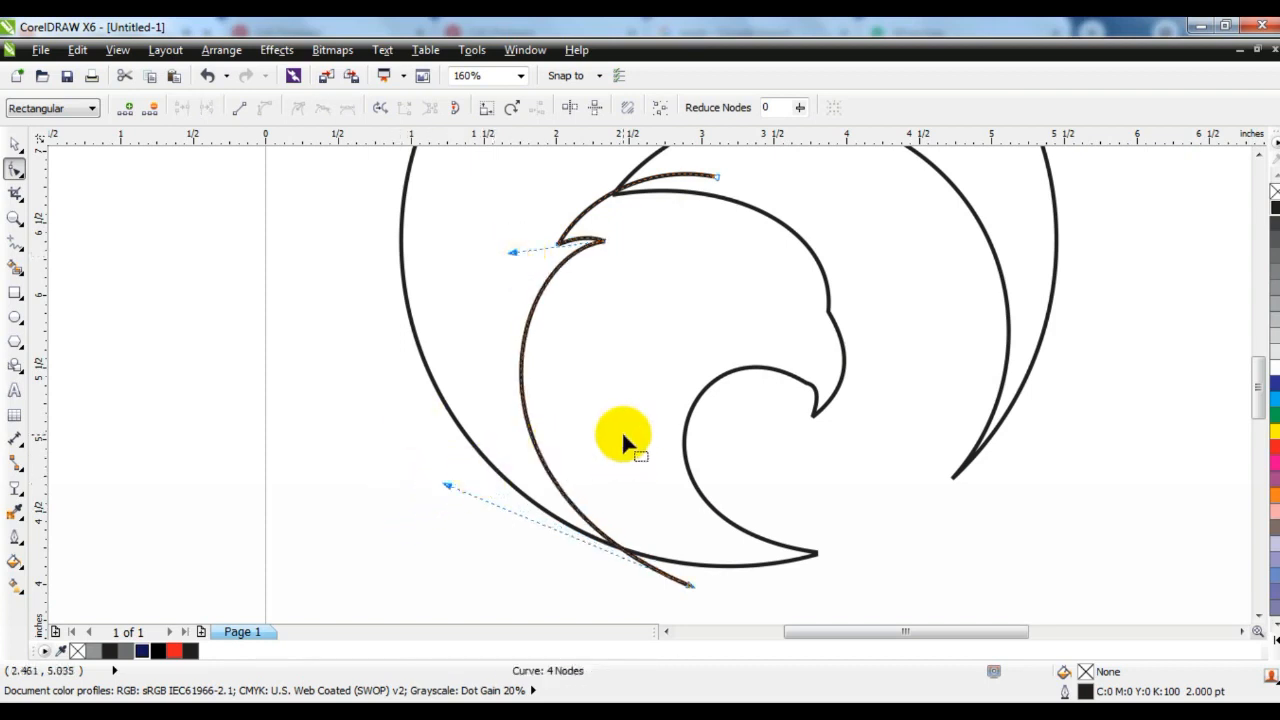
Extend the traced line's upper end with a straight segment that slants back across the crescent's inner edge
key("F3")
left_click(14, 217)
left_click_drag(429, 183, 891, 491)
left_click(14, 242)
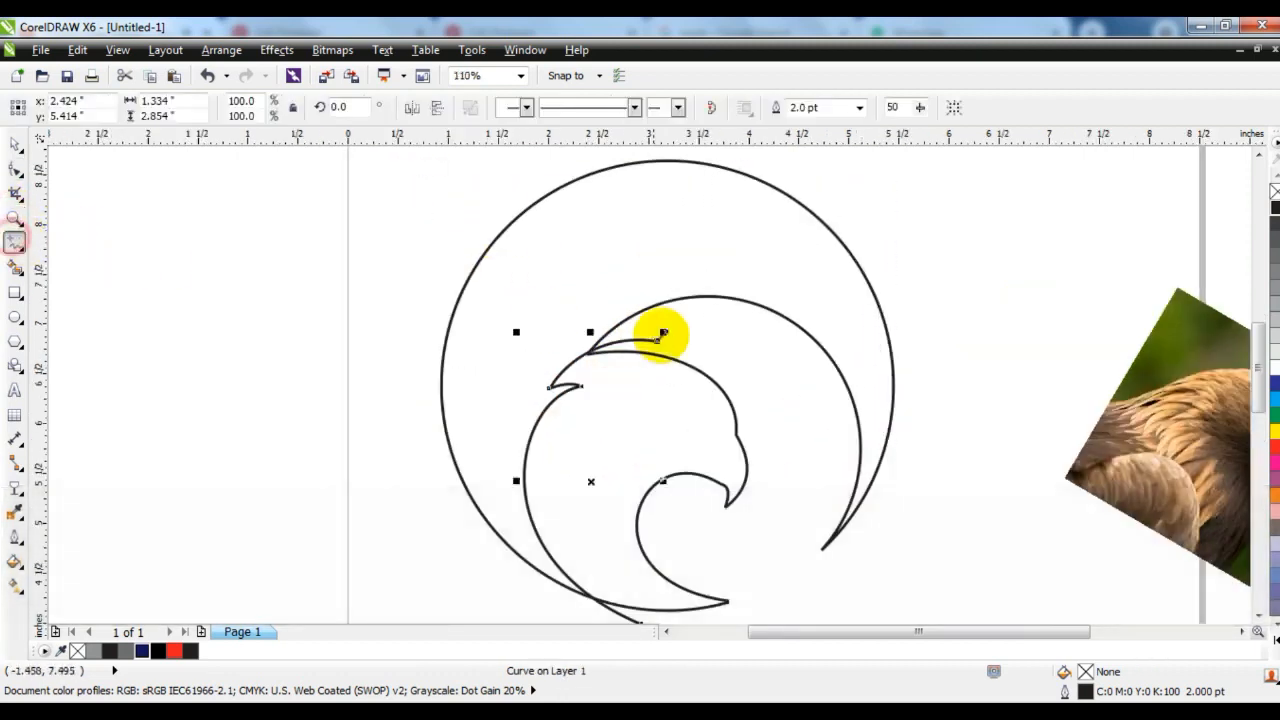
left_click(658, 340)
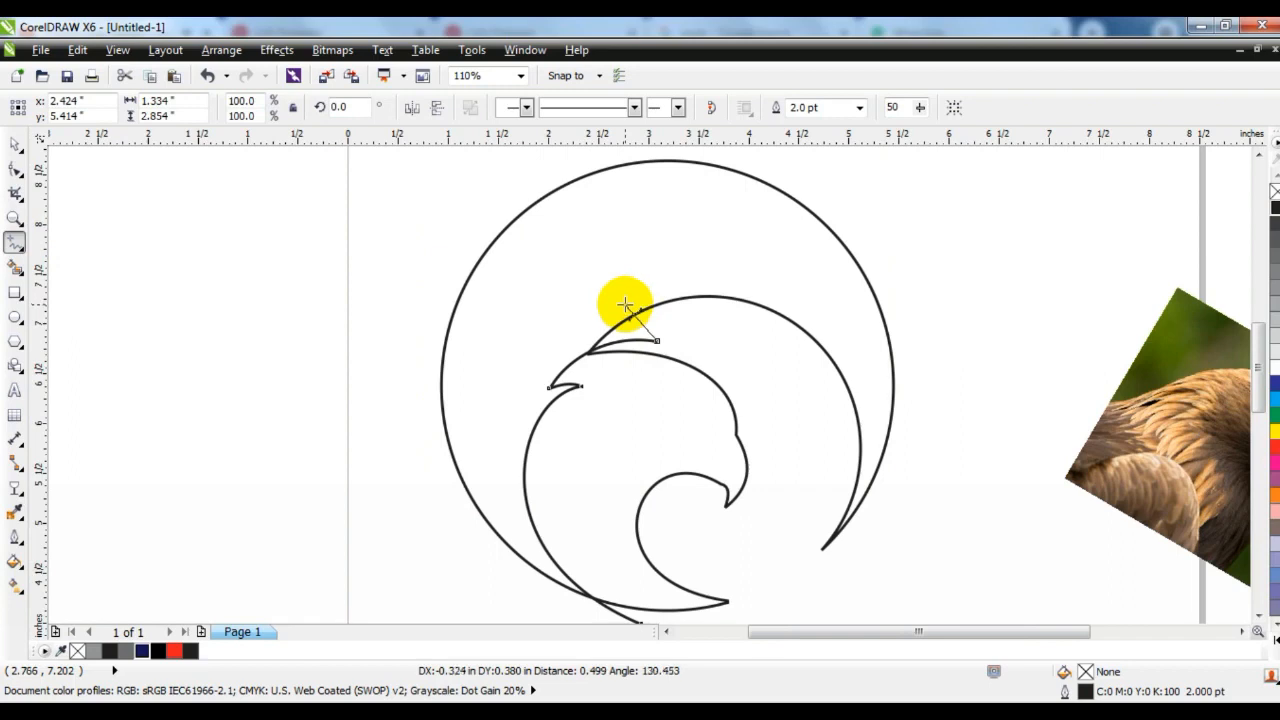
left_click(616, 313)
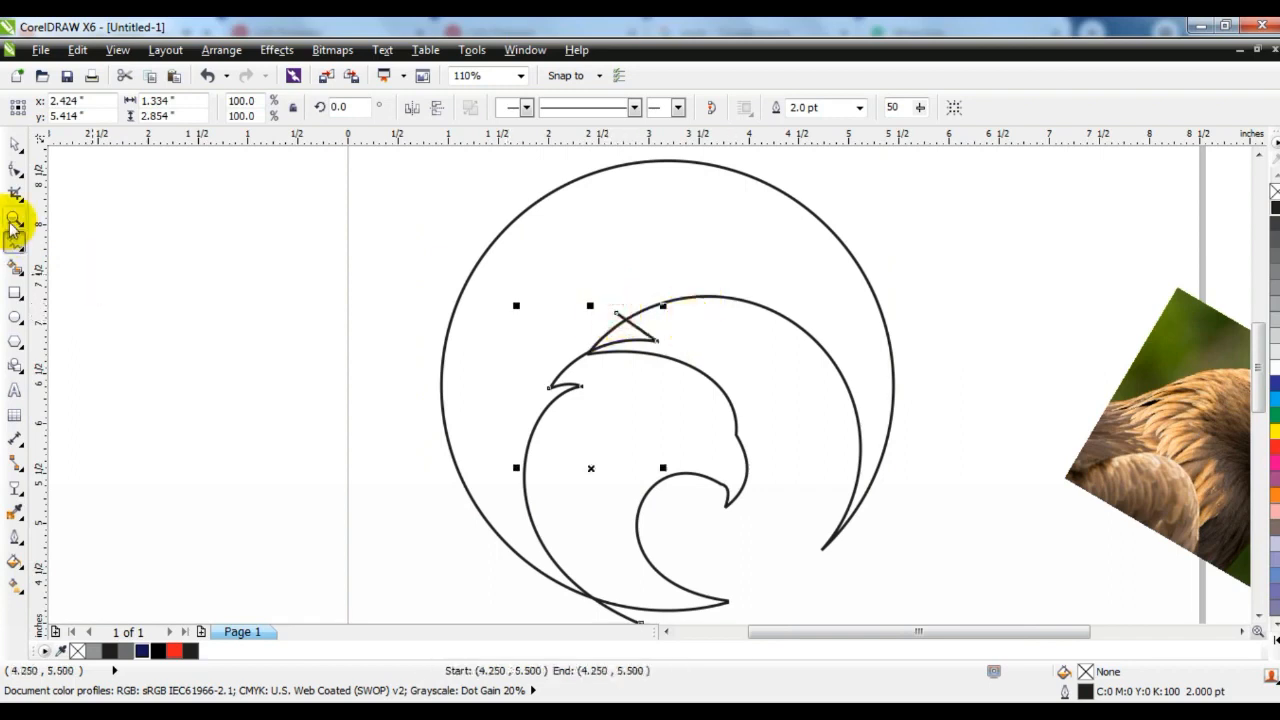
Bend the added slanted segment into an outward arc and nudge its corner node slightly down to sharpen the crest feather
left_click(14, 170)
key("shift+F2")
key("F3")
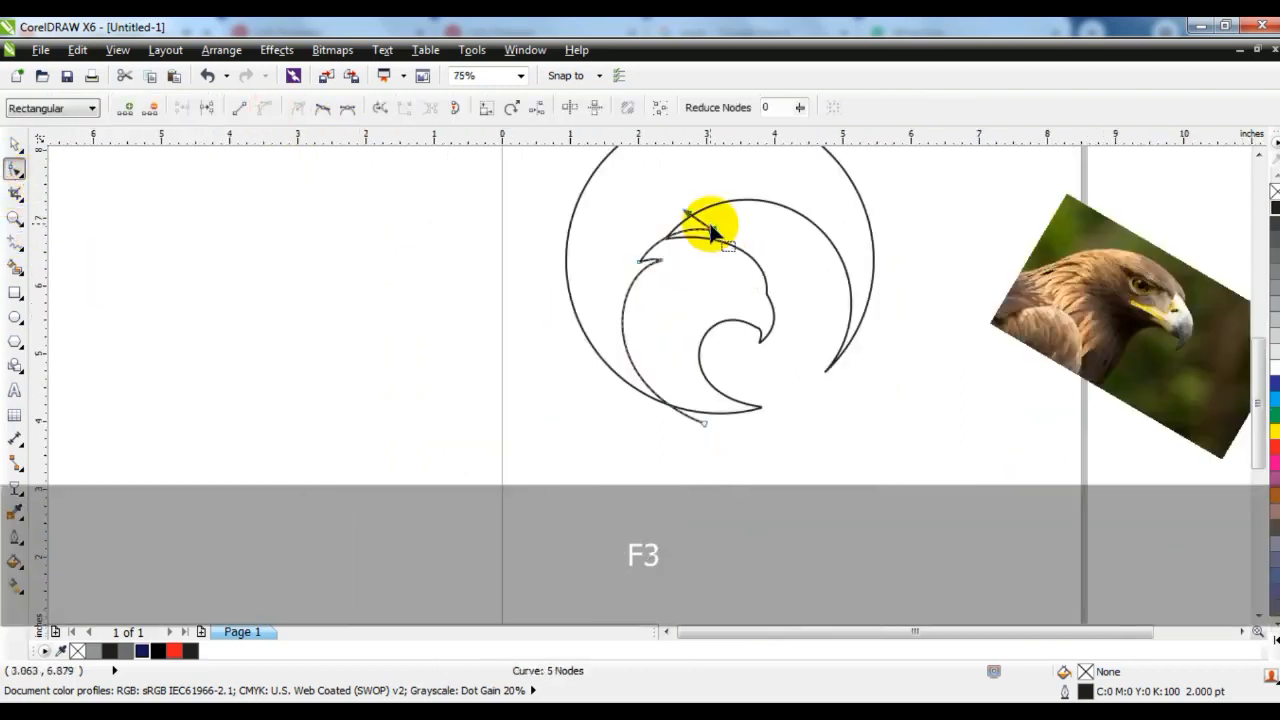
left_click(14, 218)
left_click_drag(651, 200, 749, 270)
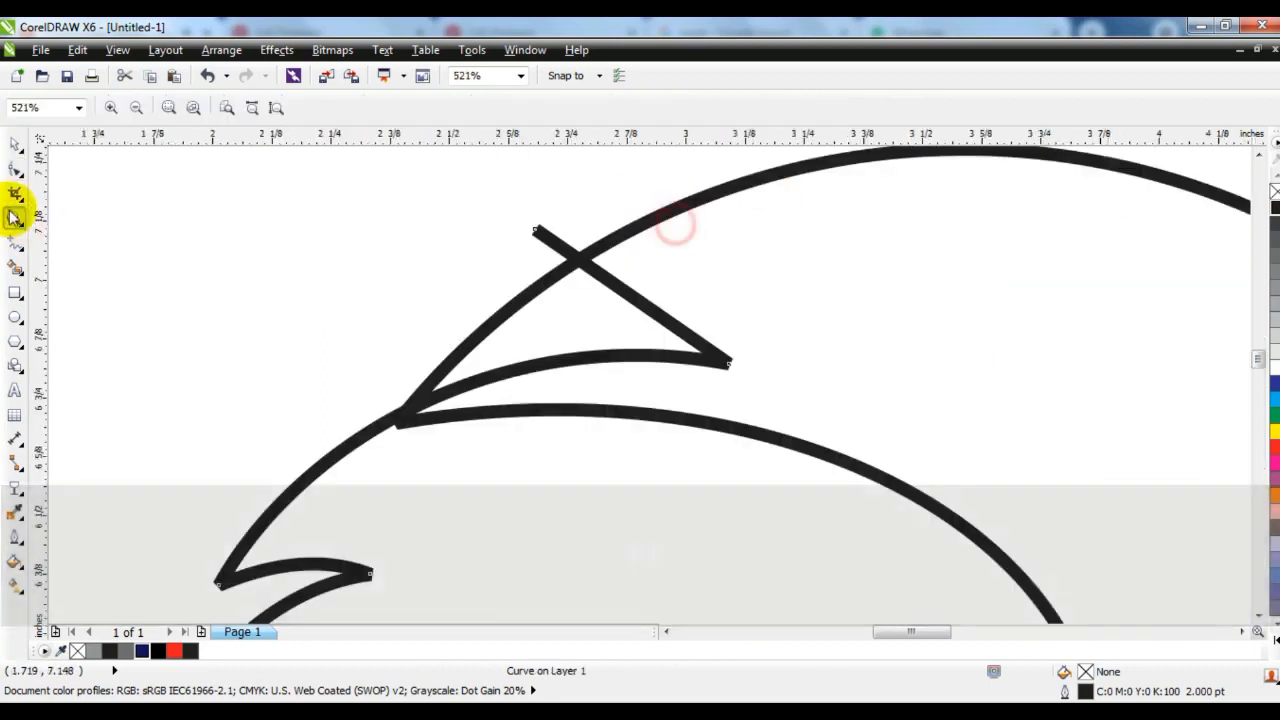
left_click(13, 171)
left_click_drag(641, 289, 651, 275)
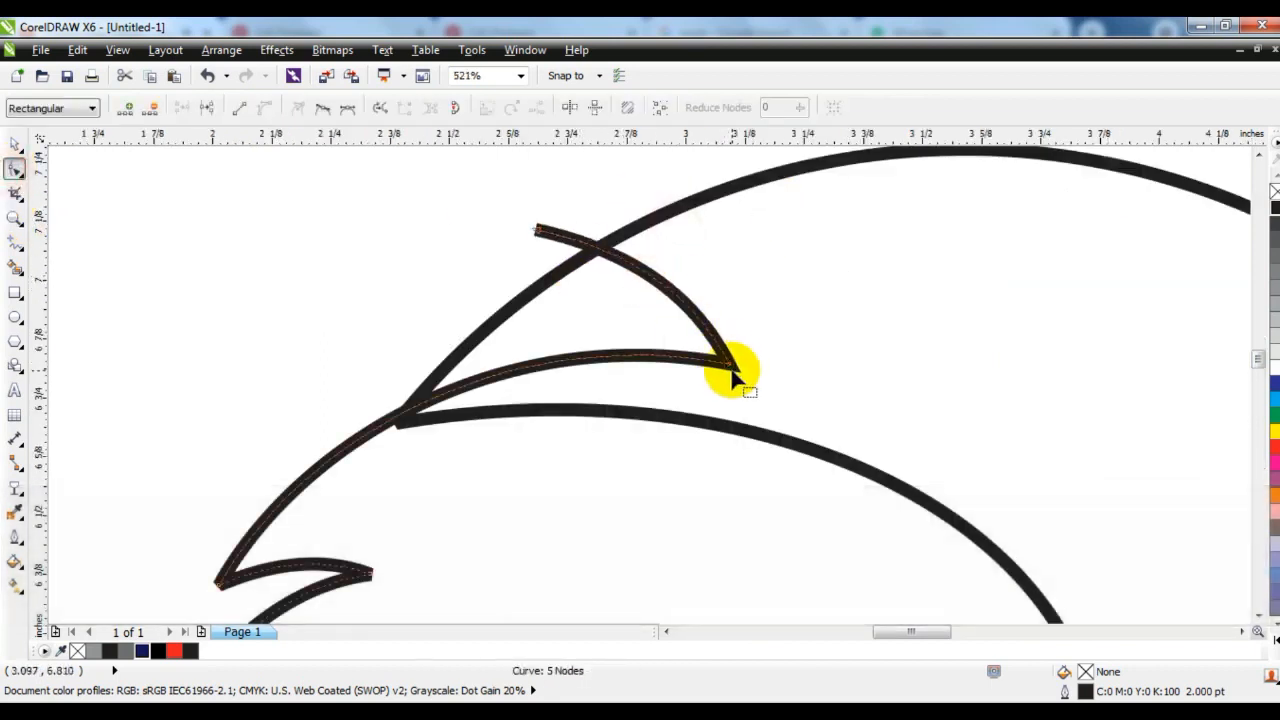
left_click_drag(733, 370, 740, 374)
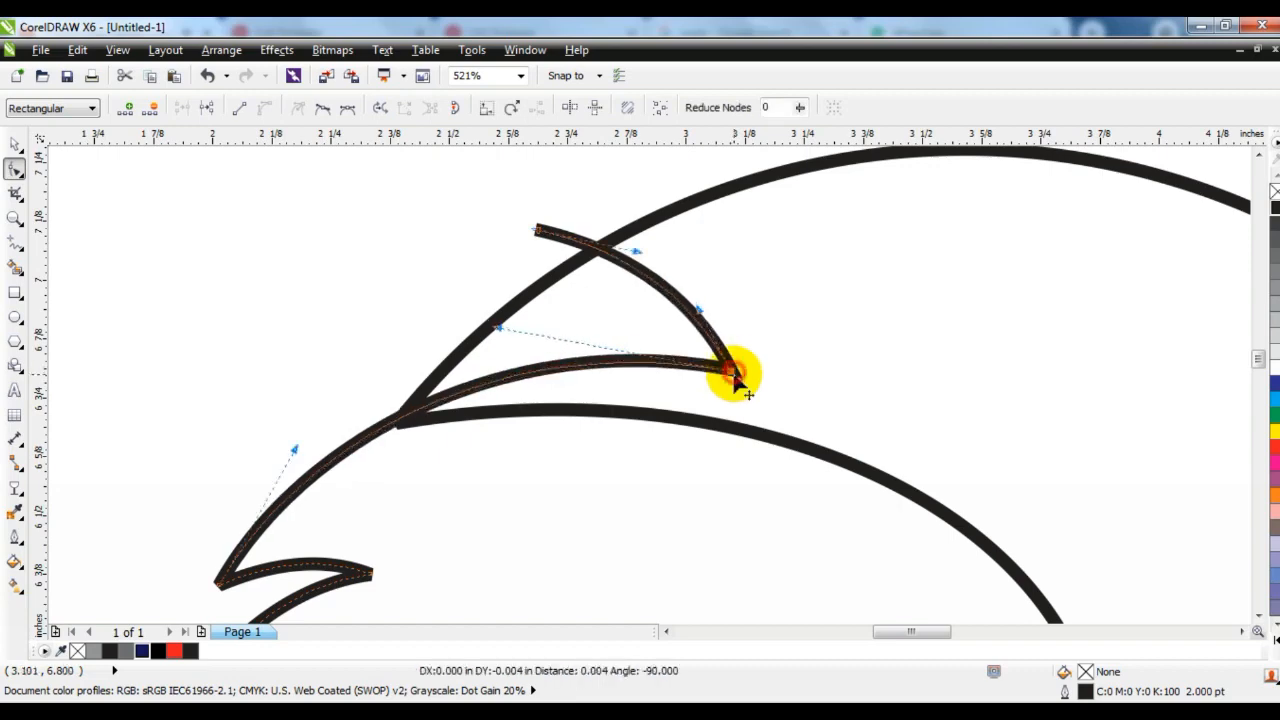
Draw a circle about 4.87 inches wide around the eagle head, overlapping the large circular outline
key("F3")
key("F3")
key("F3")
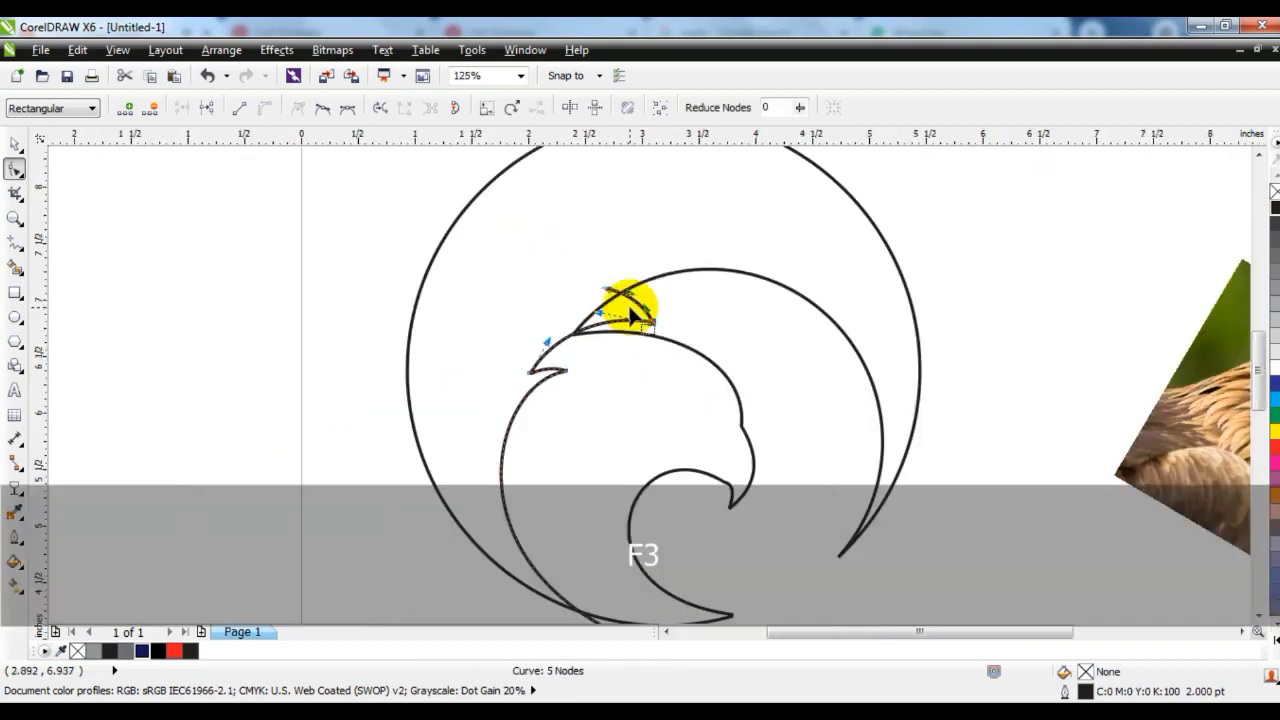
left_click(15, 317)
scroll(727, 241, "up", 1)
left_click_drag(435, 242, 868, 618)
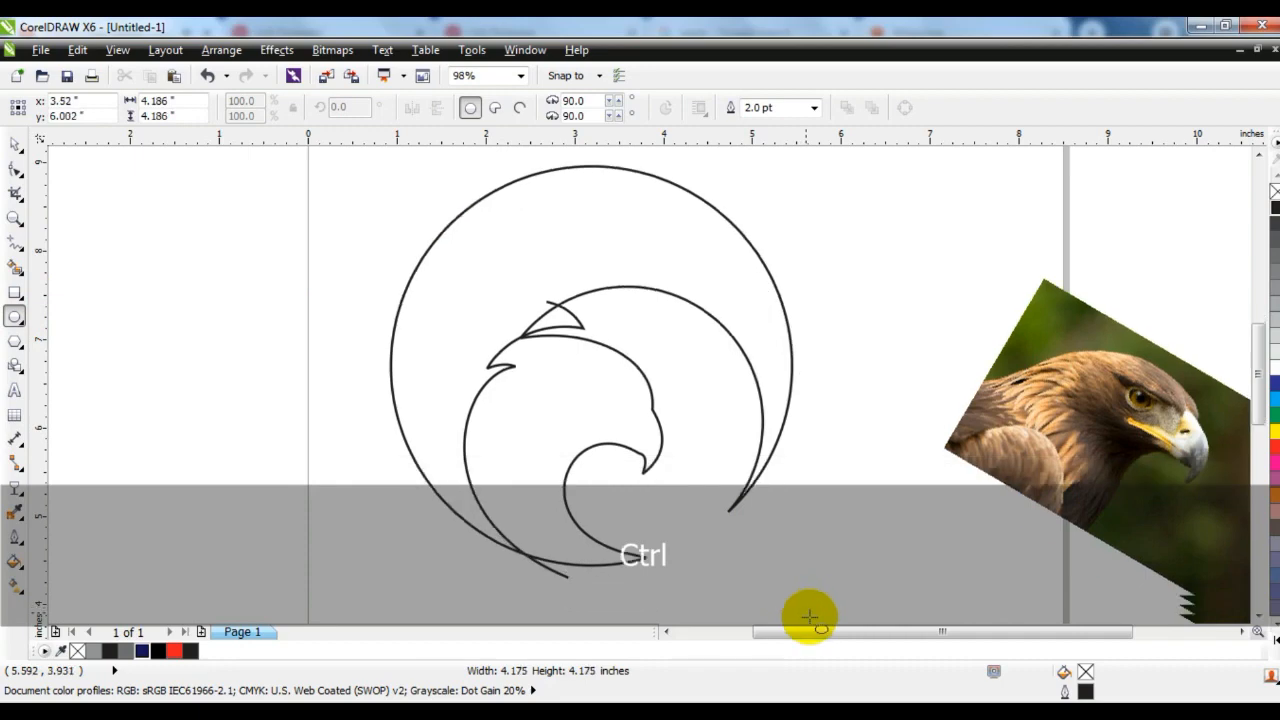
Reposition the new circle around the eagle head and shrink it to about 4.76 inches
left_click(15, 144)
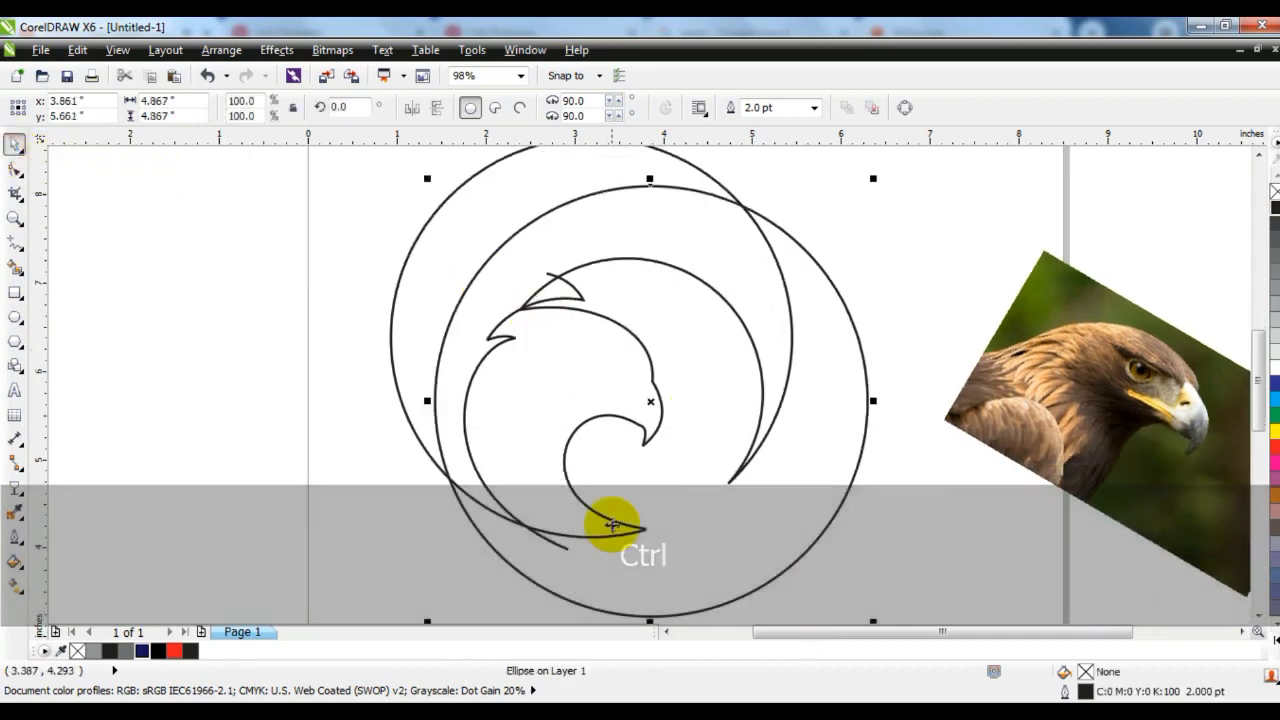
key("F3")
left_click_drag(715, 547, 710, 537)
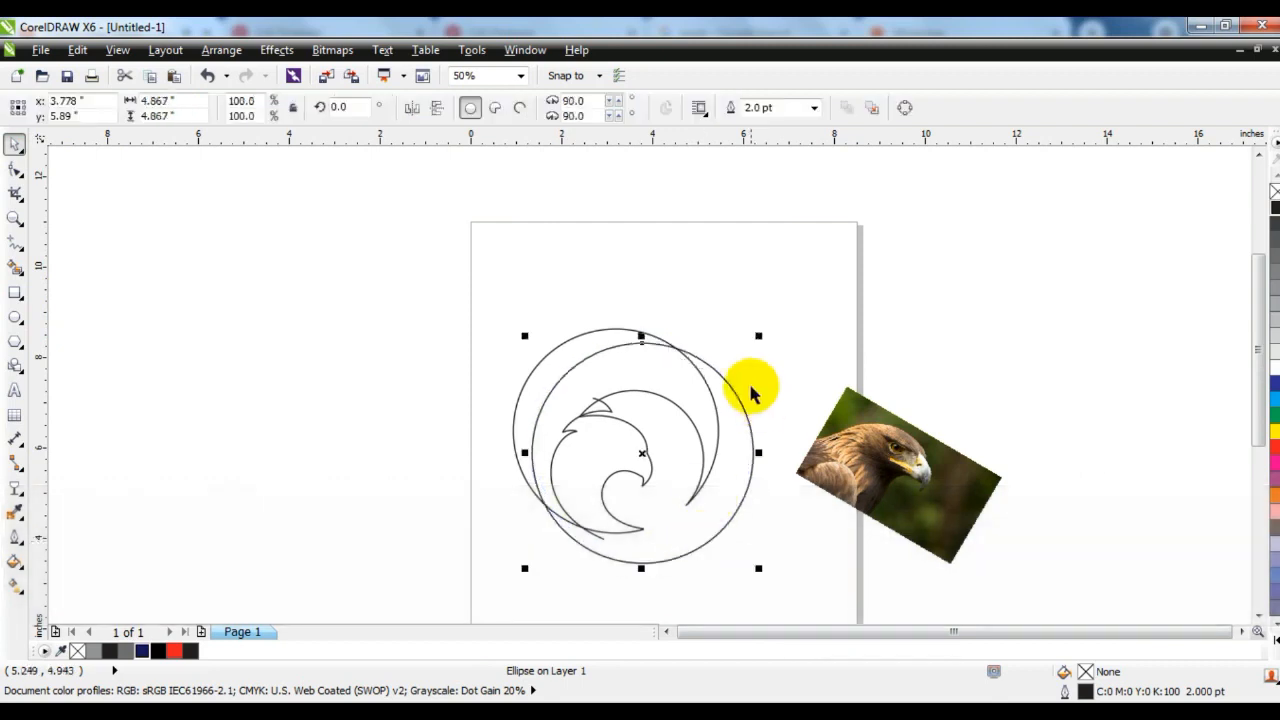
left_click_drag(758, 336, 754, 338)
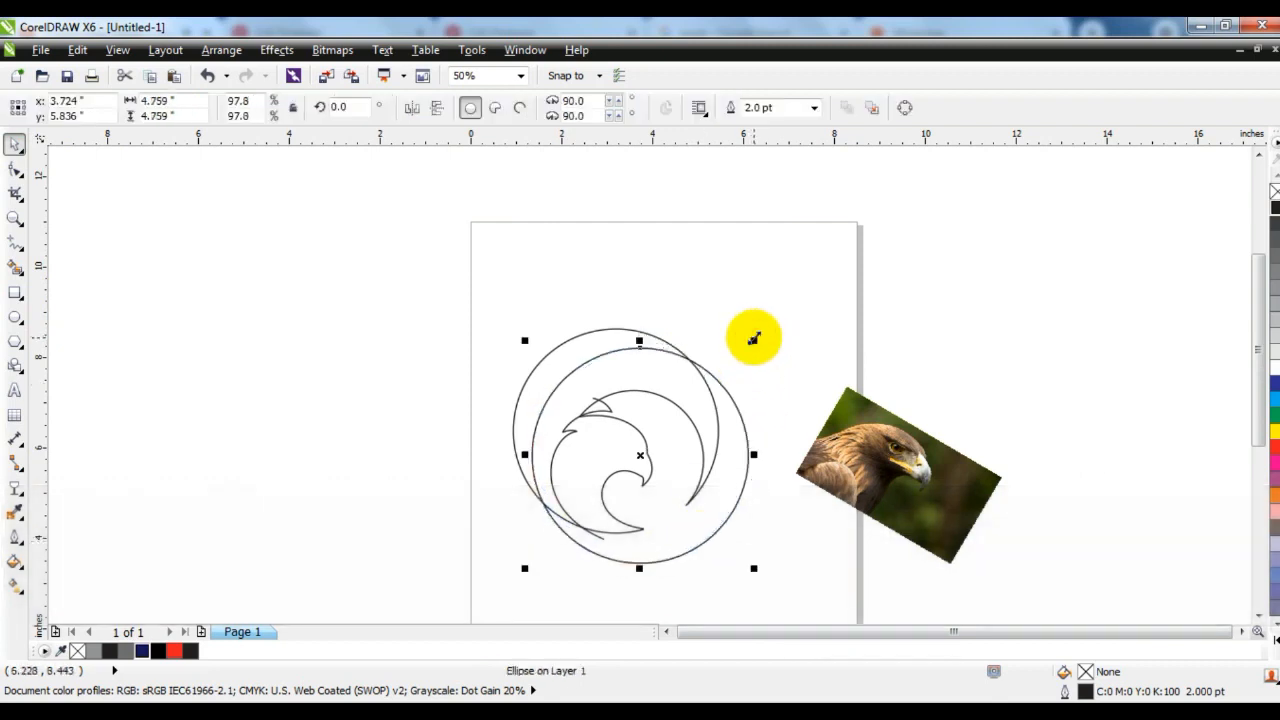
Duplicate the 4.76-inch circle and enlarge the copy slightly from its center to form a narrow ring
left_click(14, 218)
left_click_drag(478, 305, 814, 594)
left_click(14, 144)
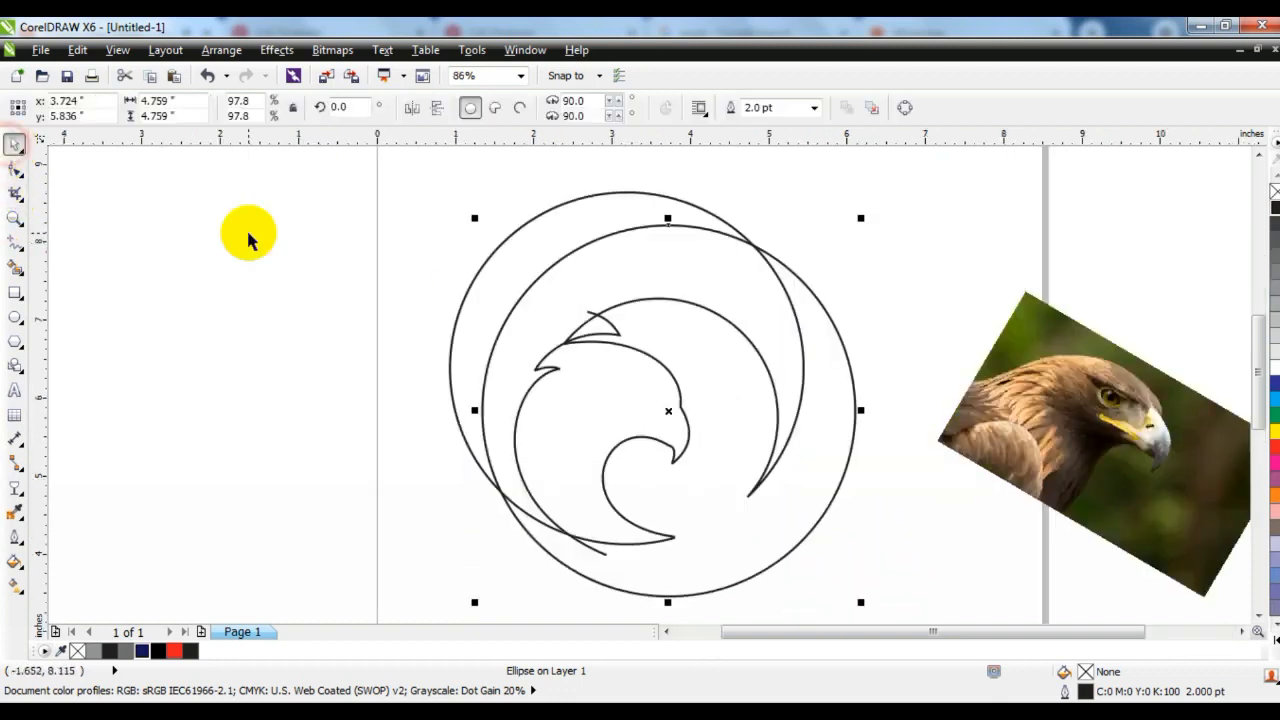
key("KP_Add")
left_click_drag(857, 218, 877, 200)
Draw a short slanted line about 0.74 inches wide across the upper-left part of the ring
left_click(14, 240)
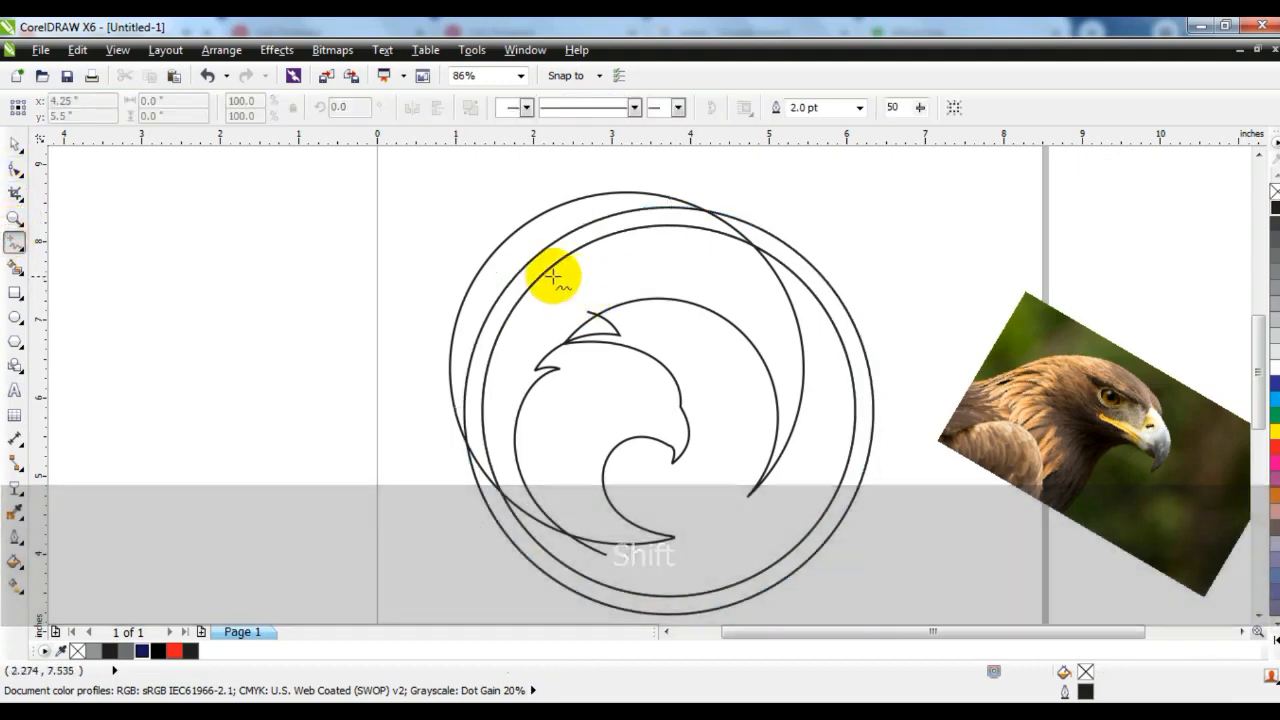
left_click(557, 275)
left_click(499, 290)
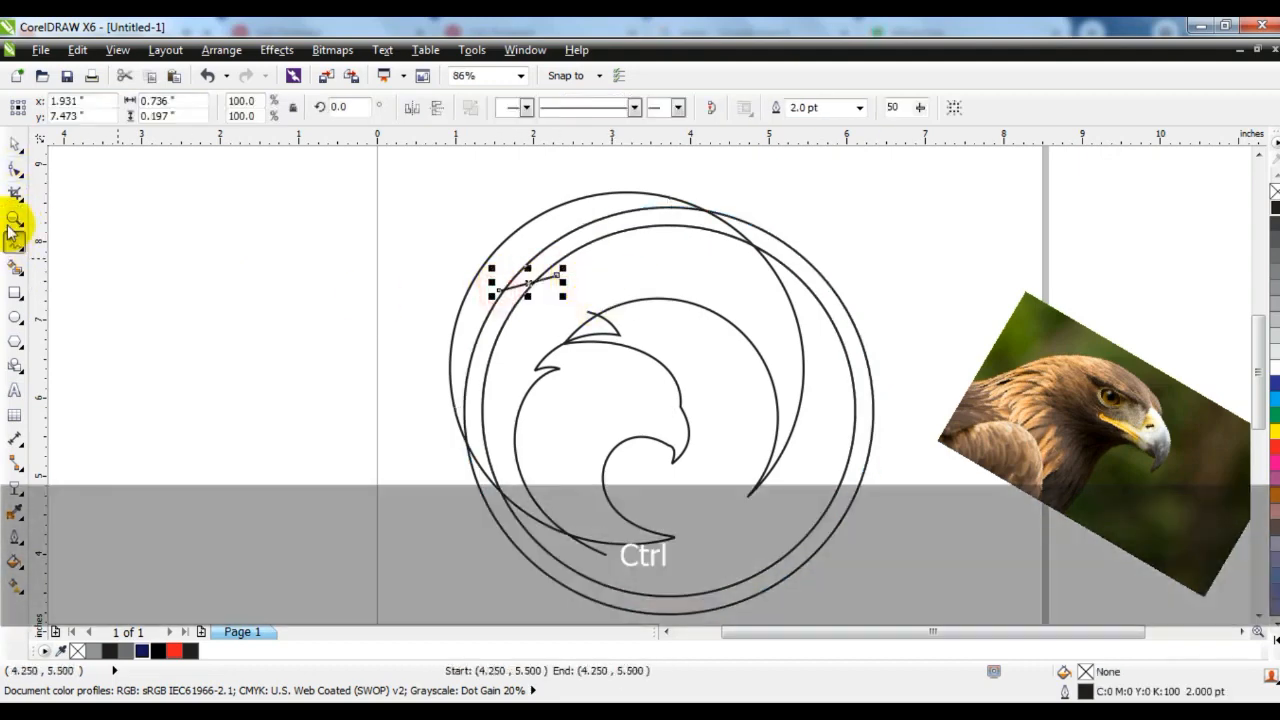
Smart Fill the outer crescent and the ring portion below the slanted line with the specified 70% gray
left_click(14, 148)
left_click(214, 400)
left_click(14, 265)
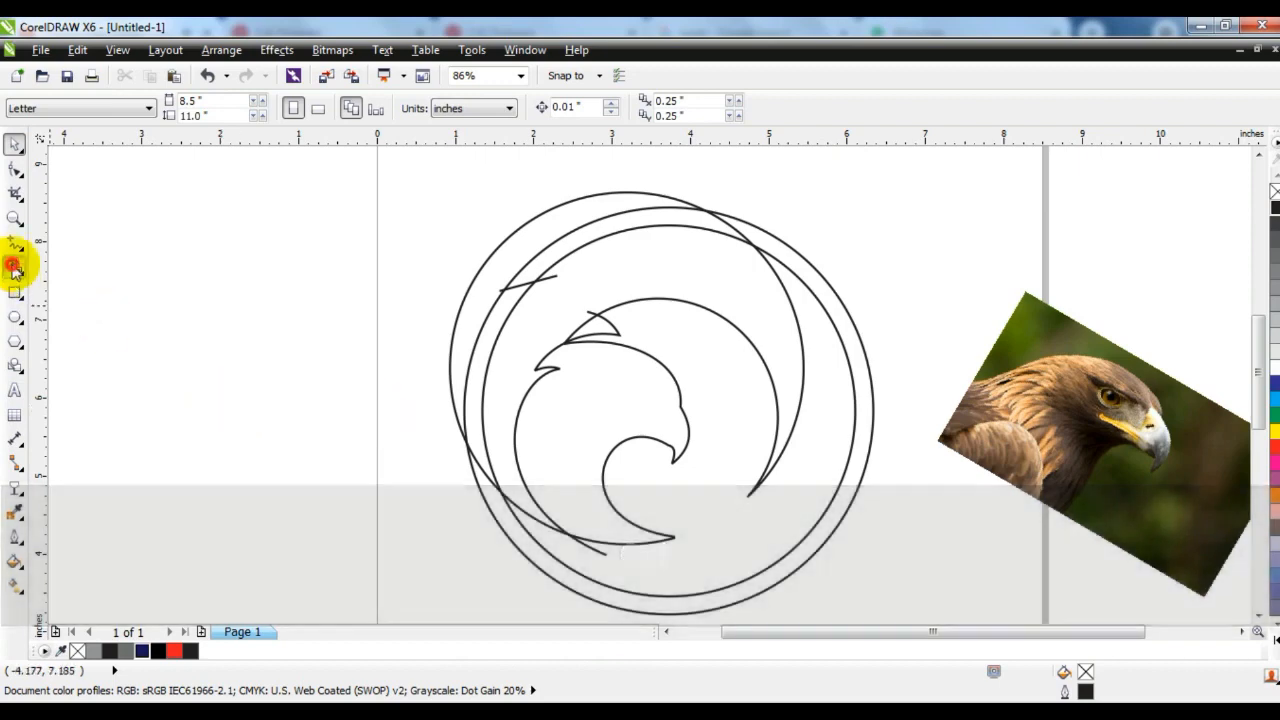
left_click(524, 242)
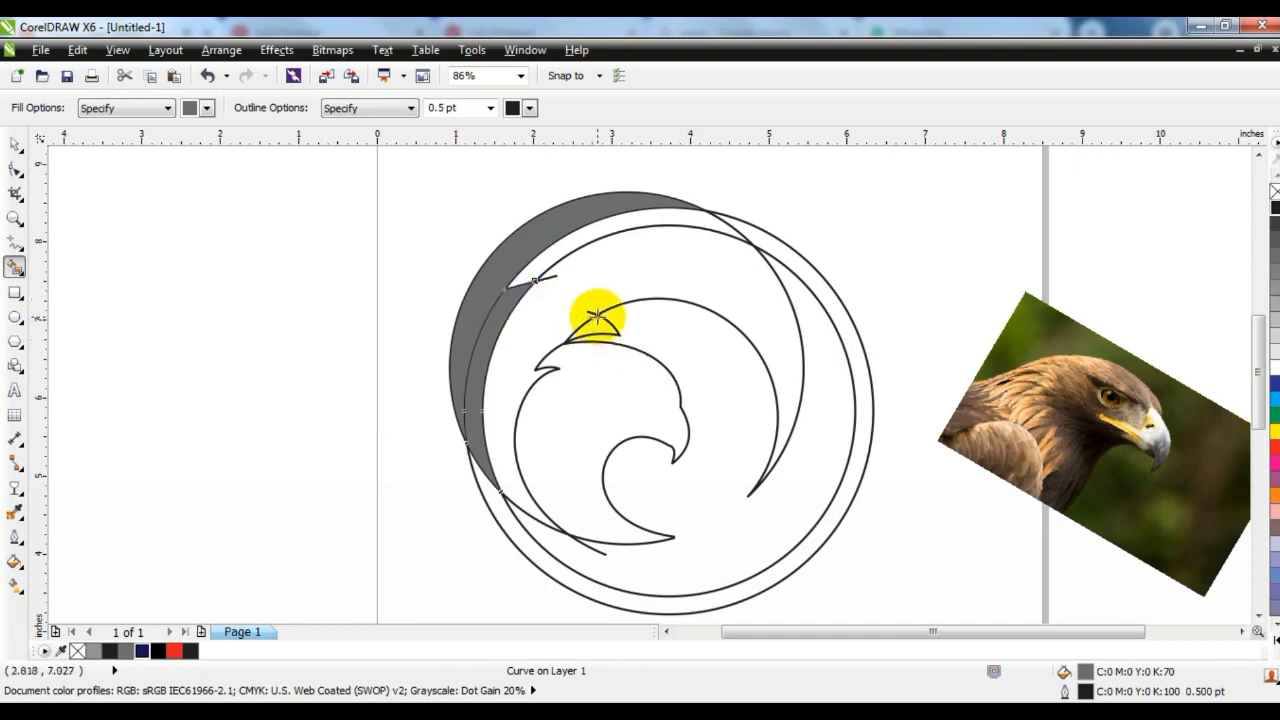
Set the Smart Fill color to 50% gray and fill the upper ring portion, the large inner crescent and the crest feather
left_click(207, 108)
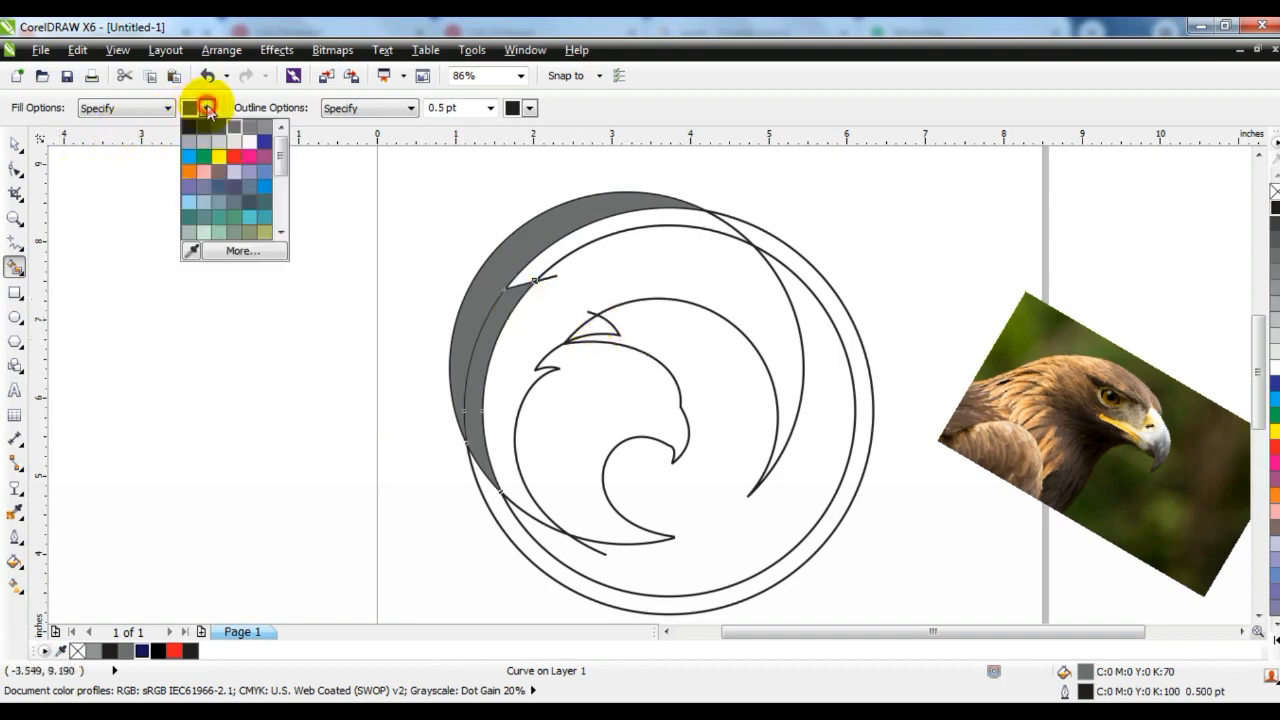
left_click(264, 131)
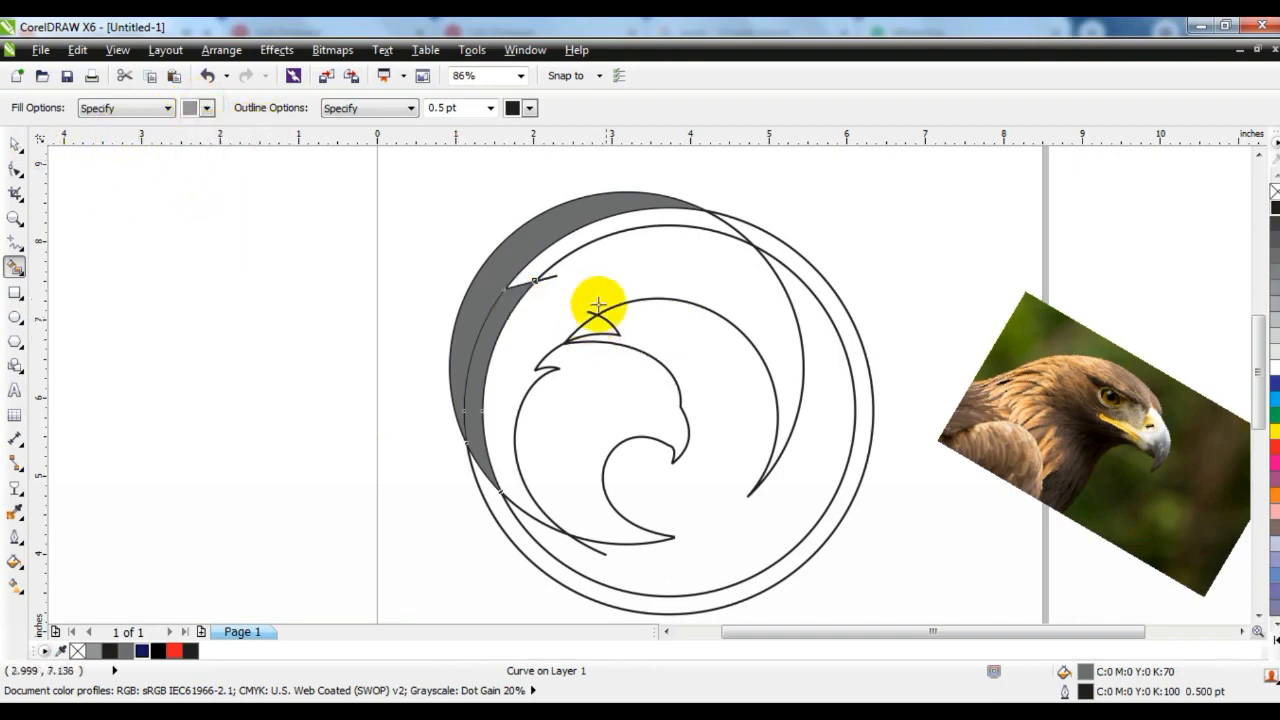
left_click(567, 244)
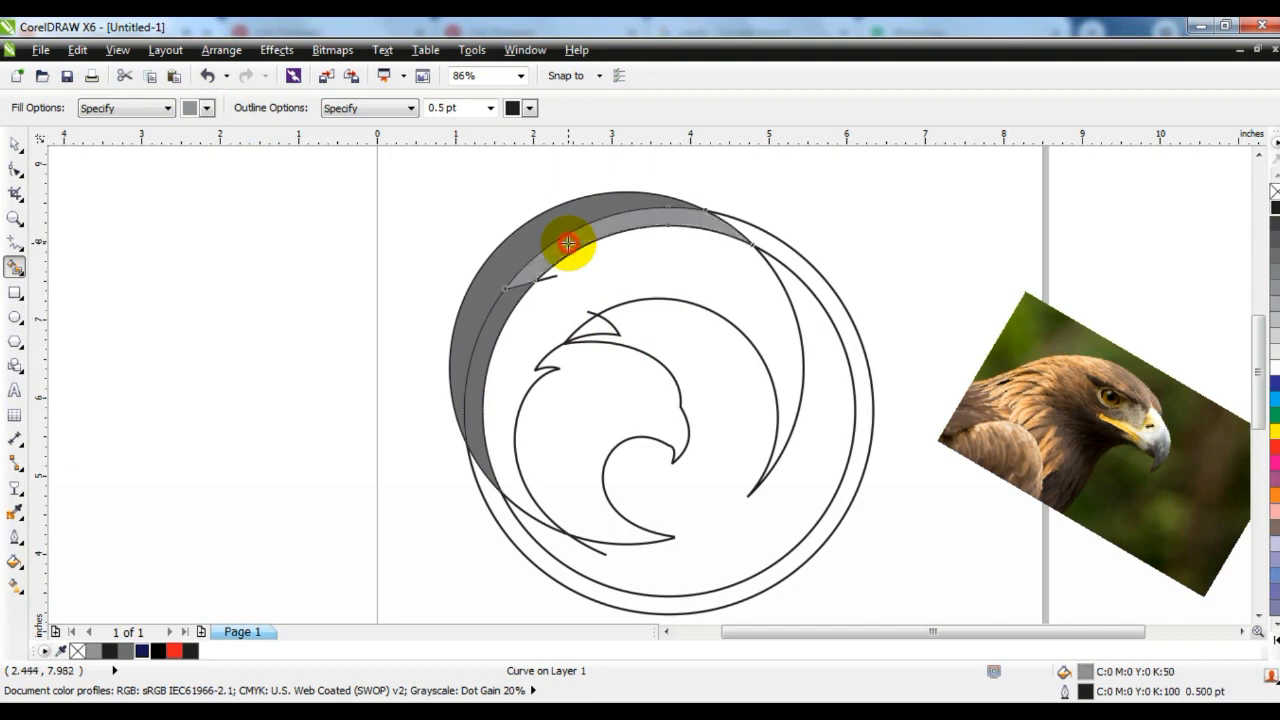
left_click(741, 256)
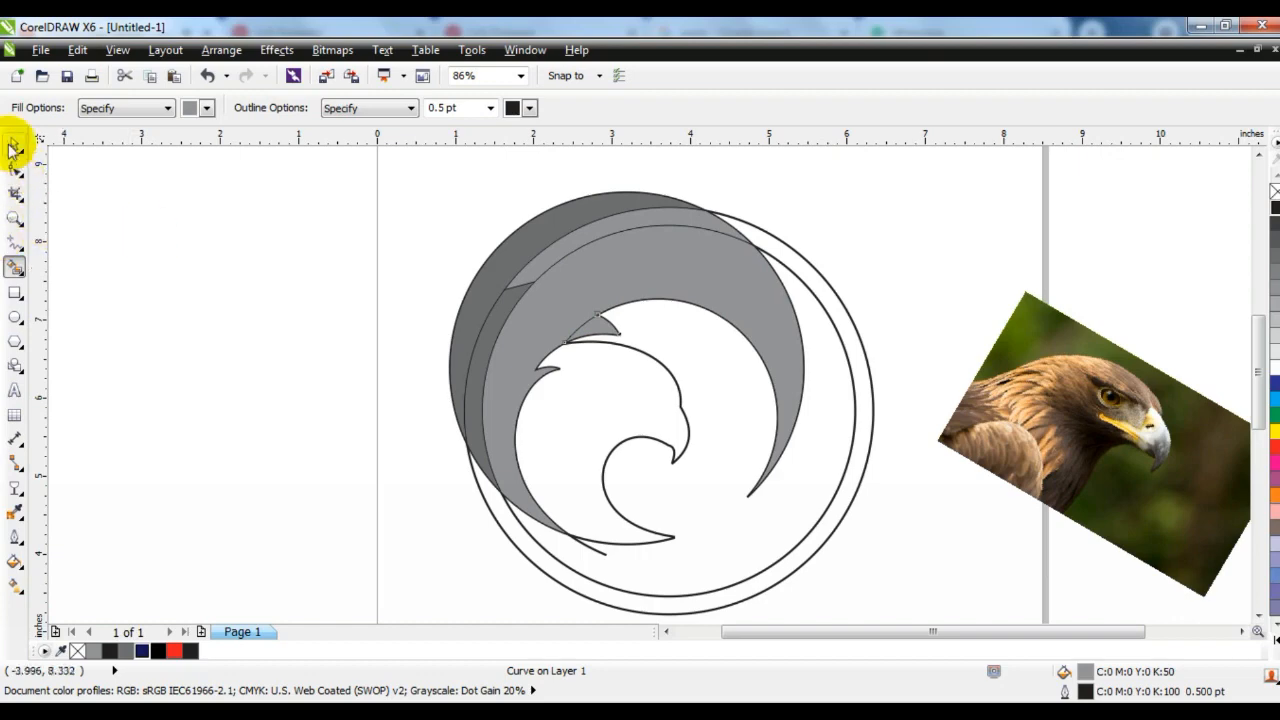
Delete both construction circles and the traced neck line, keeping the filled shapes
left_click(13, 148)
left_click(243, 443)
left_click(737, 570)
key("Delete")
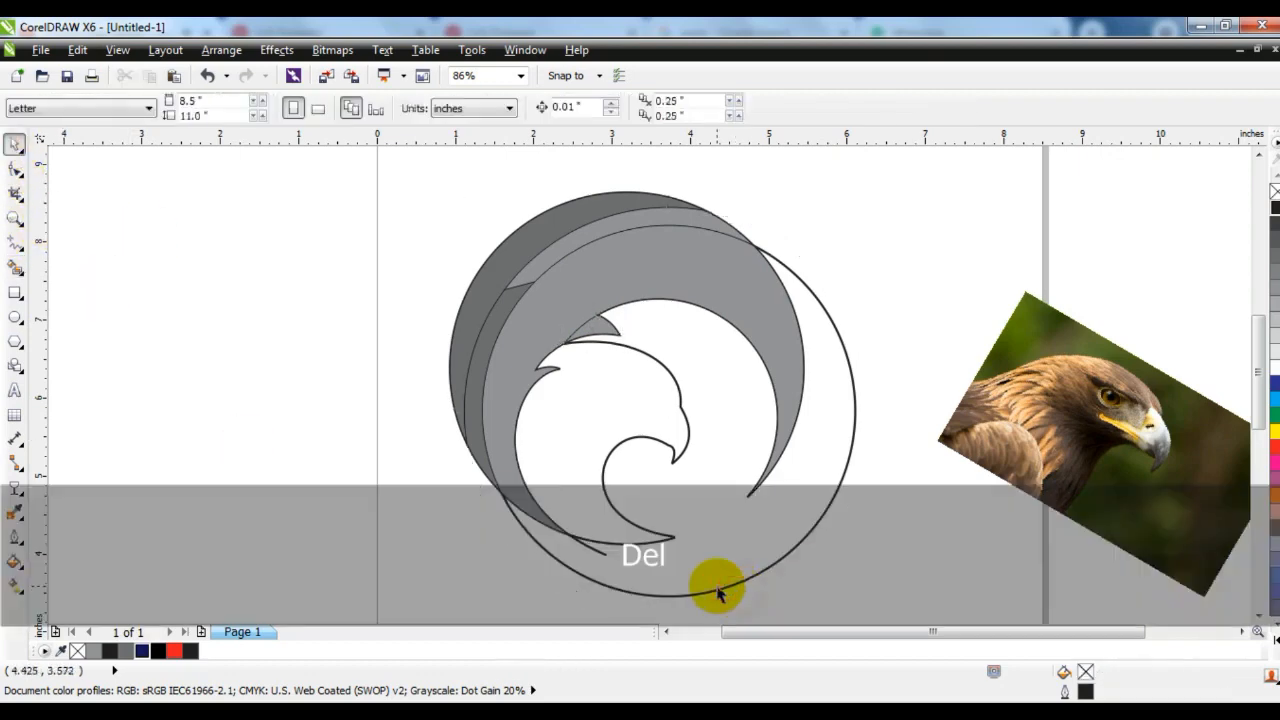
left_click(718, 590)
key("Delete")
left_click(600, 554)
key("Delete")
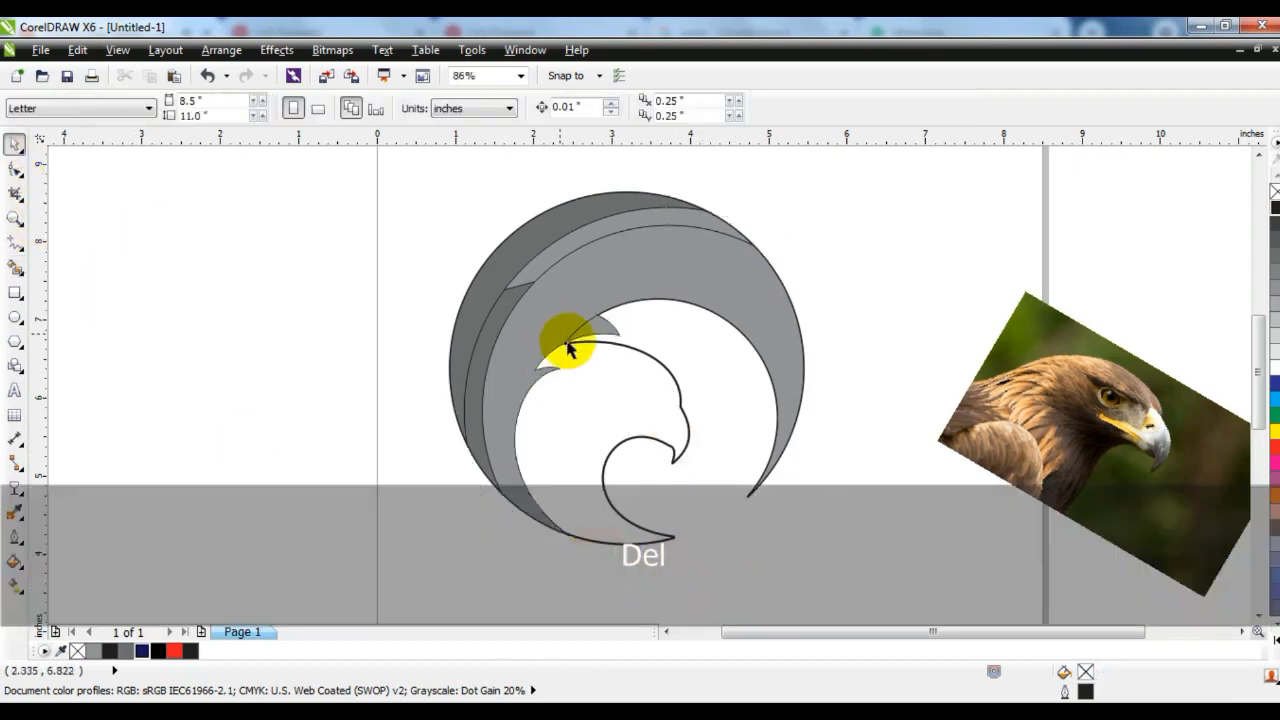
Weld the large inner crescent, the upper ring portion and the crest feather into one 50% gray shape
left_click(531, 363)
left_click(598, 327, "shift")
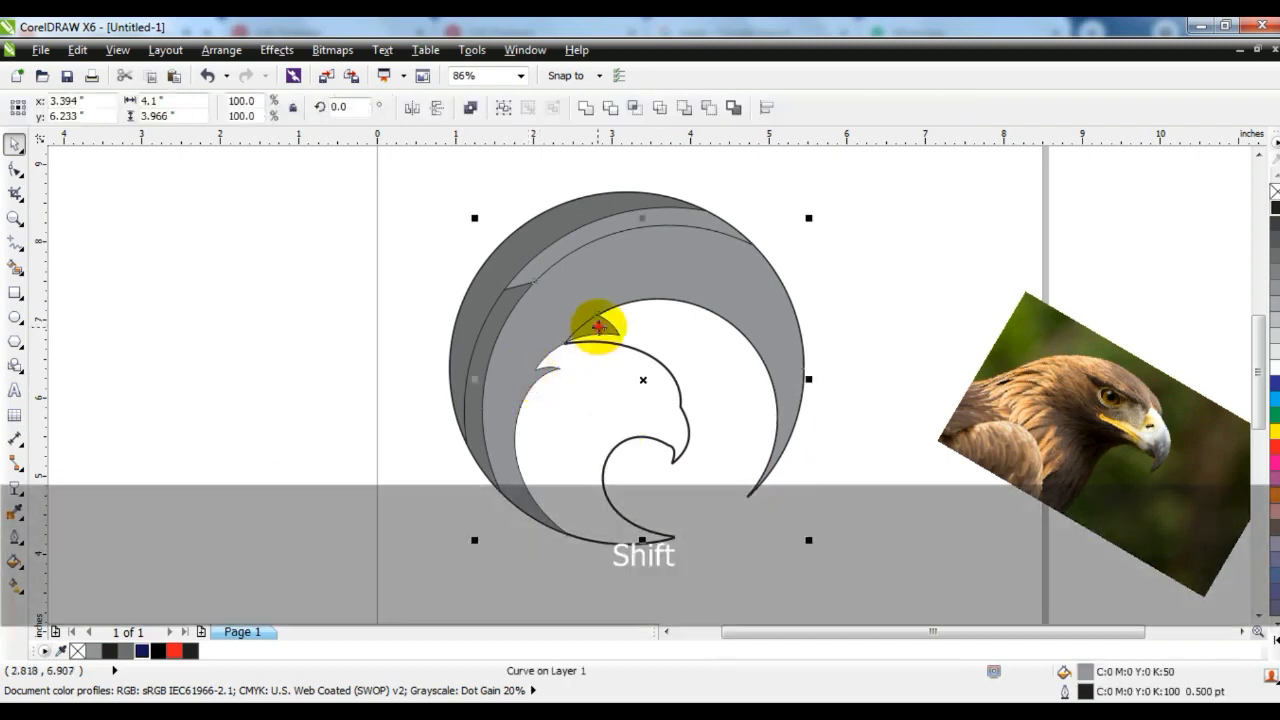
left_click(587, 107)
left_click(814, 260)
Weld the outer crescent and the lower ring portion into one 70% gray shape
left_click(477, 362)
left_click(481, 307, "shift")
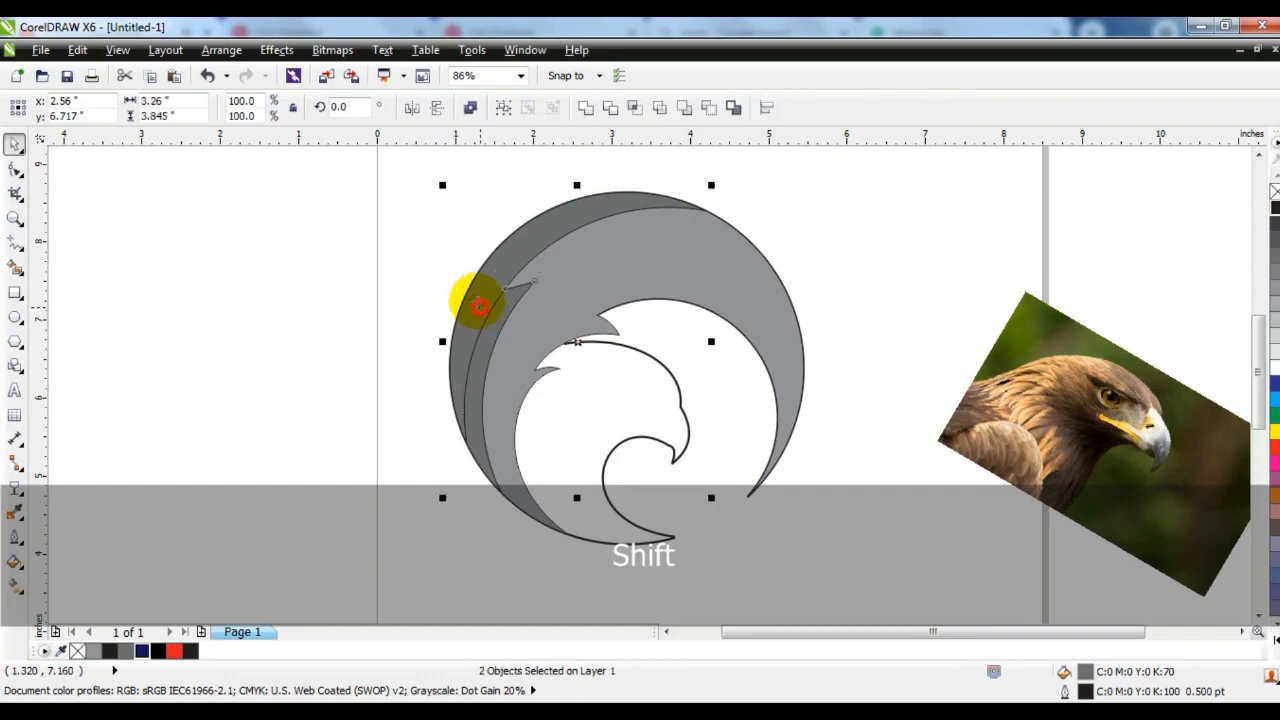
left_click(585, 107)
left_click(423, 309)
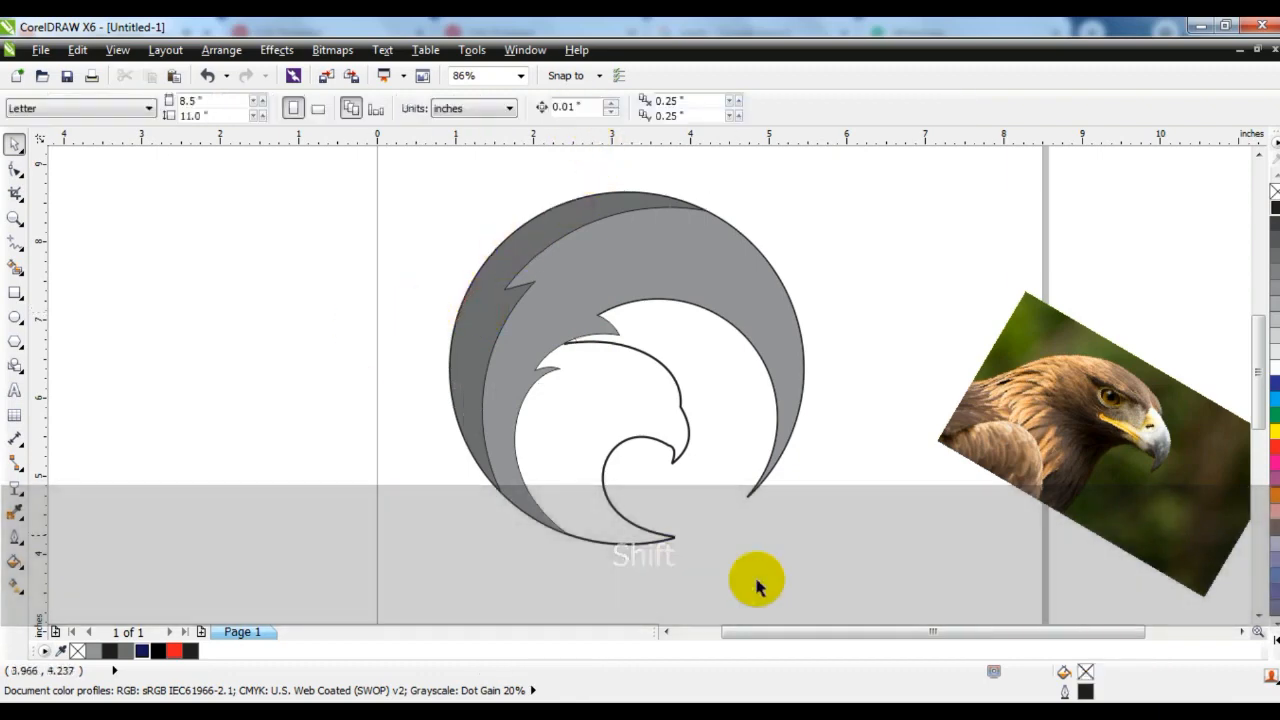
Draw a 2 pt freehand line from the inner beak corner down to the neck tip, ending in a short slanted extension
left_click(15, 218)
left_click_drag(440, 280, 877, 580)
left_click_drag(290, 267, 812, 570)
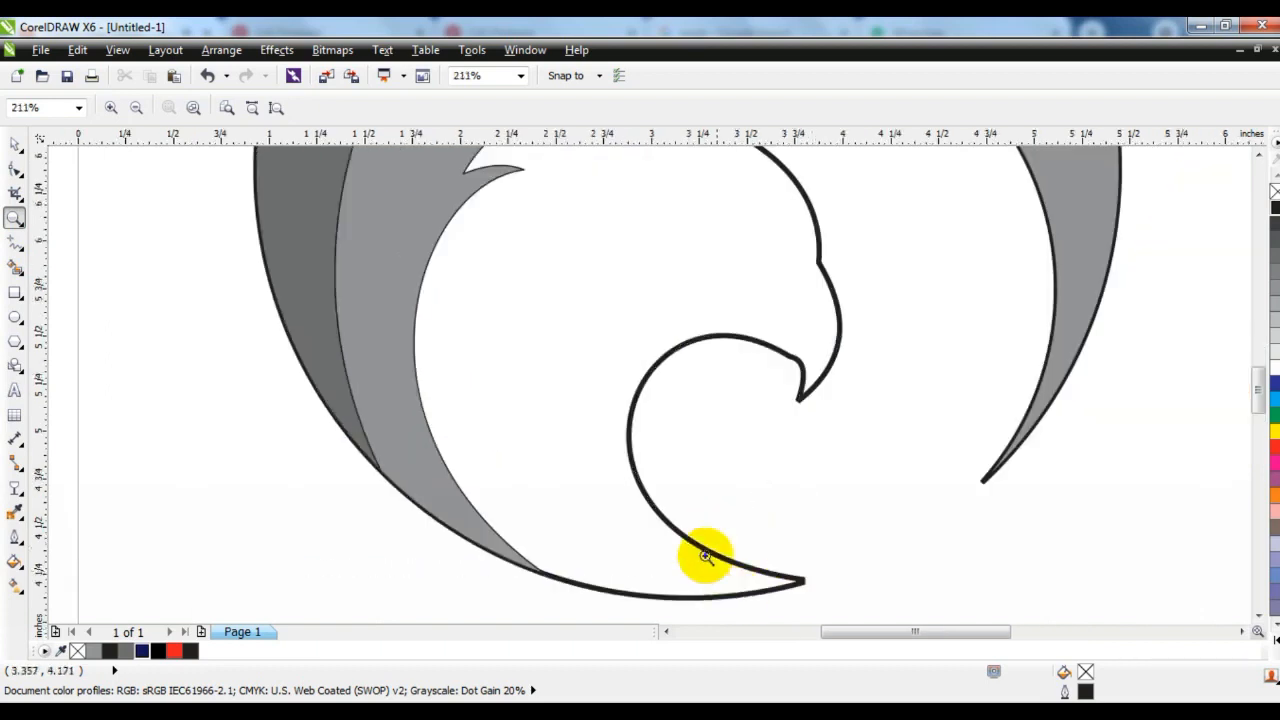
left_click(15, 242)
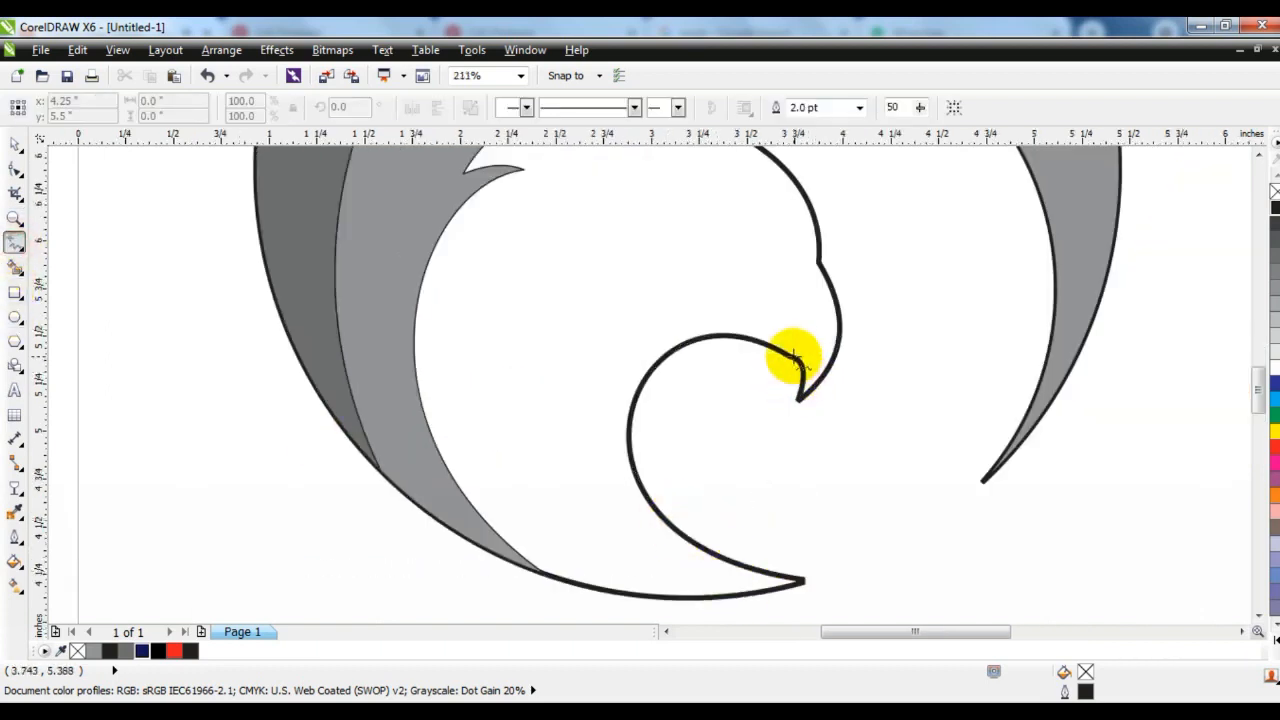
left_click(794, 357)
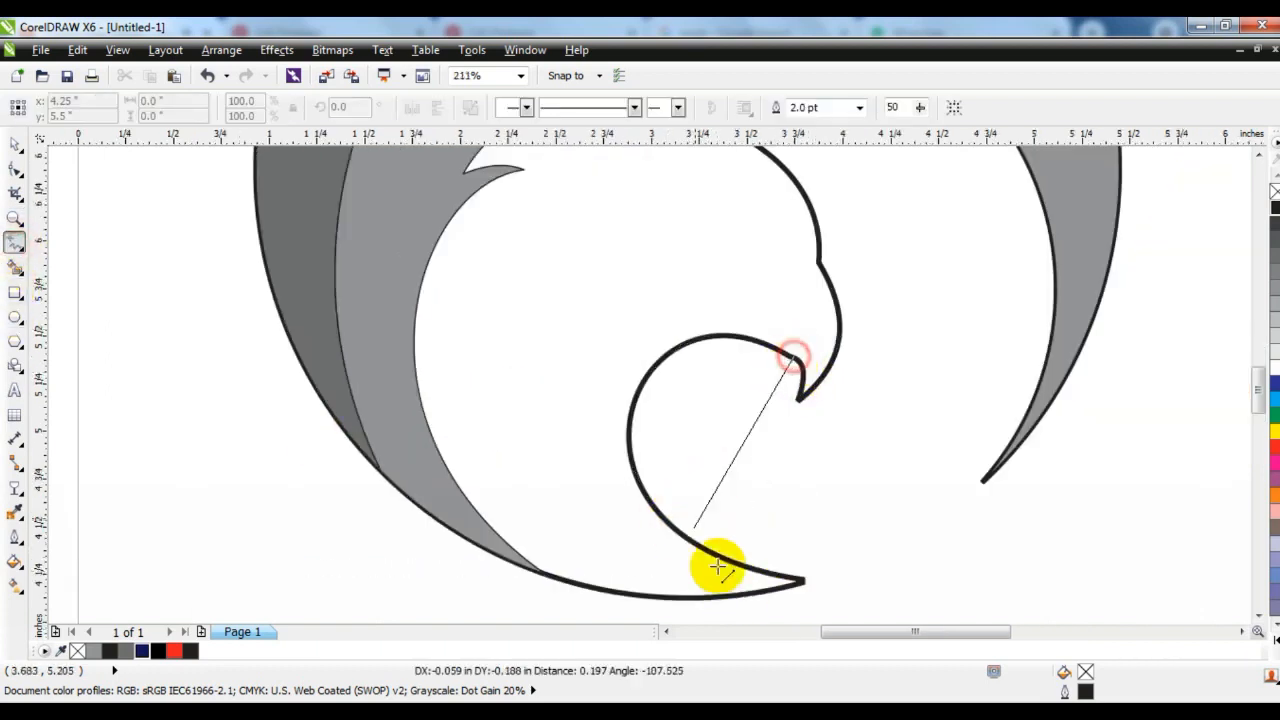
double_click(800, 581)
left_click(847, 604)
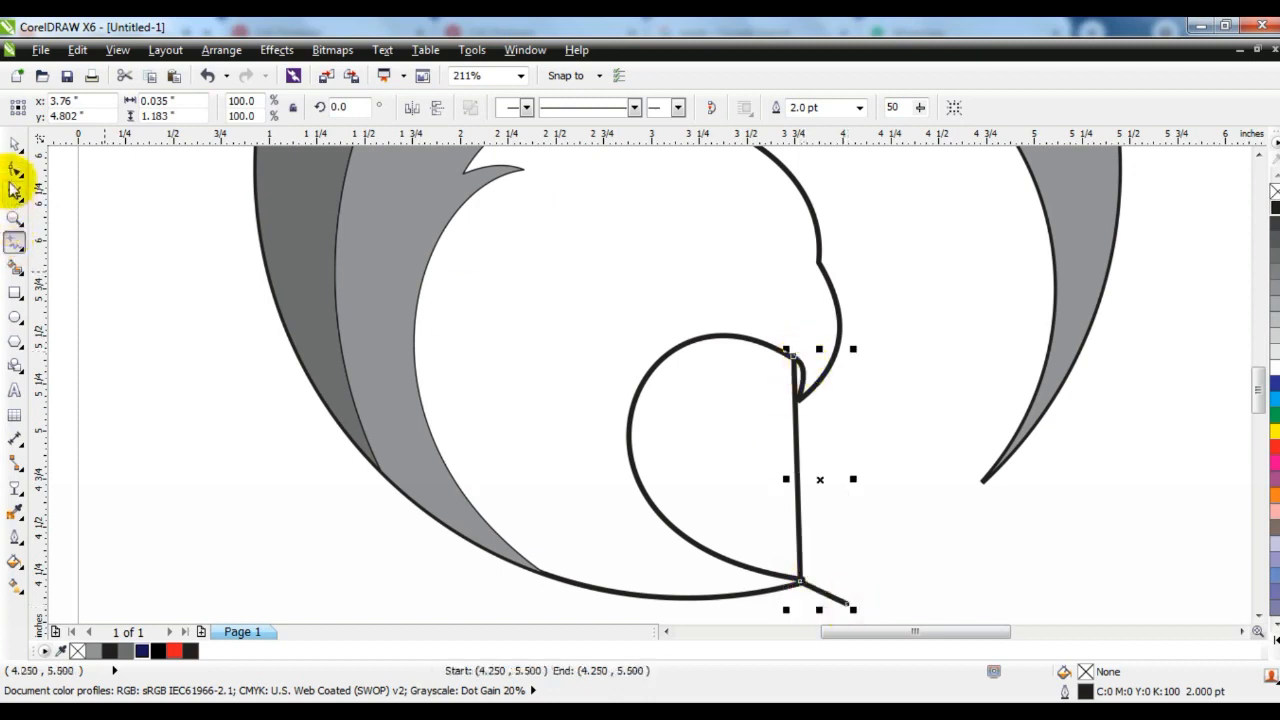
Convert the new line's segments to curves and pull the handle at the beak end outward along the throat line
left_click(15, 169)
left_click_drag(493, 344, 839, 592)
left_click(271, 106)
left_click_drag(594, 214, 796, 372)
left_click_drag(793, 420, 740, 355)
left_click_drag(684, 262, 684, 262)
left_click_drag(826, 549, 762, 604)
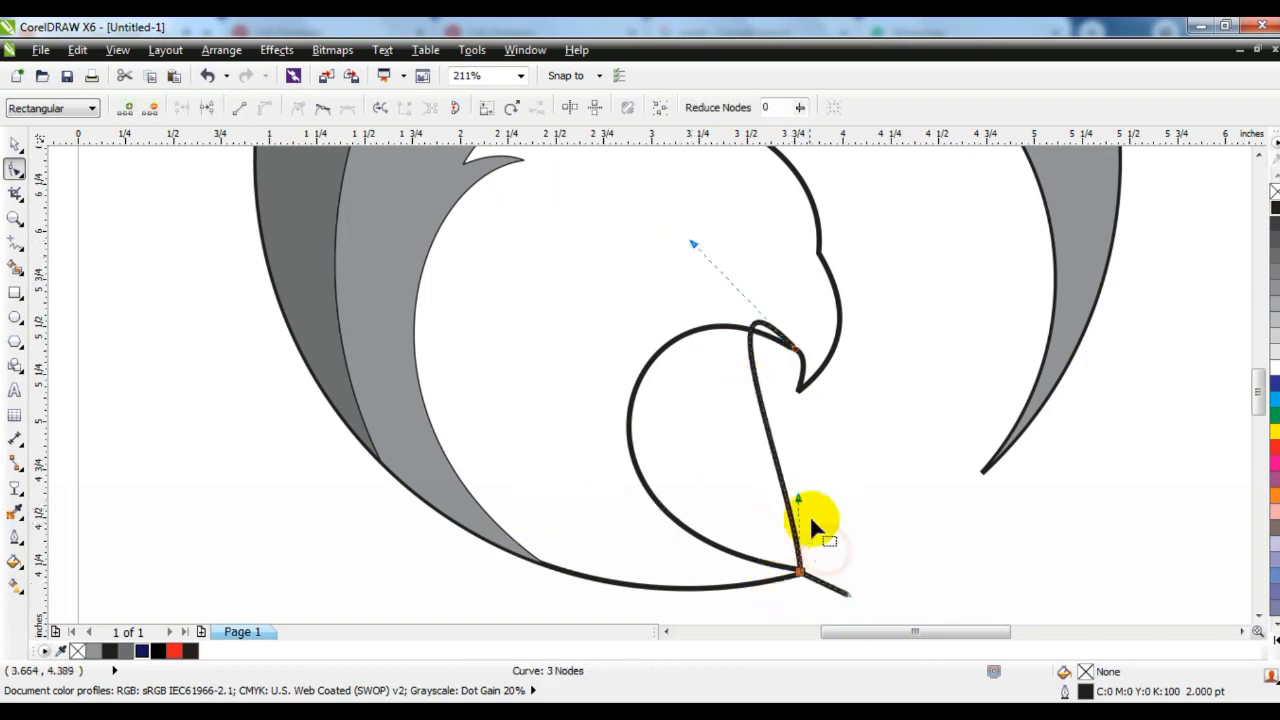
Adjust both end handles to bow the curve into an arc outside the throat line, forming a narrow crescent between them
left_click_drag(798, 500, 456, 551)
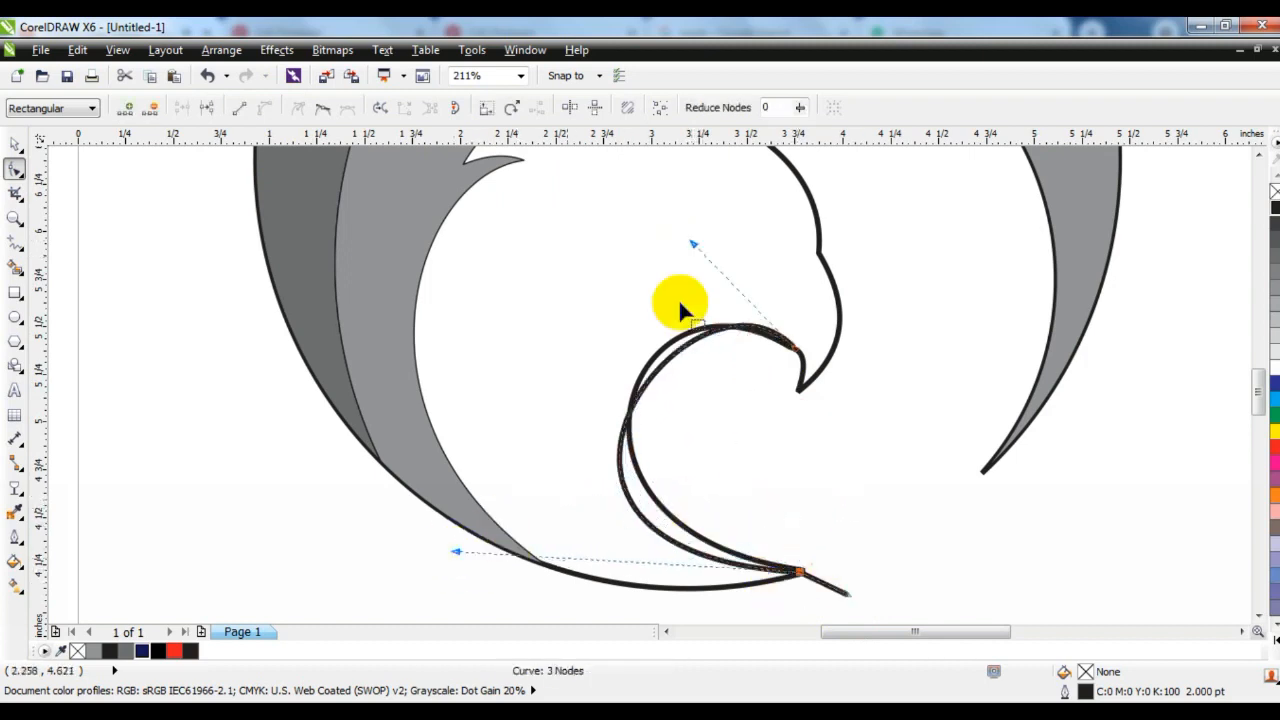
left_click_drag(693, 248, 586, 177)
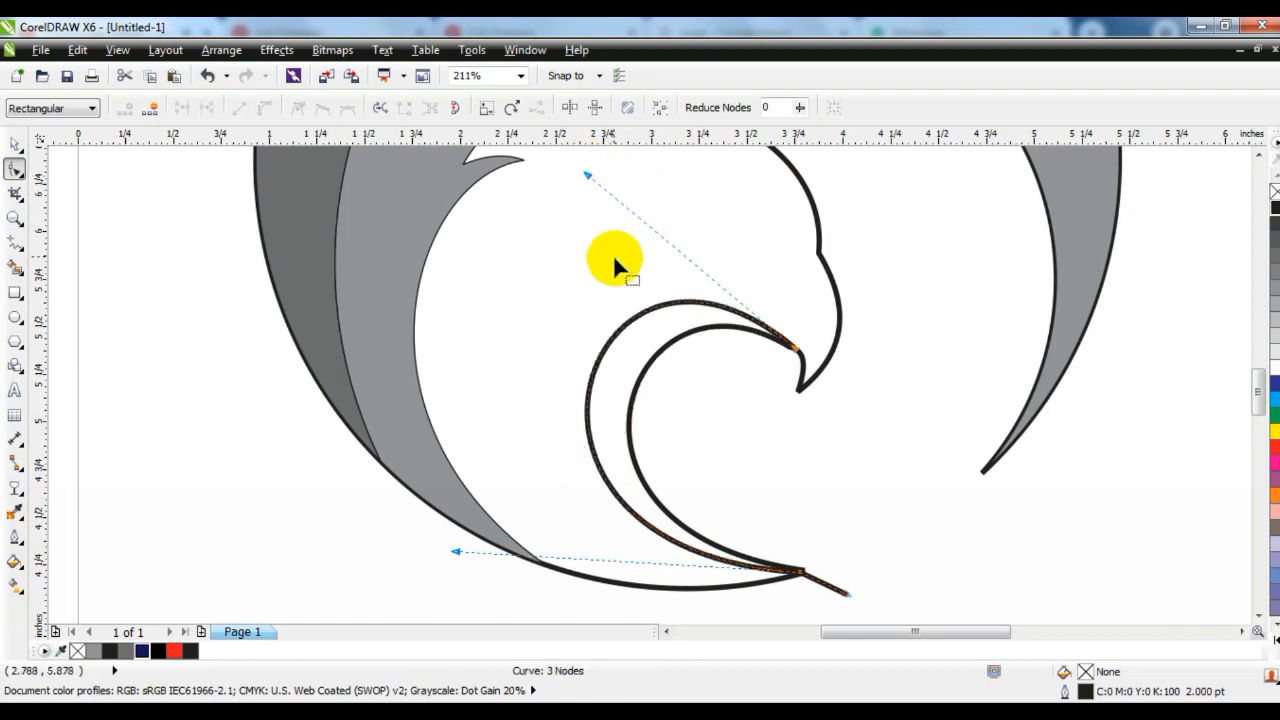
key("F3")
left_click_drag(521, 410, 512, 405)
left_click_drag(602, 212, 595, 207)
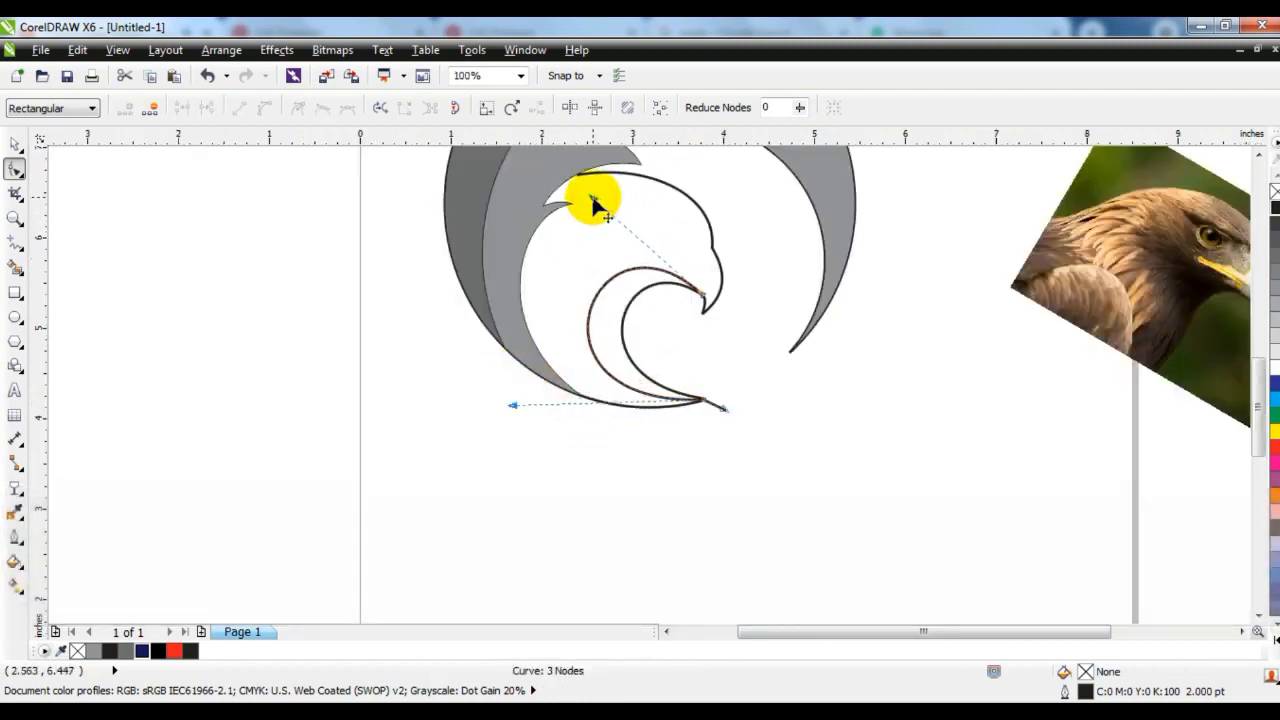
left_click_drag(591, 195, 592, 197)
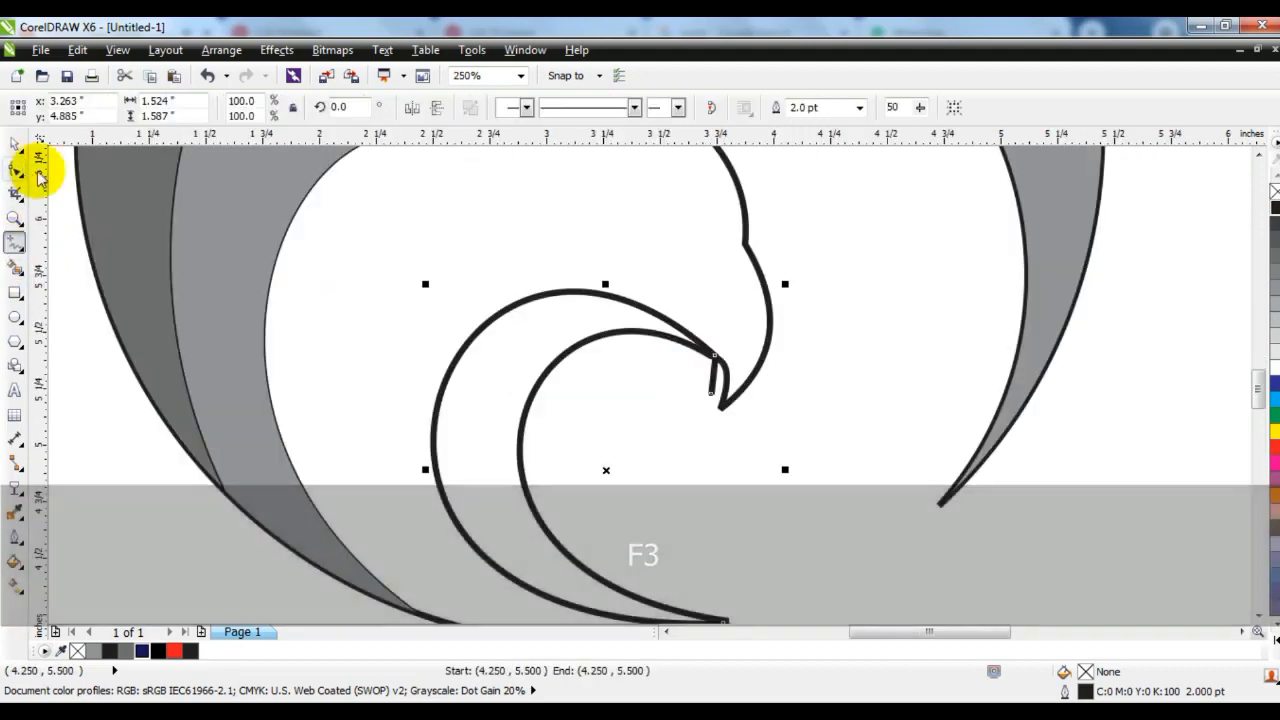
Smart Fill the eagle's head and the crescent beneath its throat with 50% gray
key("F3")
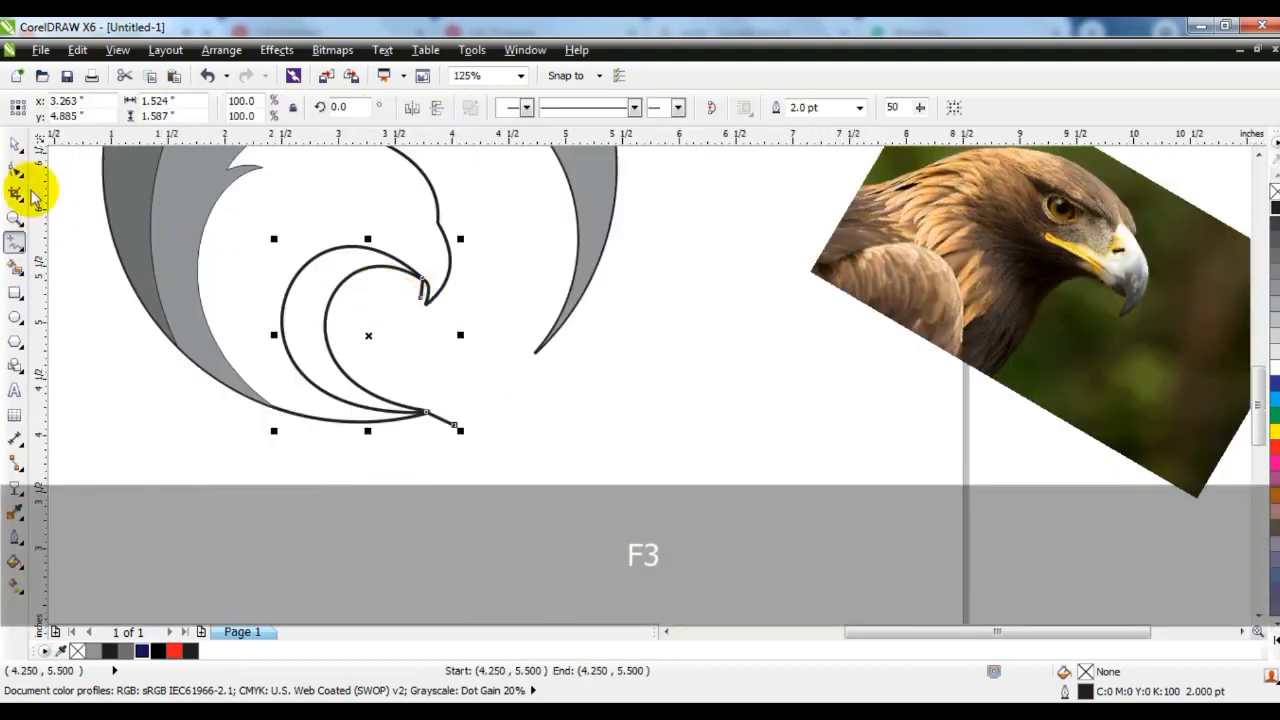
left_click(17, 150)
left_click(243, 355)
key("shift+F2")
key("Escape")
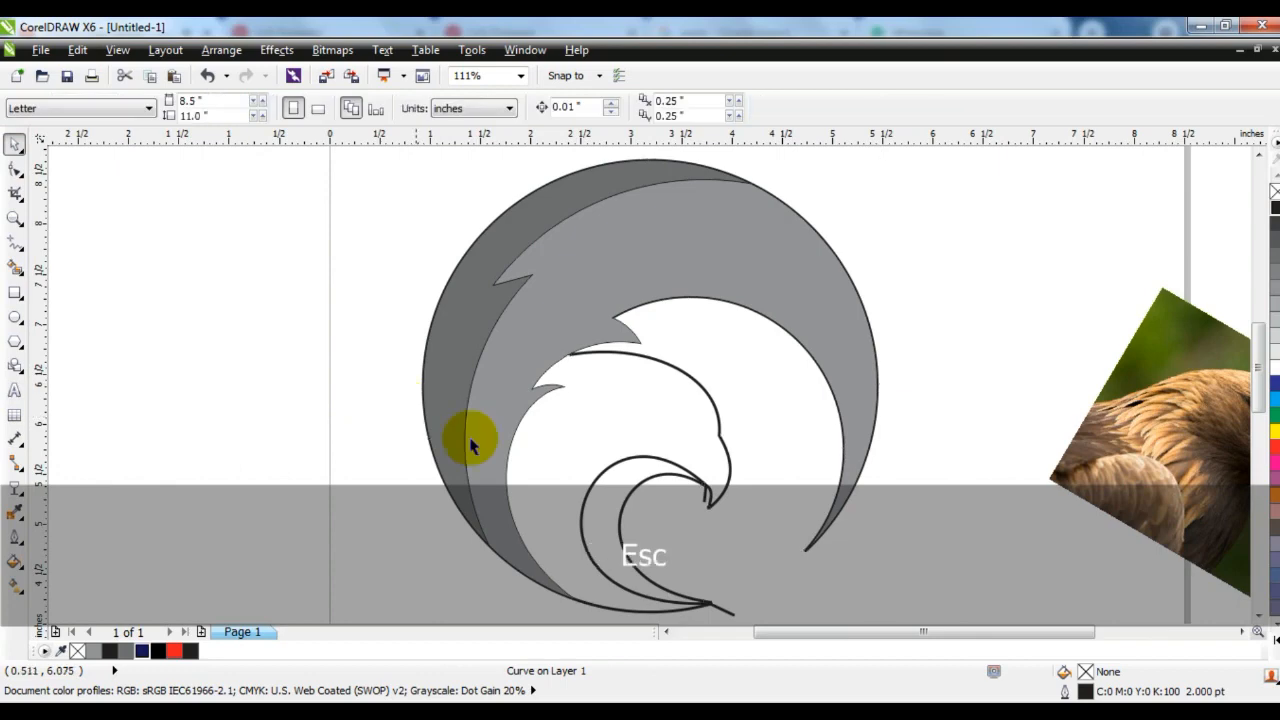
left_click(16, 267)
left_click(640, 426)
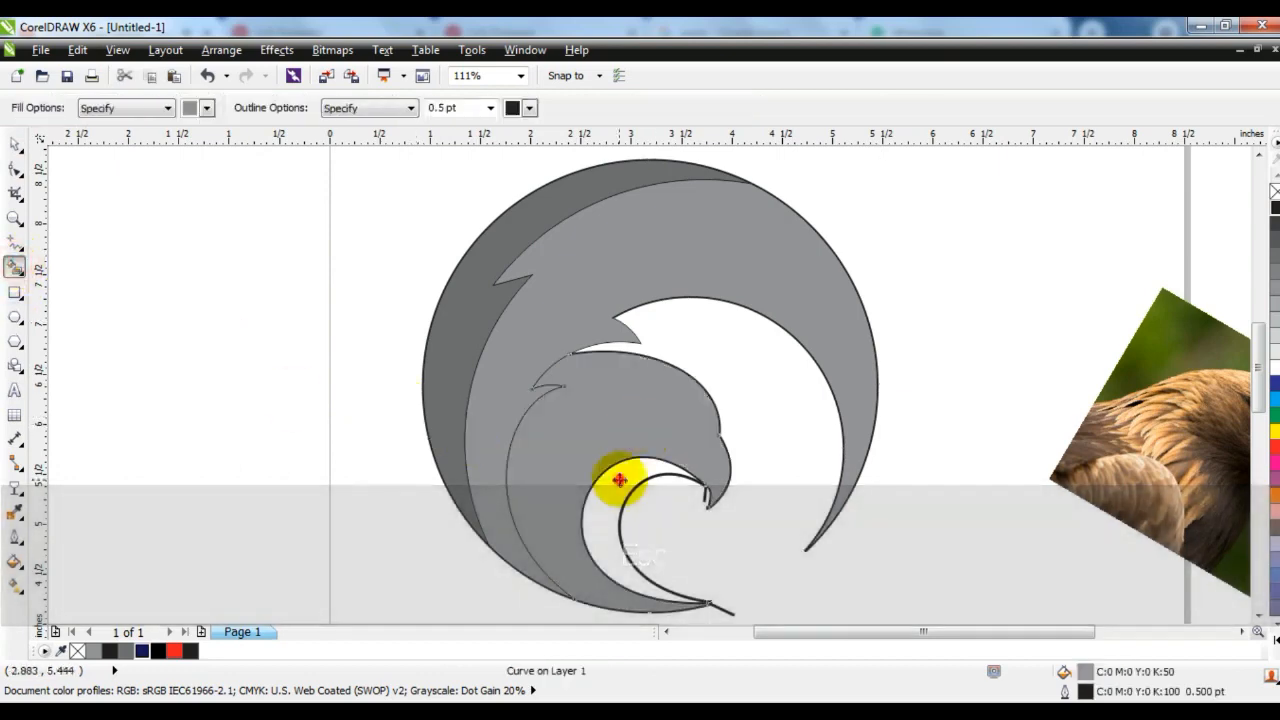
left_click(613, 515)
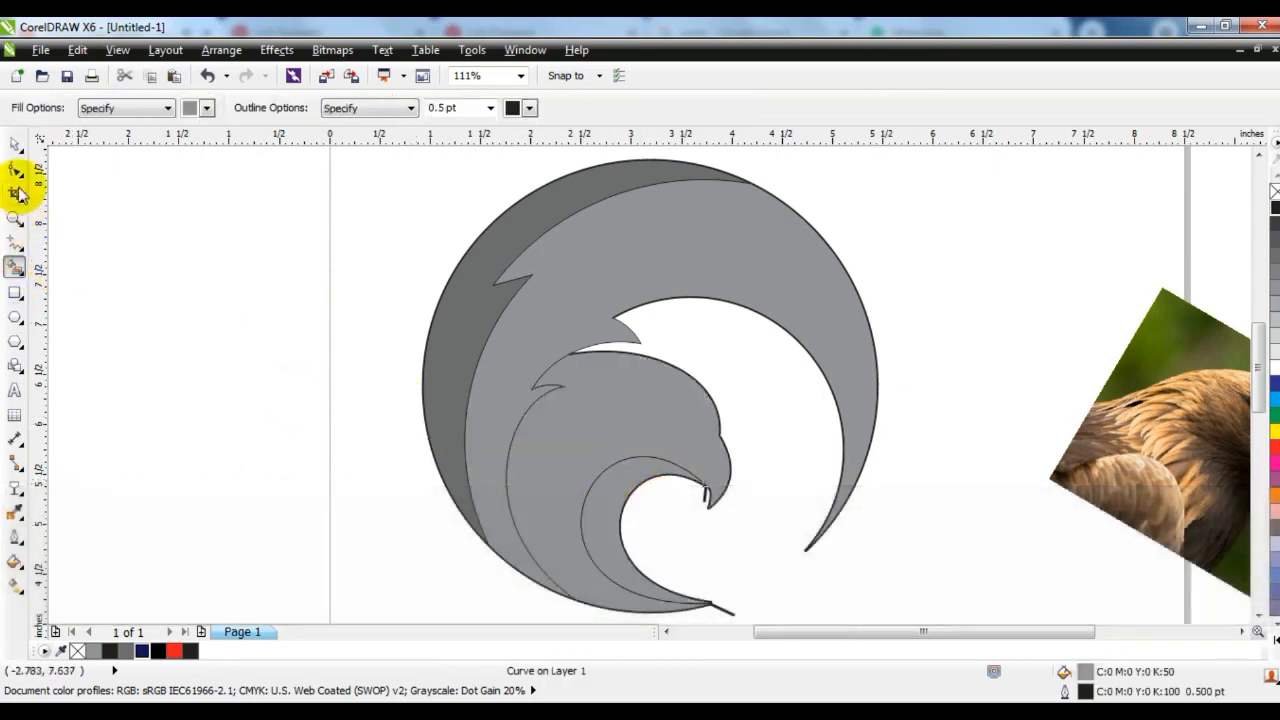
Delete the throat construction curve with its short end extensions, keeping the filled shapes
left_click(15, 143)
left_click(741, 551)
left_click(703, 500)
key("Delete")
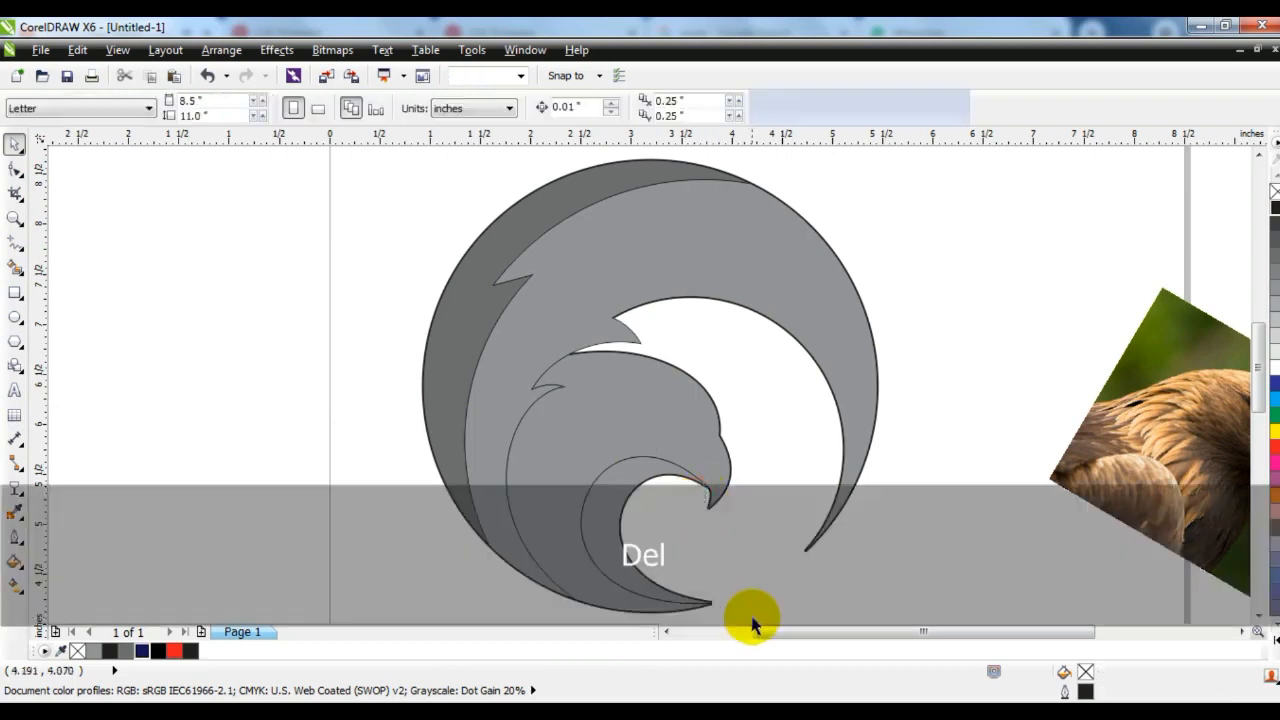
Fill the outer crescent with the dark blue C100 M95 Y5 K45
key("F3")
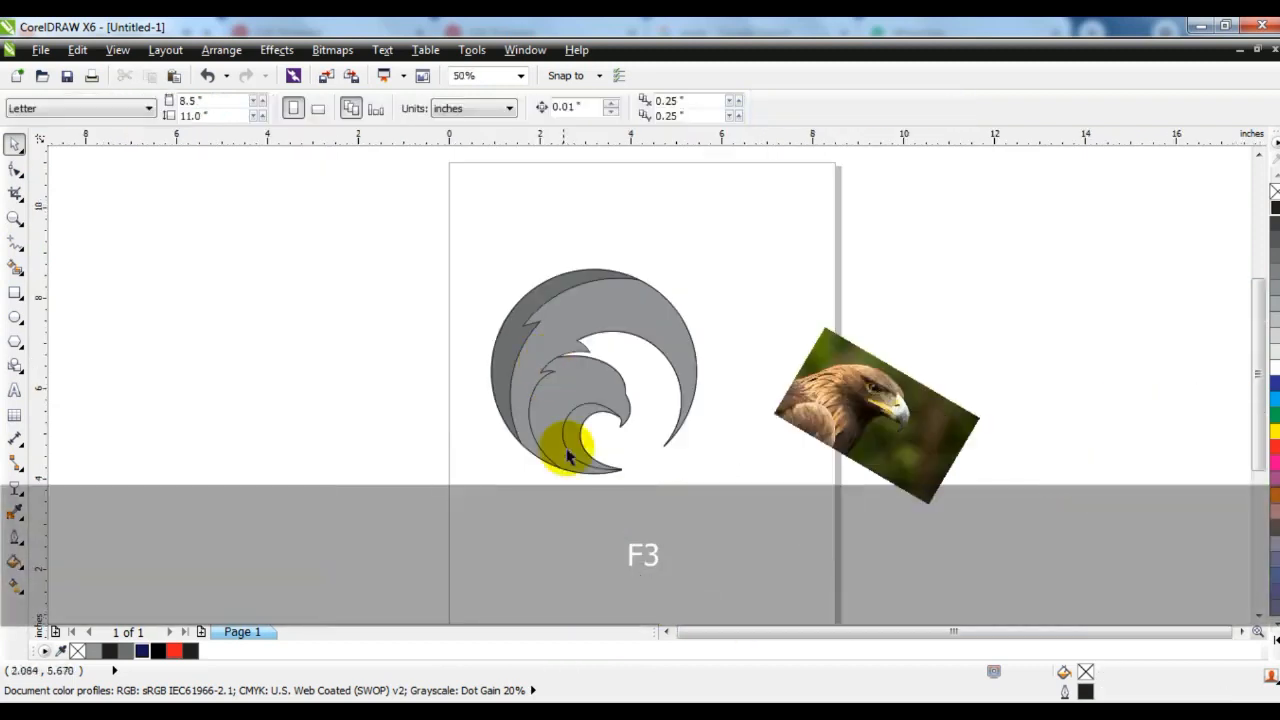
left_click(15, 218)
left_click_drag(459, 237, 803, 492)
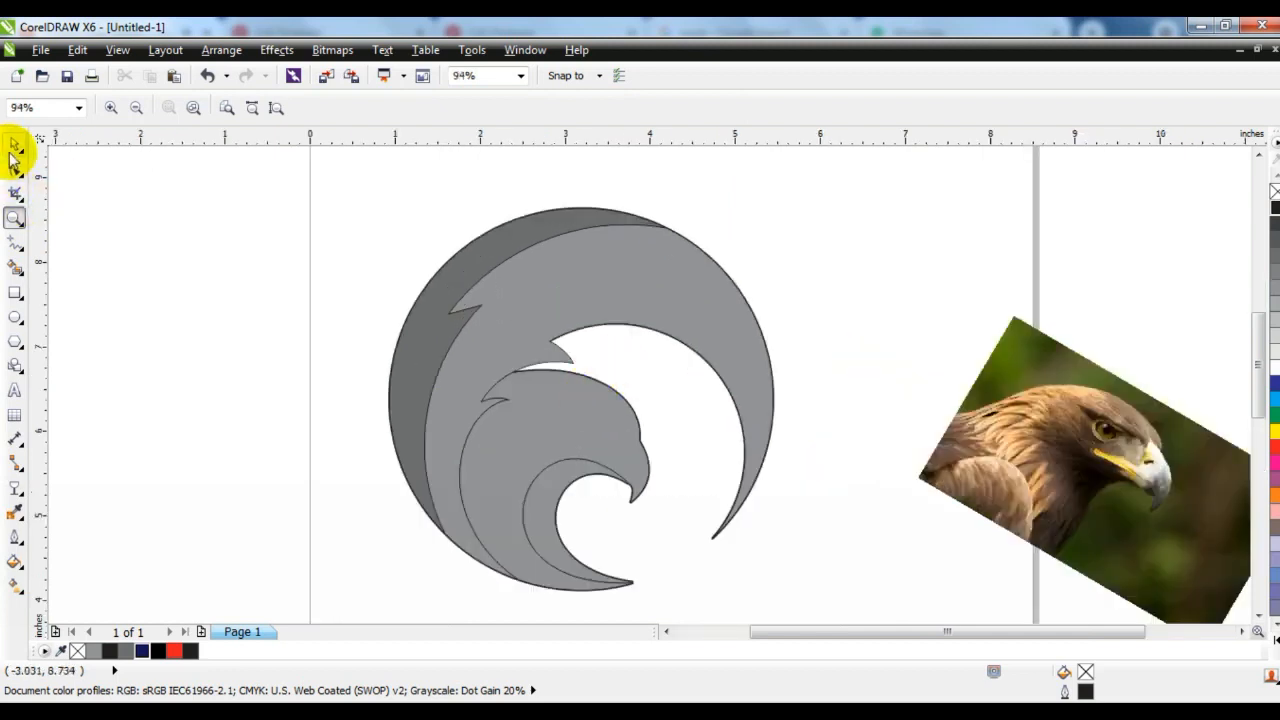
left_click(15, 146)
left_click(202, 318)
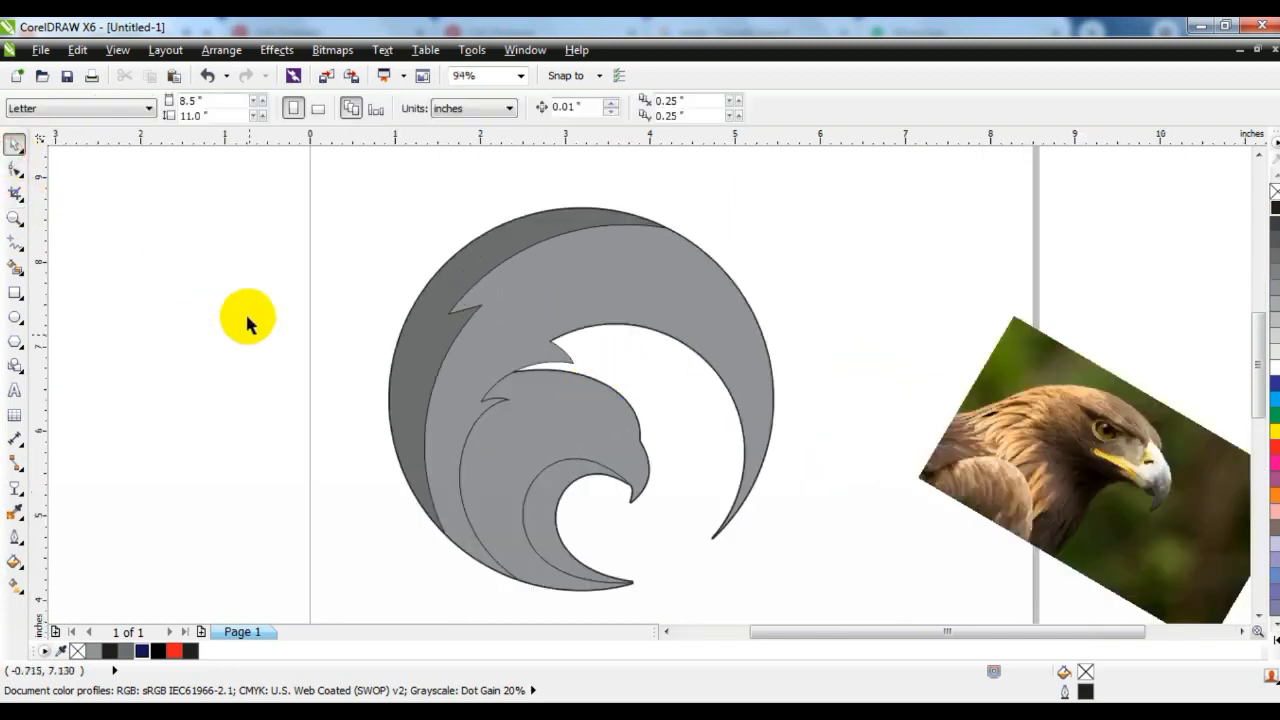
left_click(436, 346)
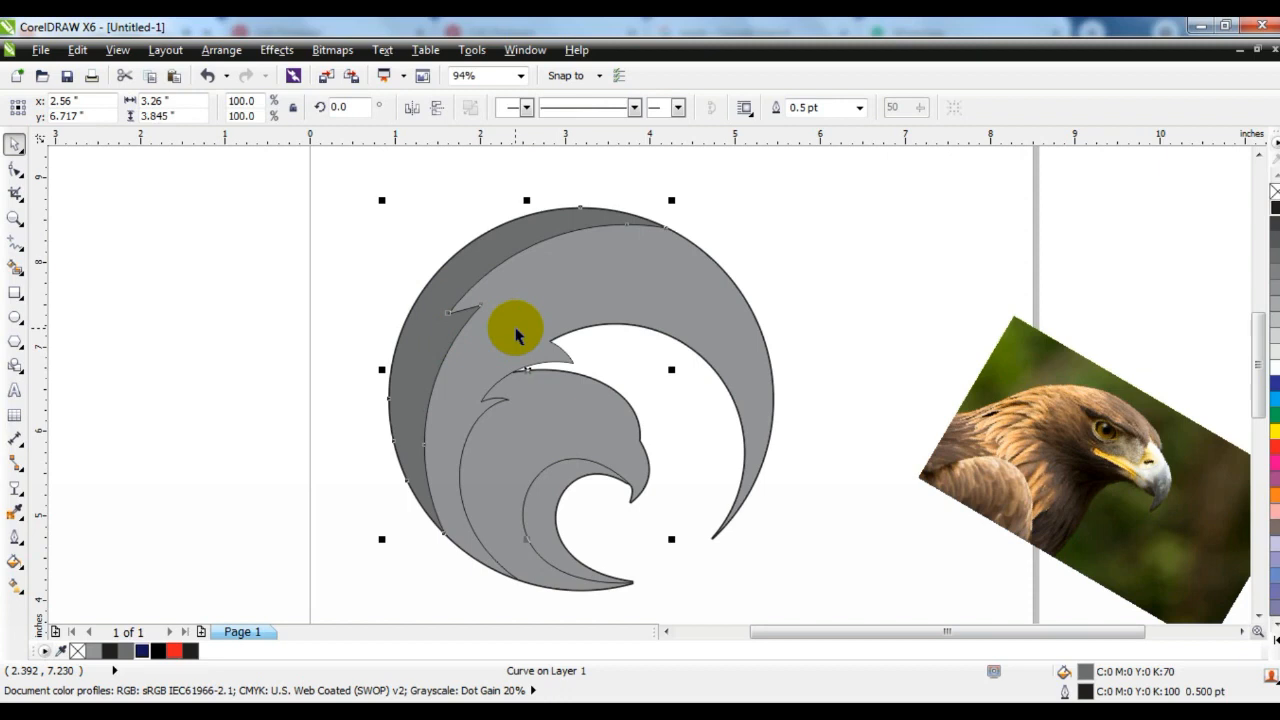
left_click_drag(145, 655, 95, 590)
Try a linear fountain fill from dark blue to white across the outer crescent and undo it
left_click(15, 583)
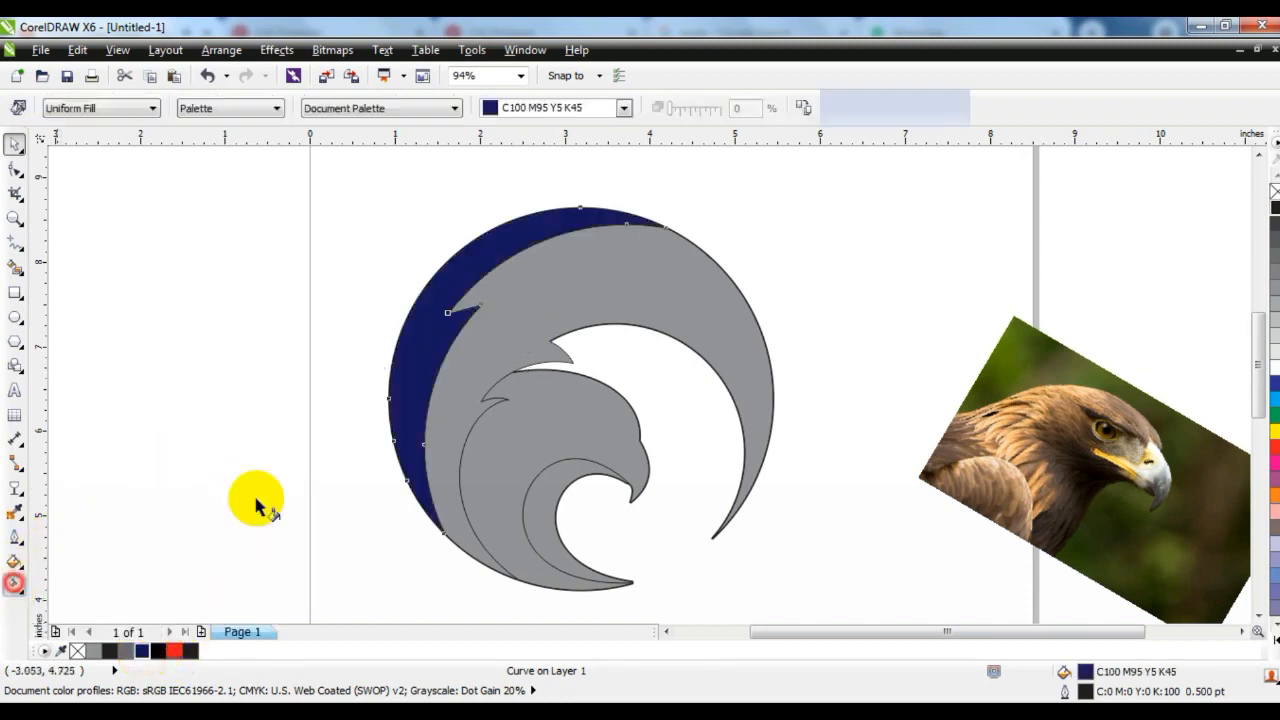
left_click_drag(434, 220, 509, 351)
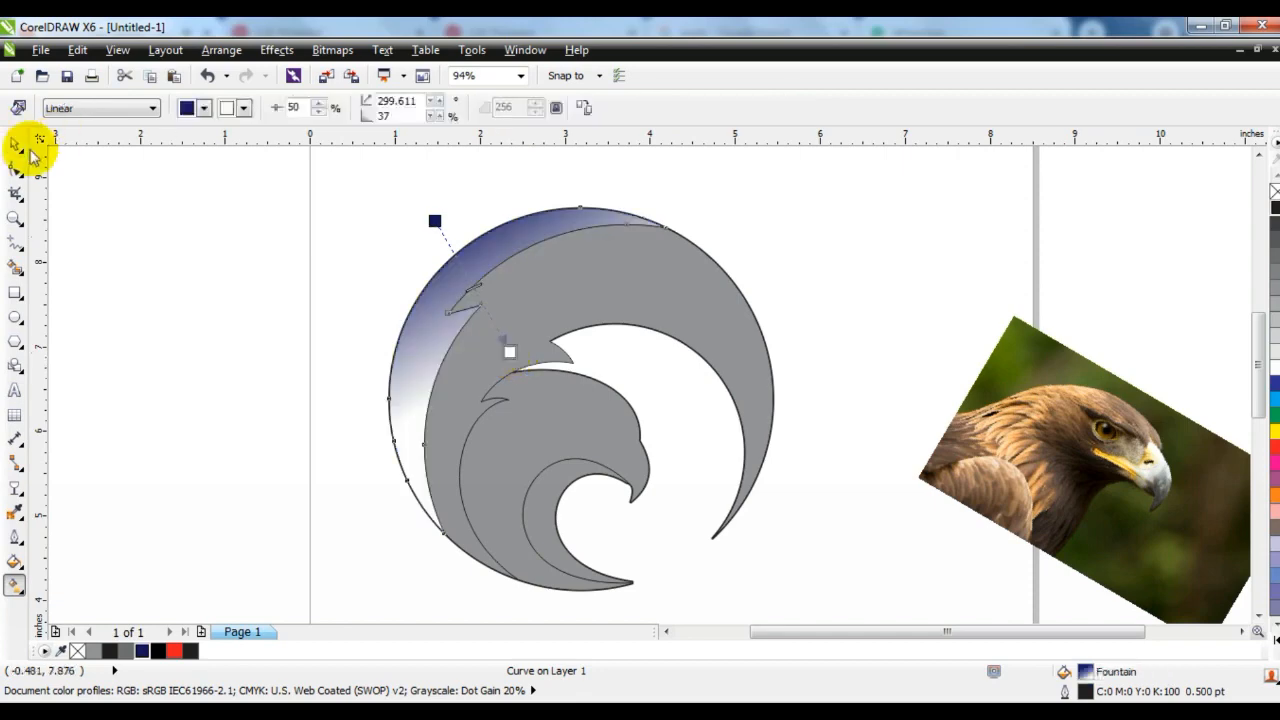
left_click(30, 150)
key("ctrl+z")
Apply bright blue #186EF7 in the RGB model to the outer crescent, adding it to the document palette, and undo the fill
left_click(14, 572)
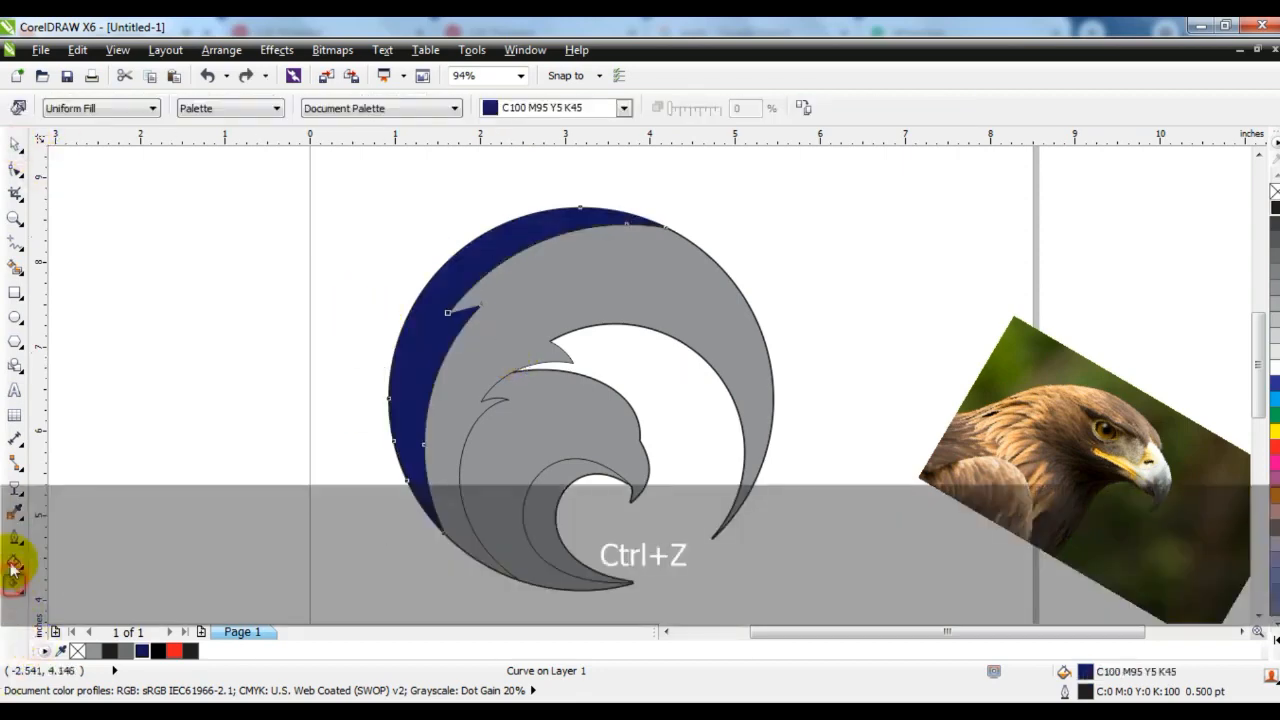
left_click(14, 566)
left_click(80, 423)
left_click(866, 246)
left_click(862, 283)
left_click(963, 273)
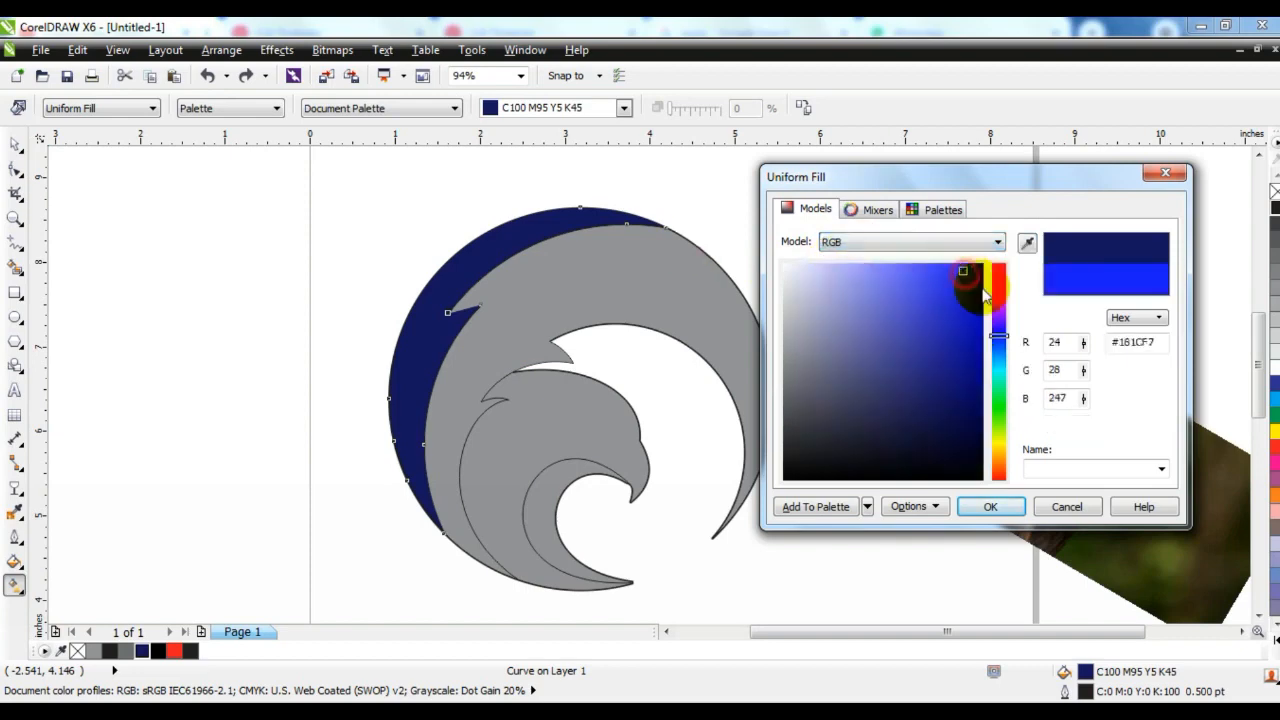
left_click_drag(998, 335, 1002, 348)
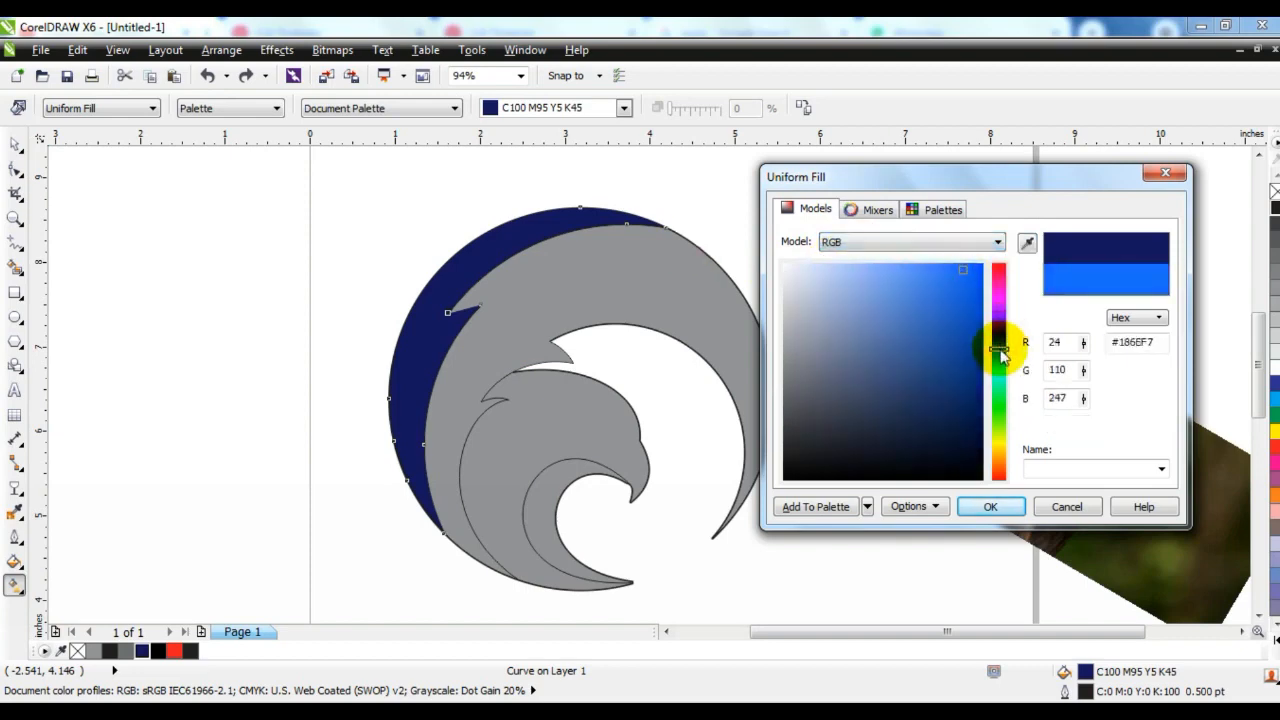
left_click(1005, 507)
key("ctrl+z")
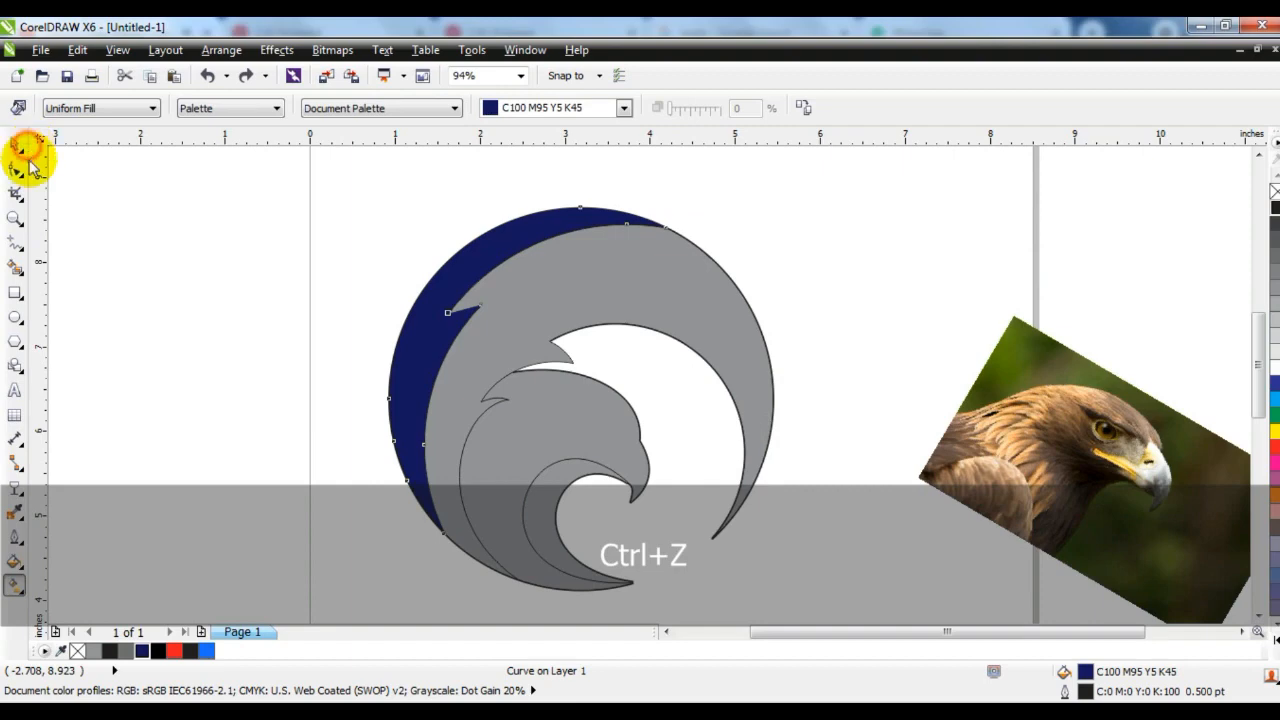
Undo the dark blue fill on the outer crescent and deselect the shape
left_click(17, 146)
key("ctrl+z")
left_click(148, 257)
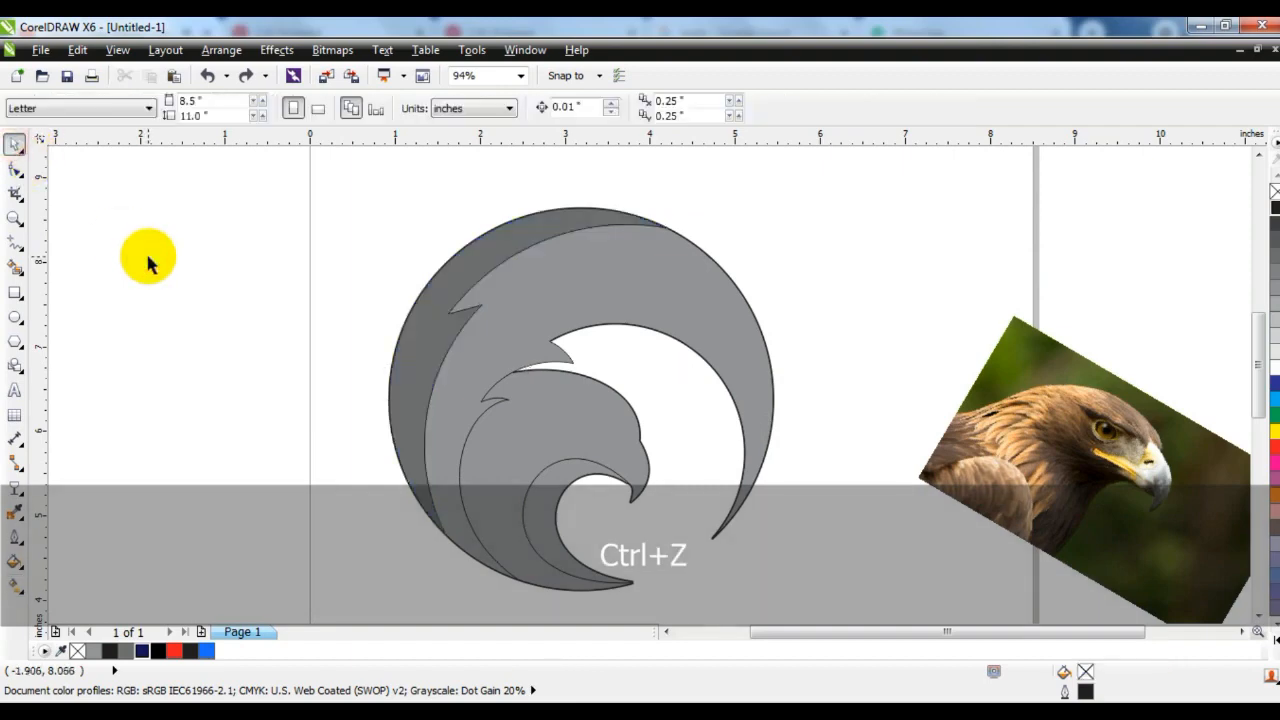
Give the outer crescent a linear fountain fill from dark blue C100 M95 Y5 K45 to bright blue #186EF7, angled about 294°
left_click(438, 305)
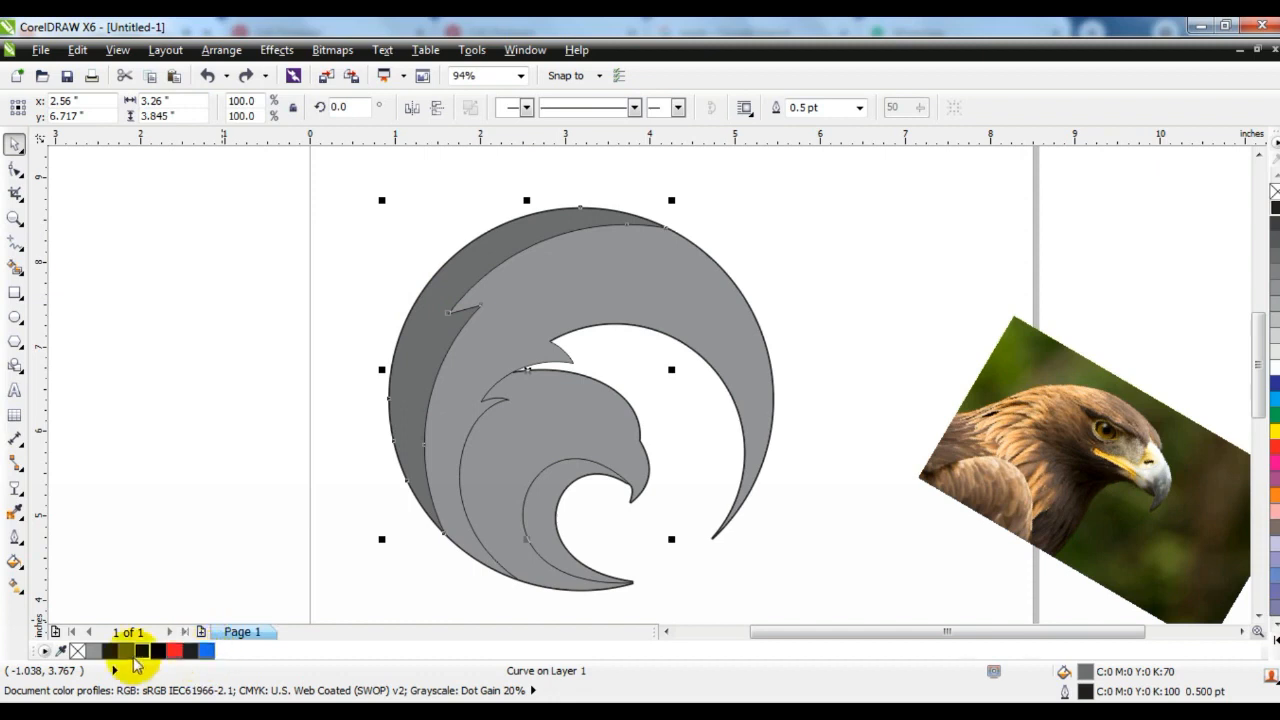
left_click(140, 652)
left_click(14, 585)
left_click_drag(416, 187, 452, 333)
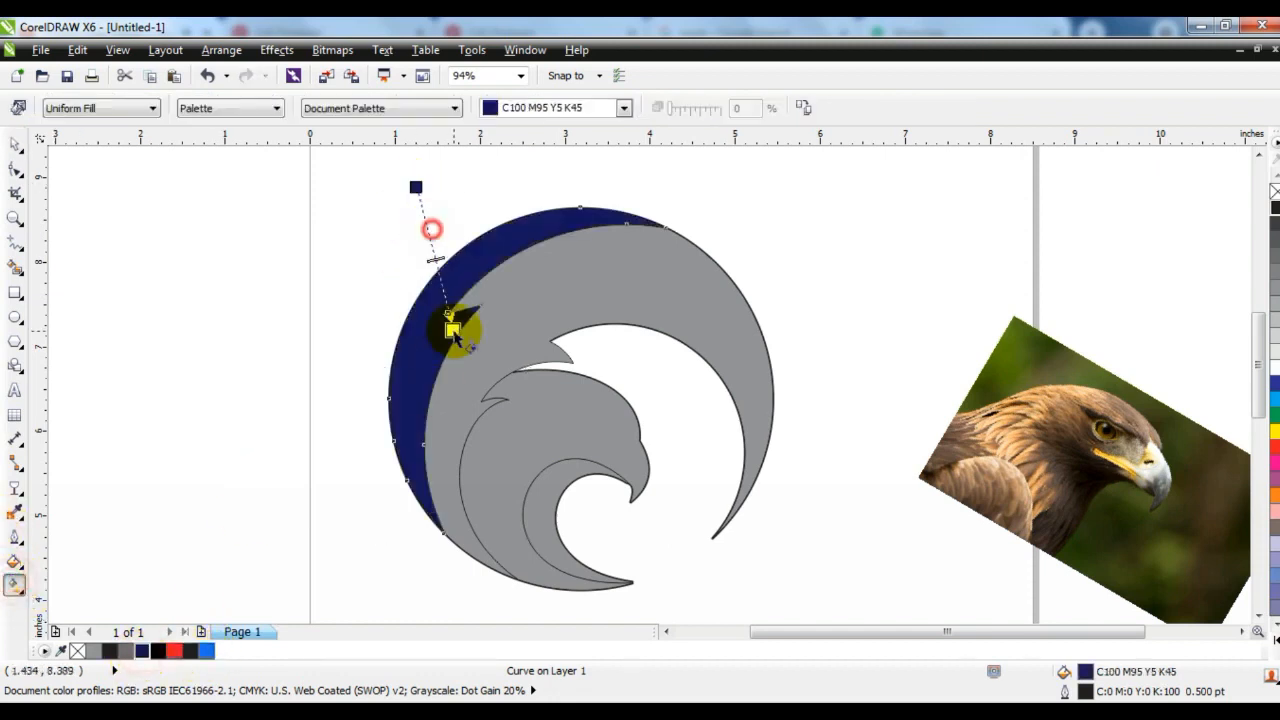
left_click_drag(206, 651, 458, 328)
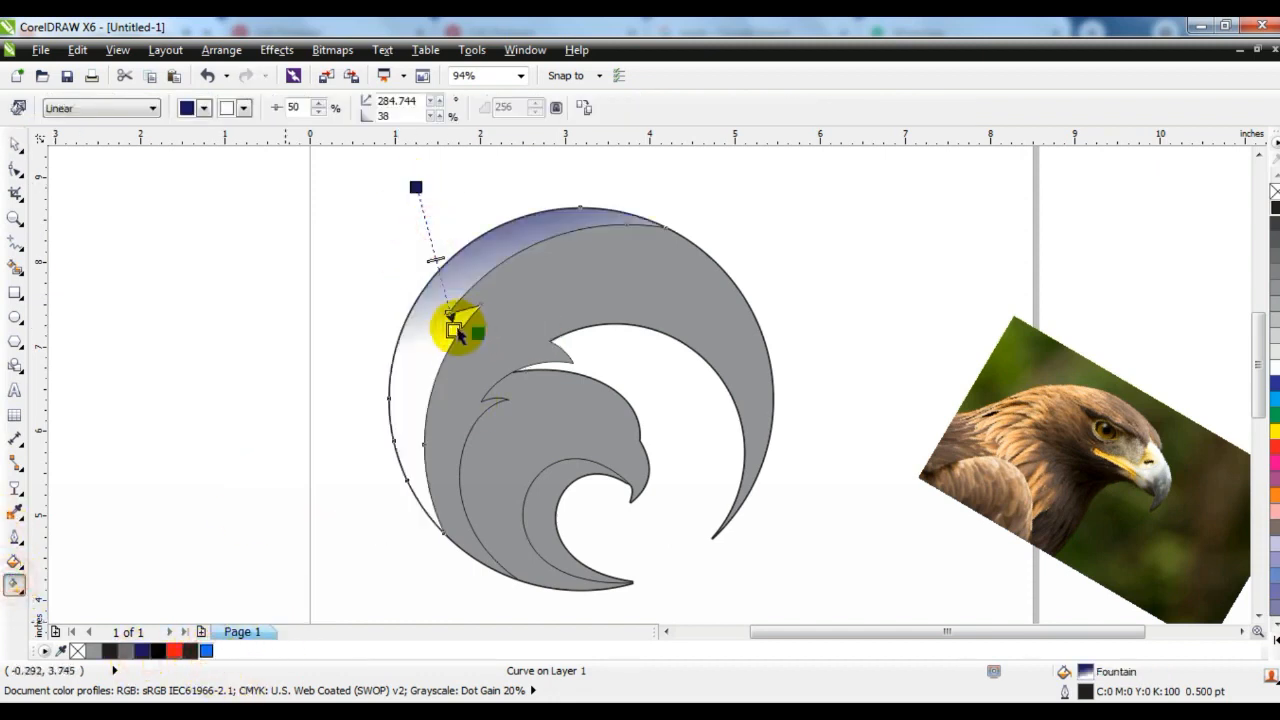
left_click(413, 208)
left_click_drag(393, 193, 410, 232)
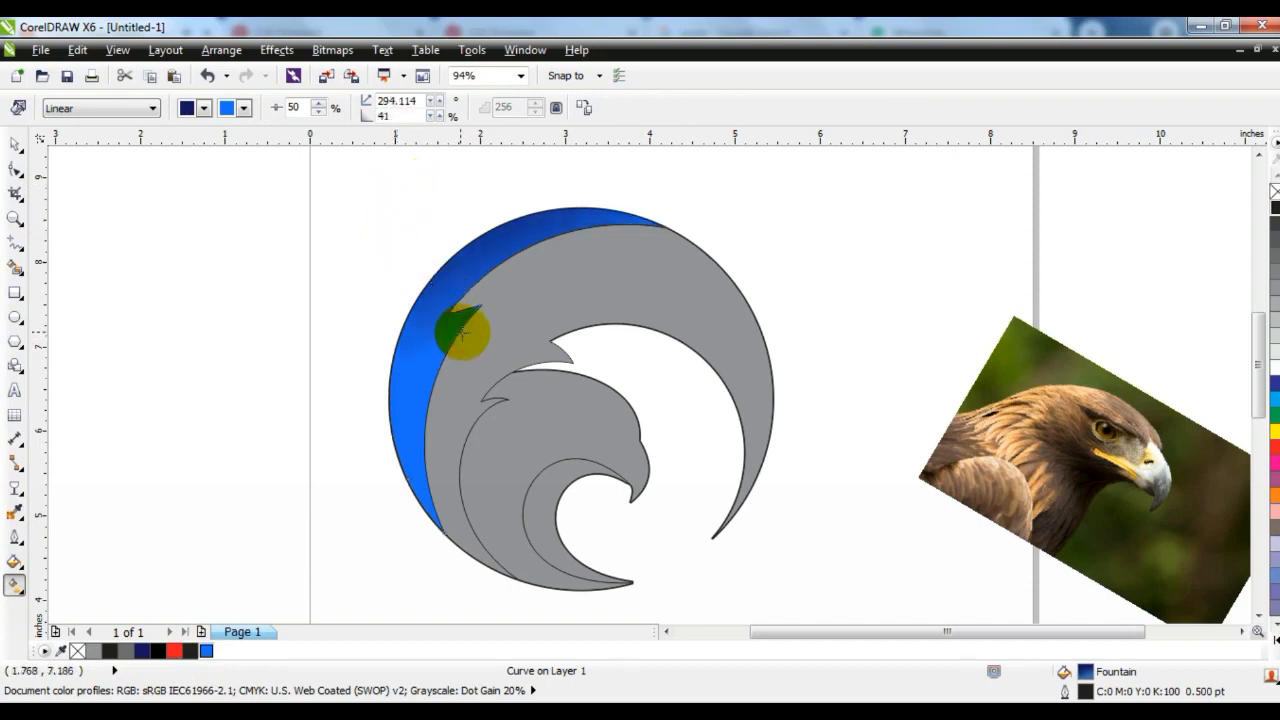
Give the large inner crescent a linear fountain fill from dark blue to bright blue, angled about 292°
left_click(586, 286)
left_click(145, 652)
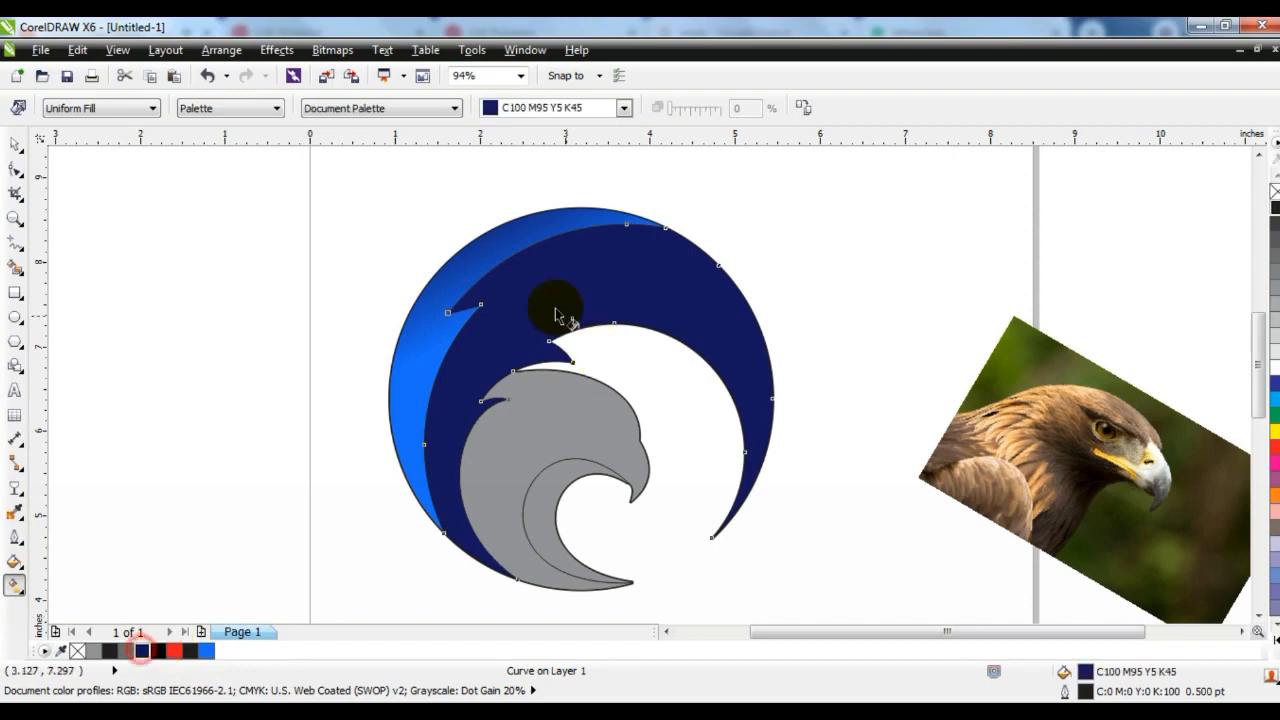
left_click_drag(529, 377, 491, 252)
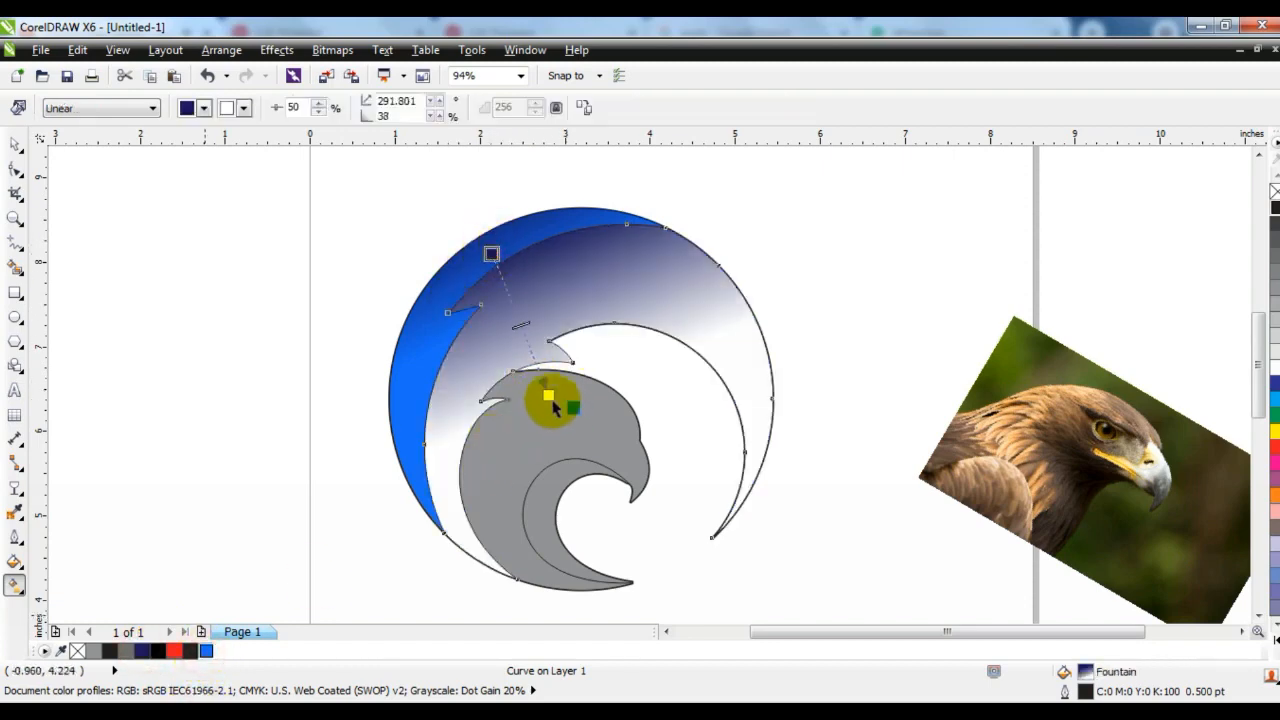
left_click_drag(553, 401, 548, 395)
left_click(491, 253)
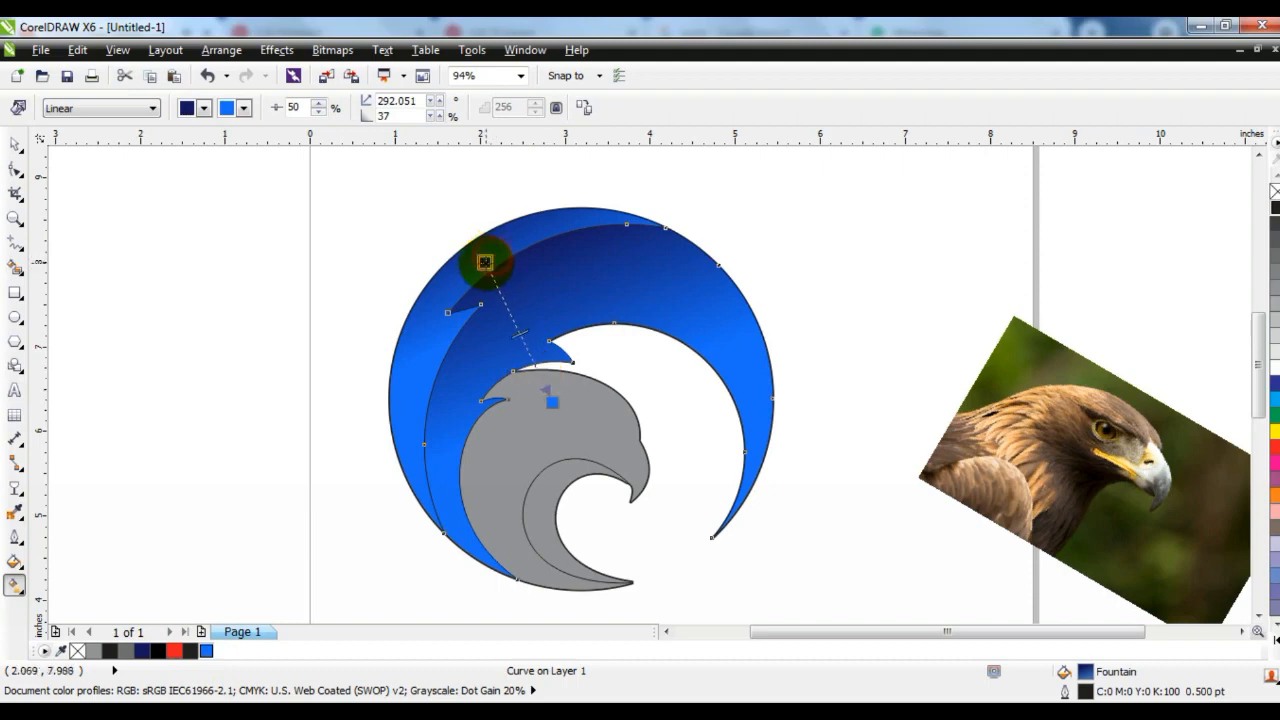
Give the eagle head shape a linear fountain fill from dark blue C100 M95 Y5 K45 to bright blue, angled about 295°
left_click(15, 145)
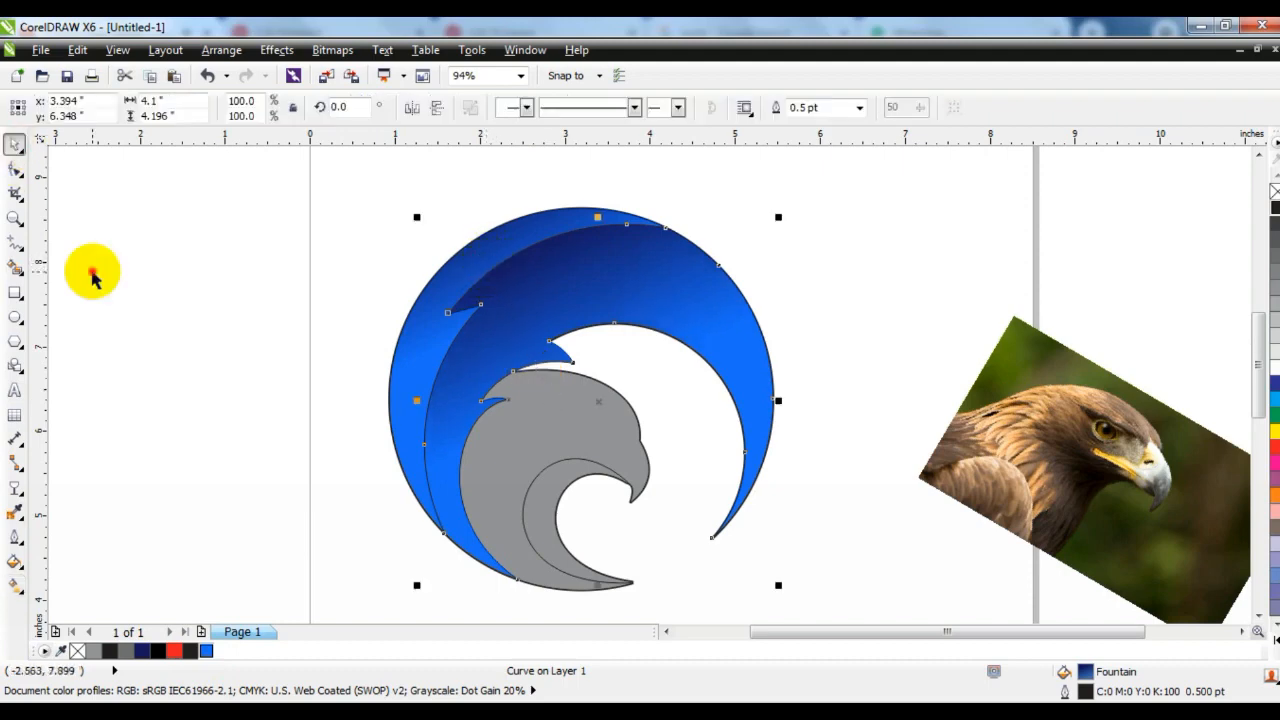
key("Escape")
left_click(530, 403)
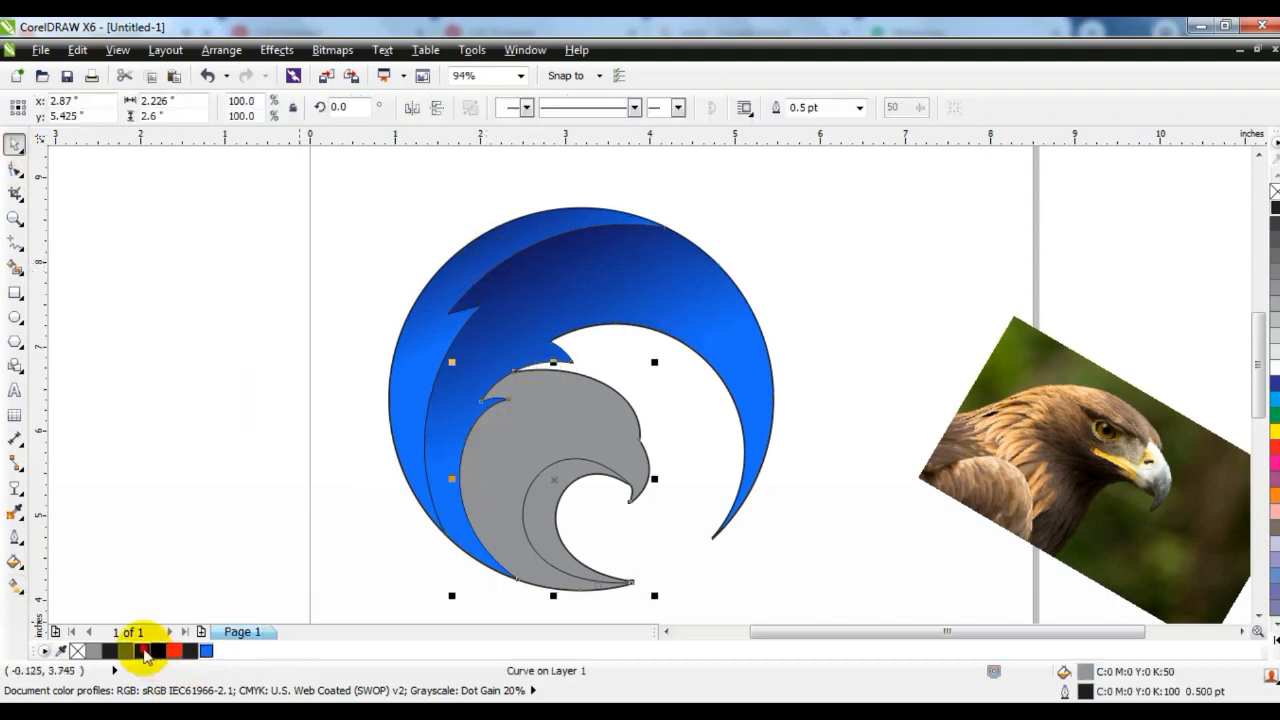
left_click(145, 652)
left_click(15, 585)
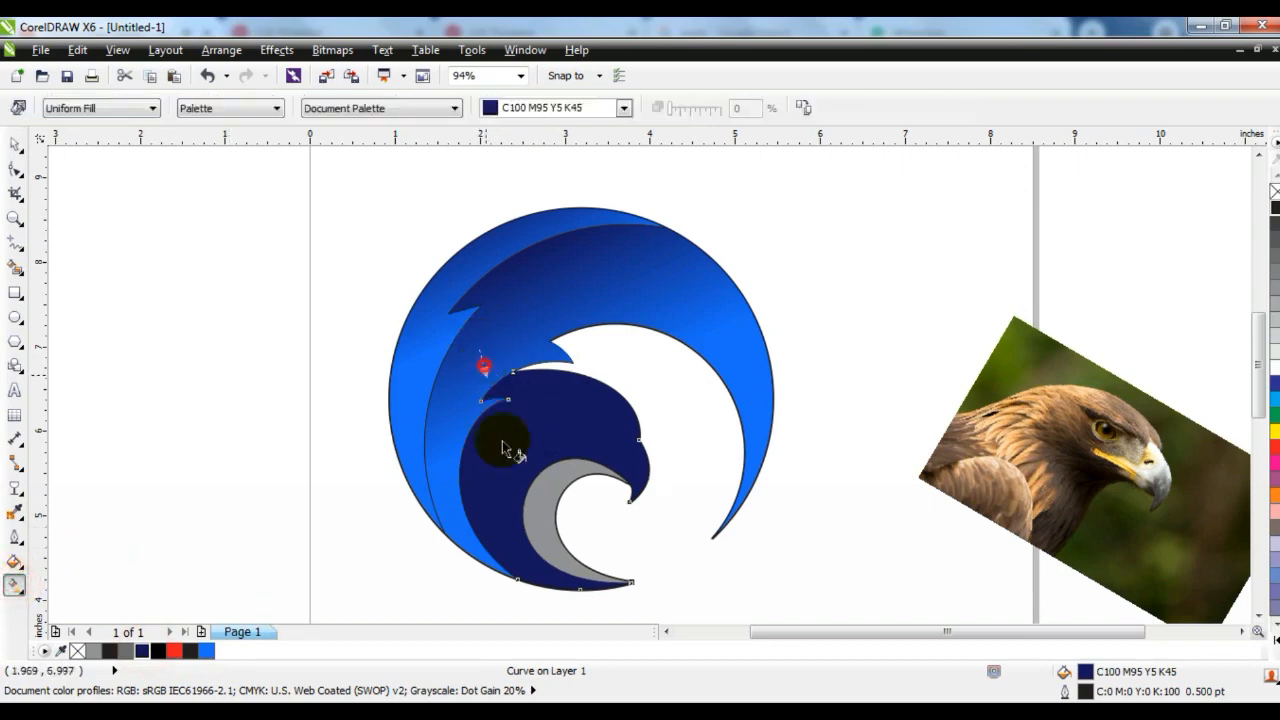
left_click_drag(484, 369, 530, 490)
left_click_drag(478, 349, 483, 389)
left_click_drag(208, 653, 534, 492)
left_click_drag(484, 389, 480, 380)
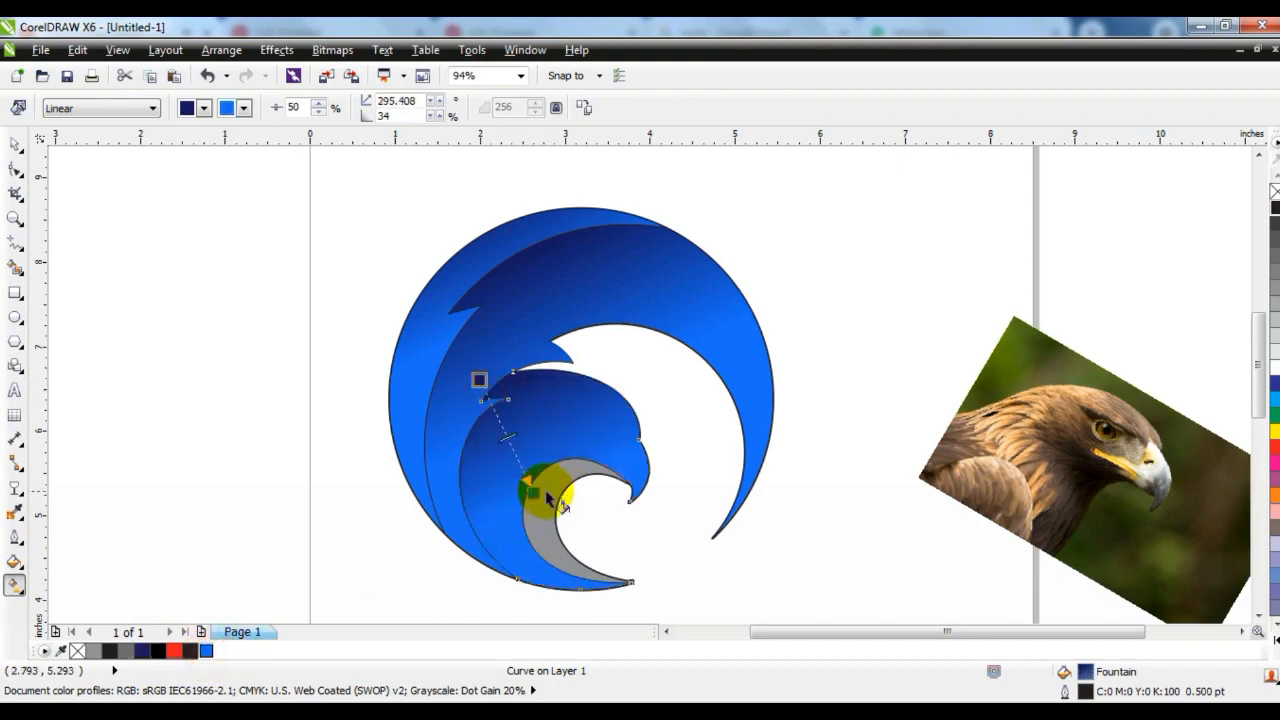
Undo the last gradient adjustment on the eagle head and slightly shift both ends of its fountain fill
key("ctrl+z")
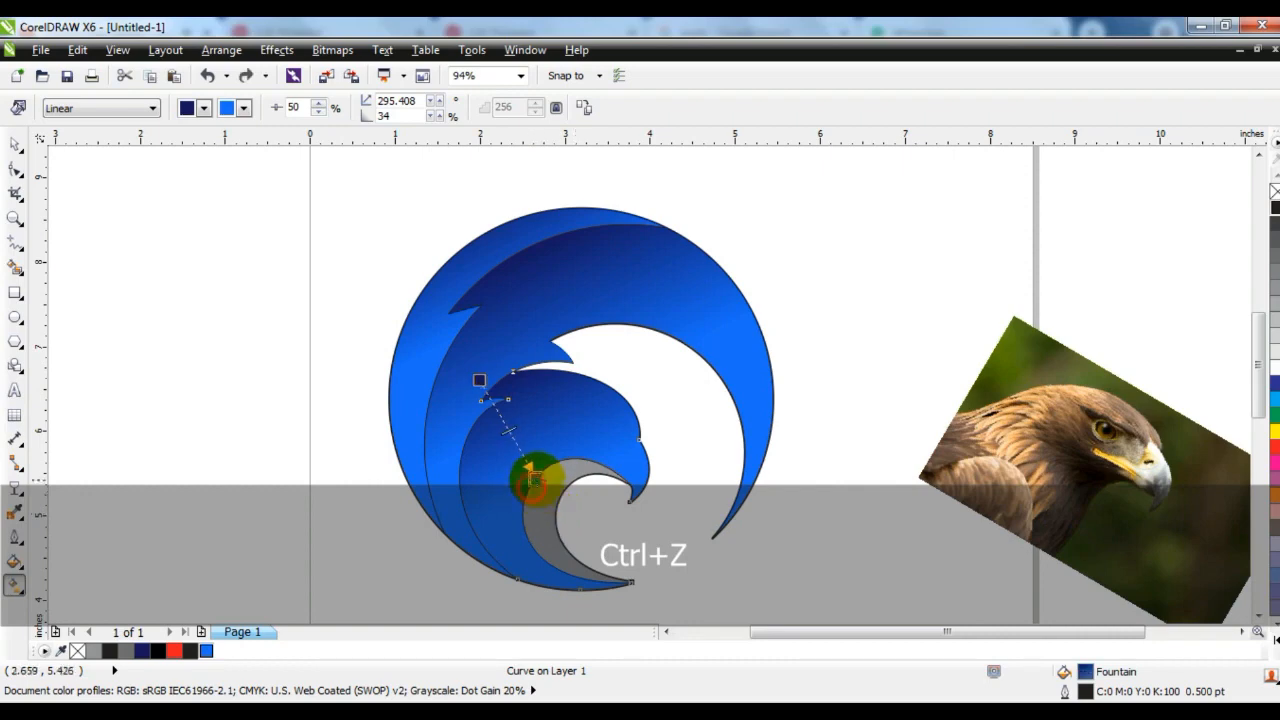
left_click_drag(536, 479, 525, 468)
left_click_drag(480, 380, 485, 386)
Give the small crescent under the beak a linear fountain fill from dark blue to bright blue, angled about 327°, and deselect it
left_click(538, 495)
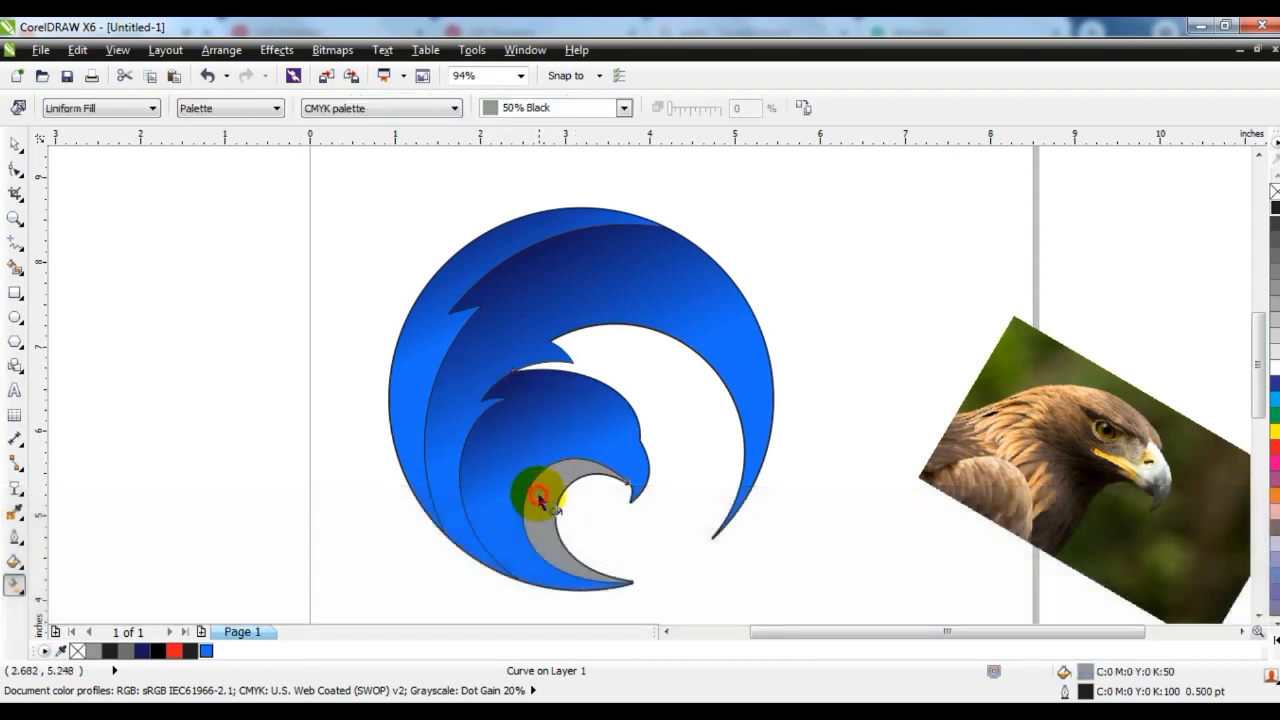
left_click(143, 651)
left_click_drag(535, 472, 628, 550)
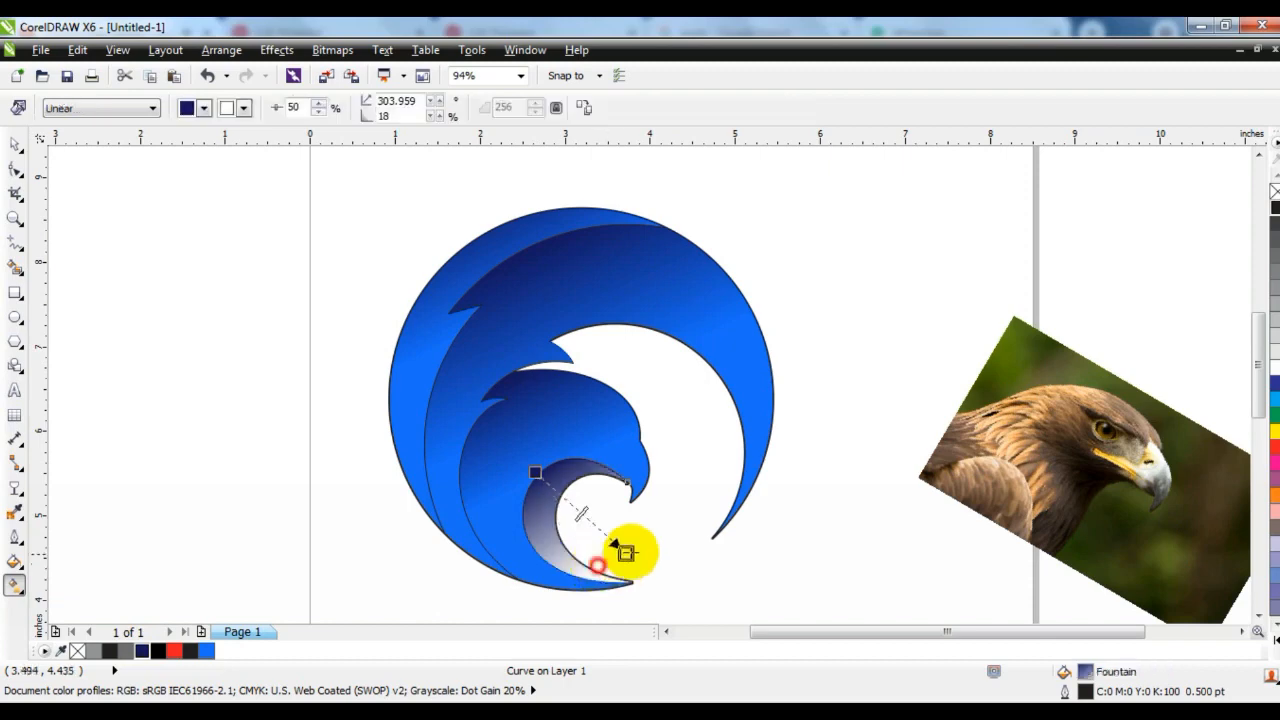
left_click_drag(205, 655, 638, 557)
left_click(535, 472)
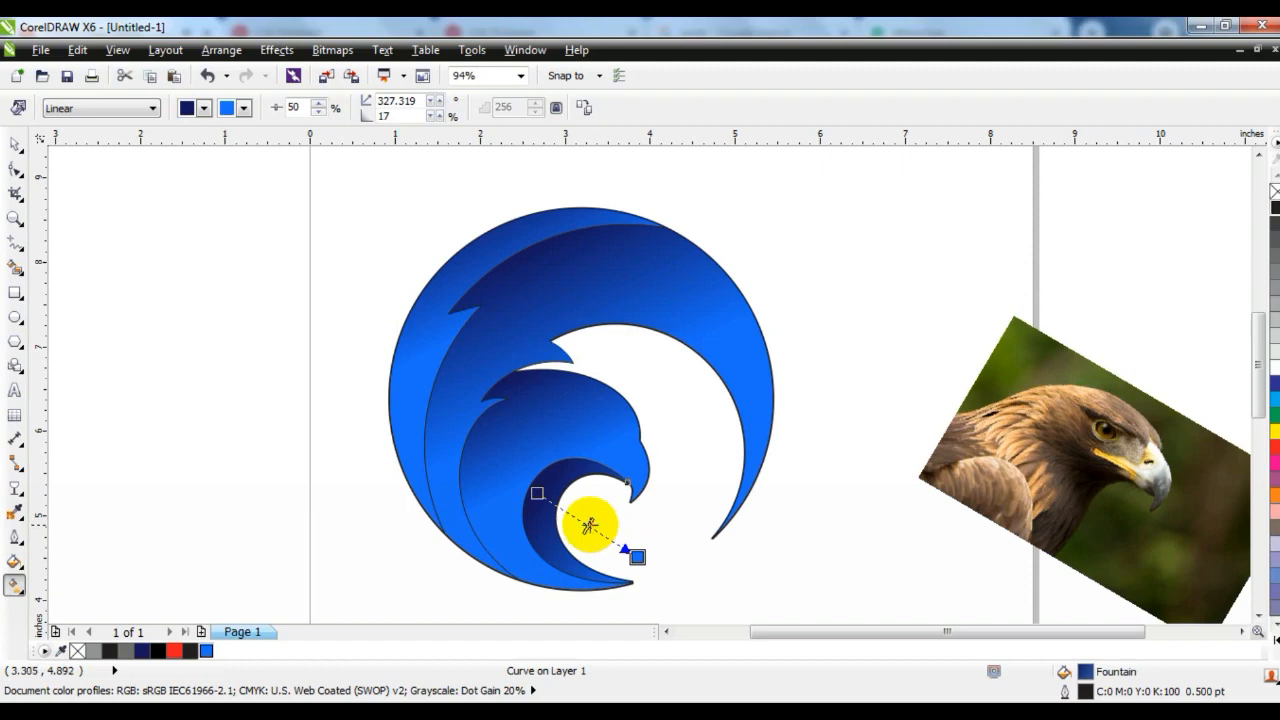
left_click_drag(582, 521, 582, 521)
left_click(16, 146)
left_click(114, 329)
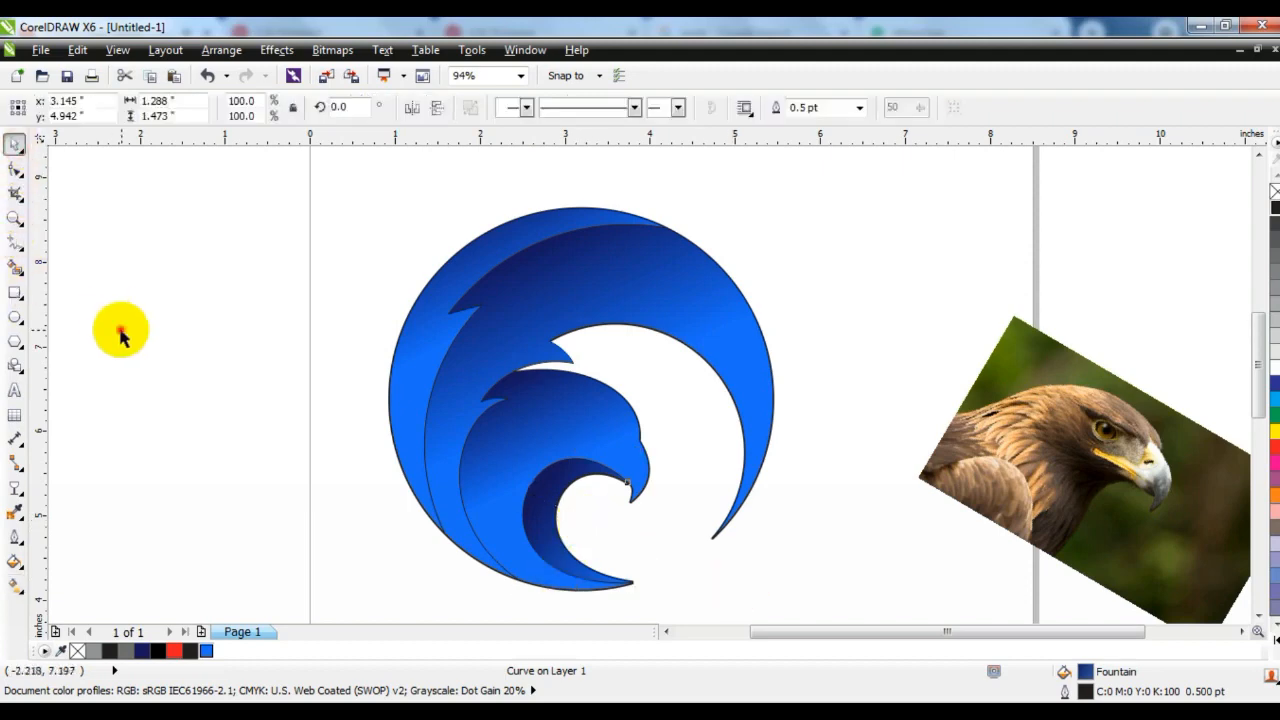
Draw a closed freehand triangle about 0.26 inches wide and high on the eagle head as its eye
left_click(15, 218)
left_click_drag(533, 370, 709, 466)
left_click_drag(466, 266, 823, 523)
left_click(14, 248)
mouse_move(754, 463)
left_mouse_down()
mouse_move(730, 537)
mouse_move(574, 314)
mouse_move(575, 350)
left_mouse_up()
mouse_move(575, 350)
left_mouse_down()
mouse_move(809, 466)
mouse_move(756, 466)
left_mouse_up()
left_click(14, 145)
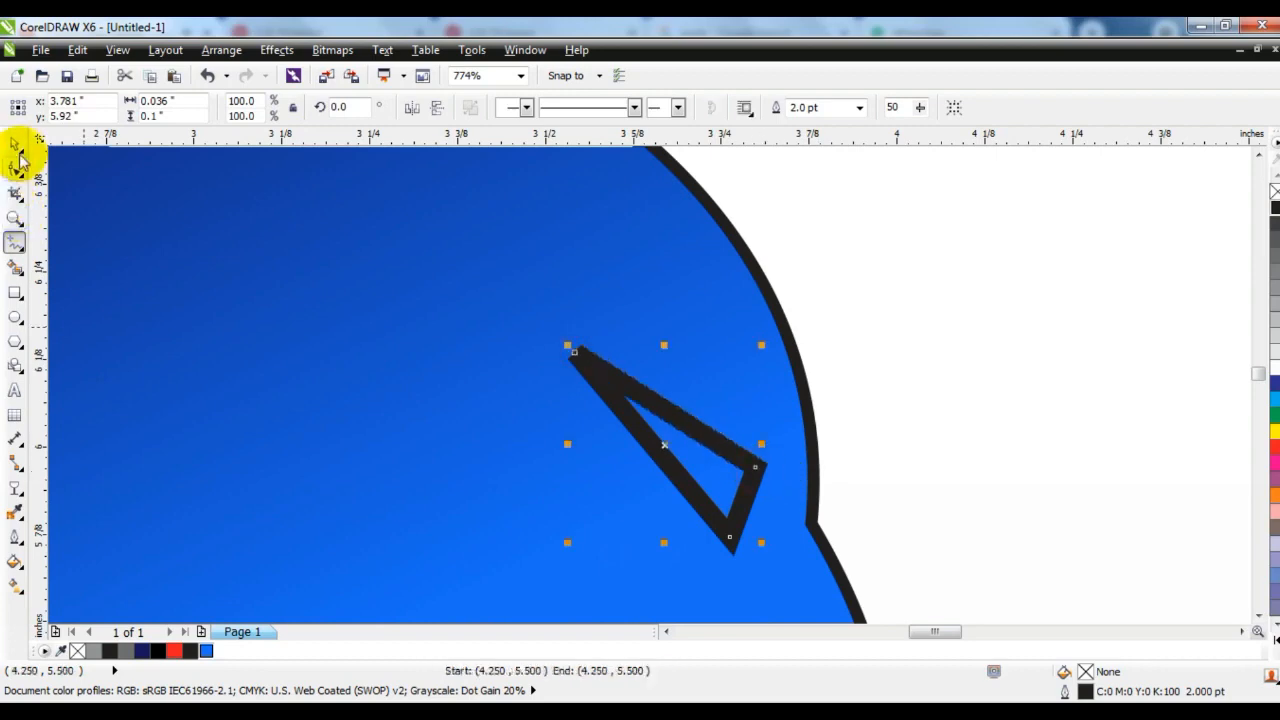
Fill the triangular eye with white, remove its outline and deselect it
left_click(1271, 348)
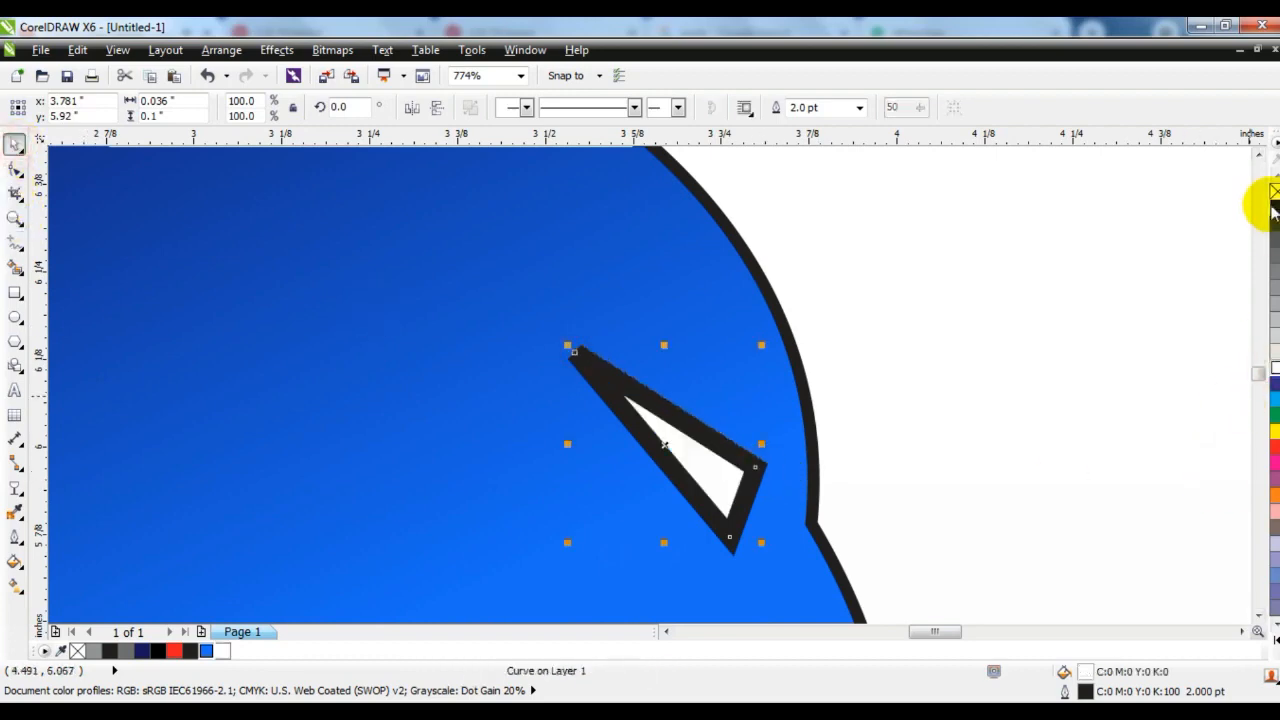
right_click(1274, 191)
key("F3")
key("Escape")
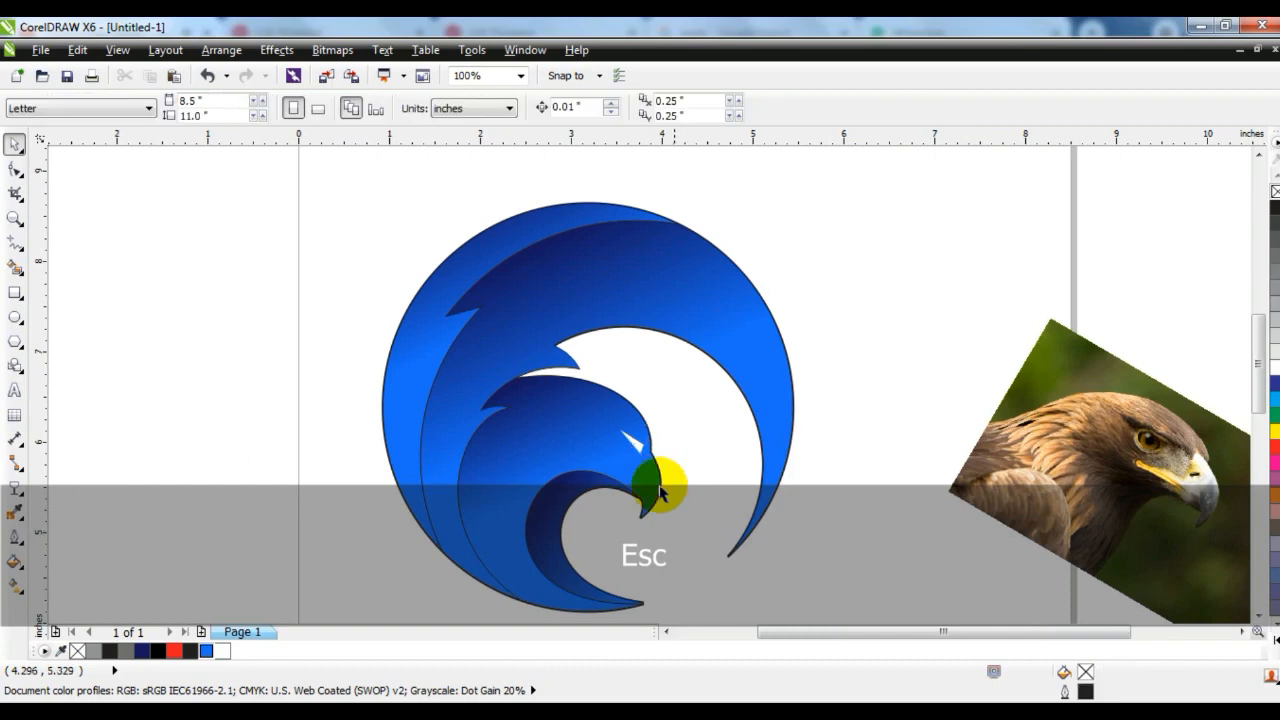
Scale the eye triangle down to about 83.5%, rotate it to about 349.5° and deselect it
left_click(633, 437)
key("F3")
left_click(711, 456)
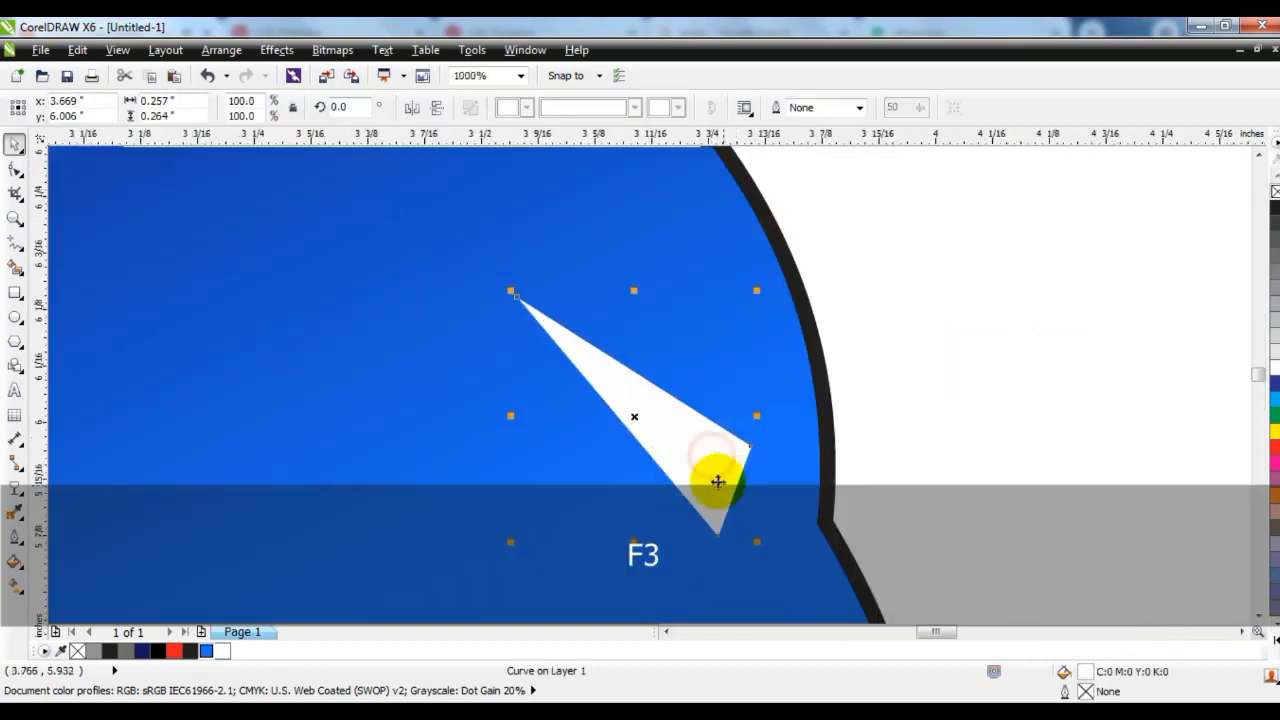
left_click_drag(754, 540, 687, 509)
left_click_drag(749, 556, 646, 534)
key("F3")
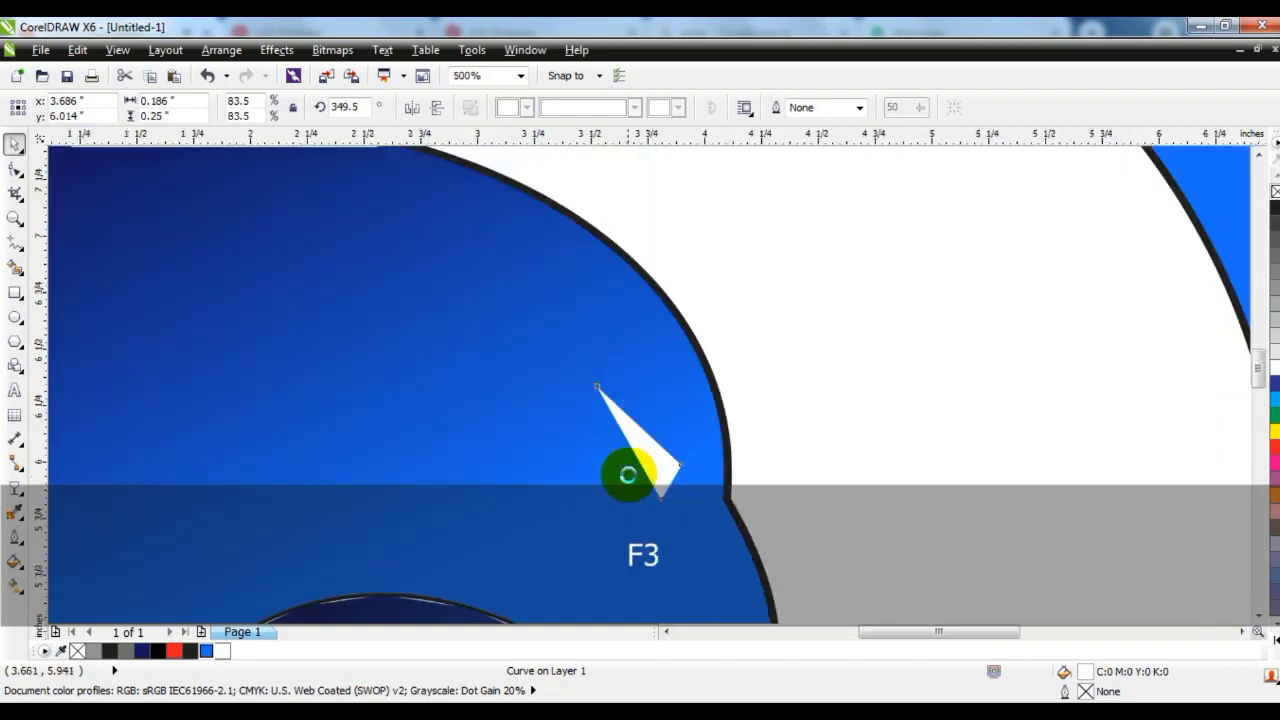
key("F3")
key("F3")
key("Escape")
key("F3")
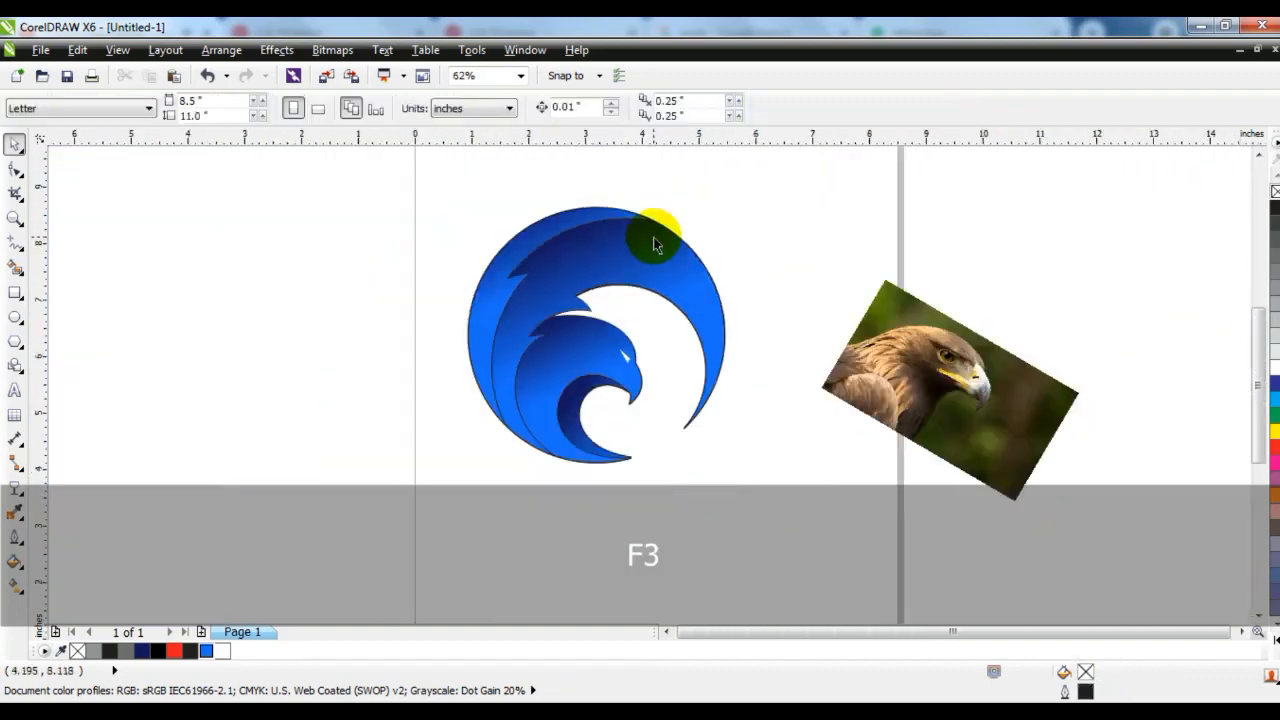
Try removing the outlines from all the logo shapes, and undo the removal
left_click(625, 362)
left_click(743, 357)
left_click_drag(777, 497, 437, 190)
right_click(1275, 190)
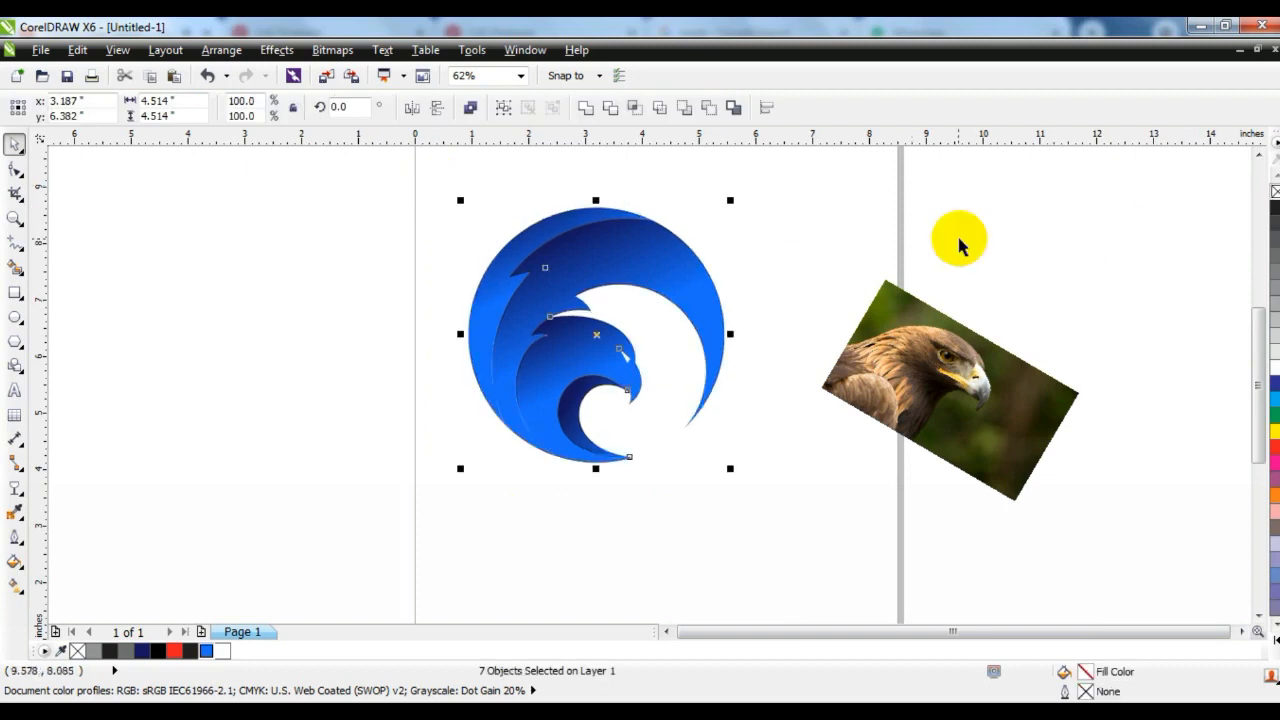
left_click(958, 243)
key("ctrl+z")
left_click(814, 480)
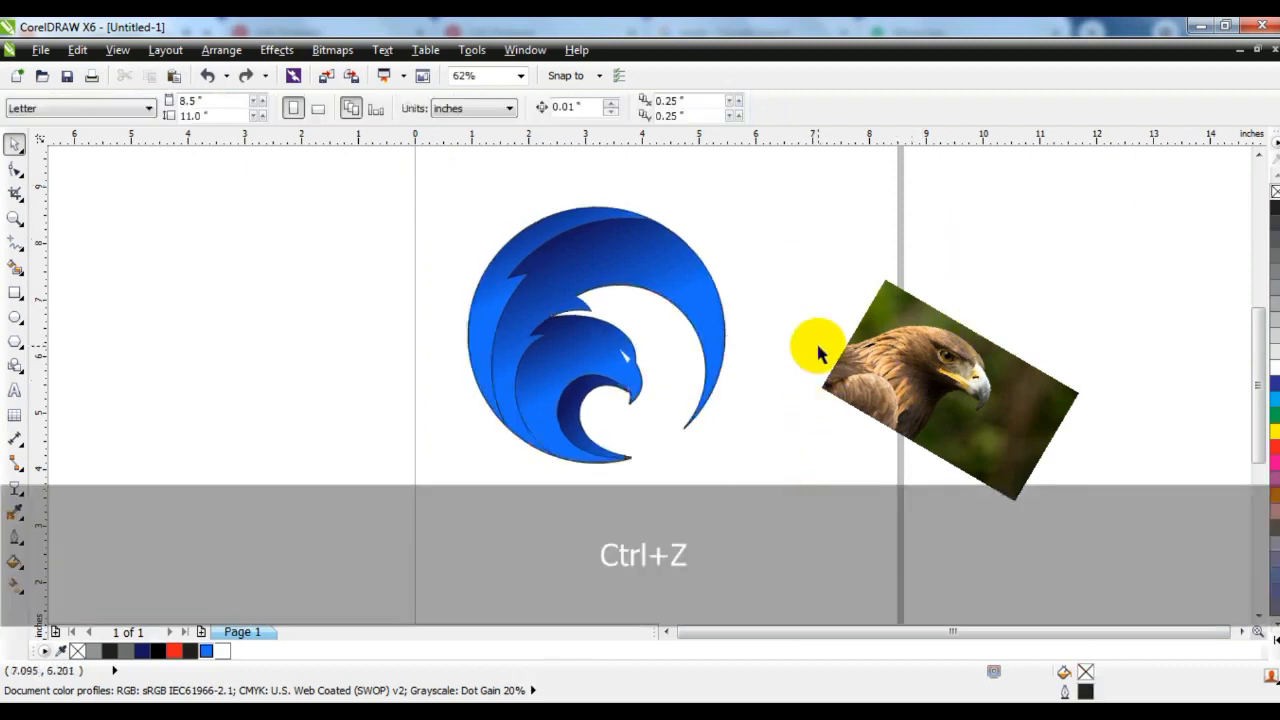
Deselect the logo and view it in full-screen preview
key("shift+F2")
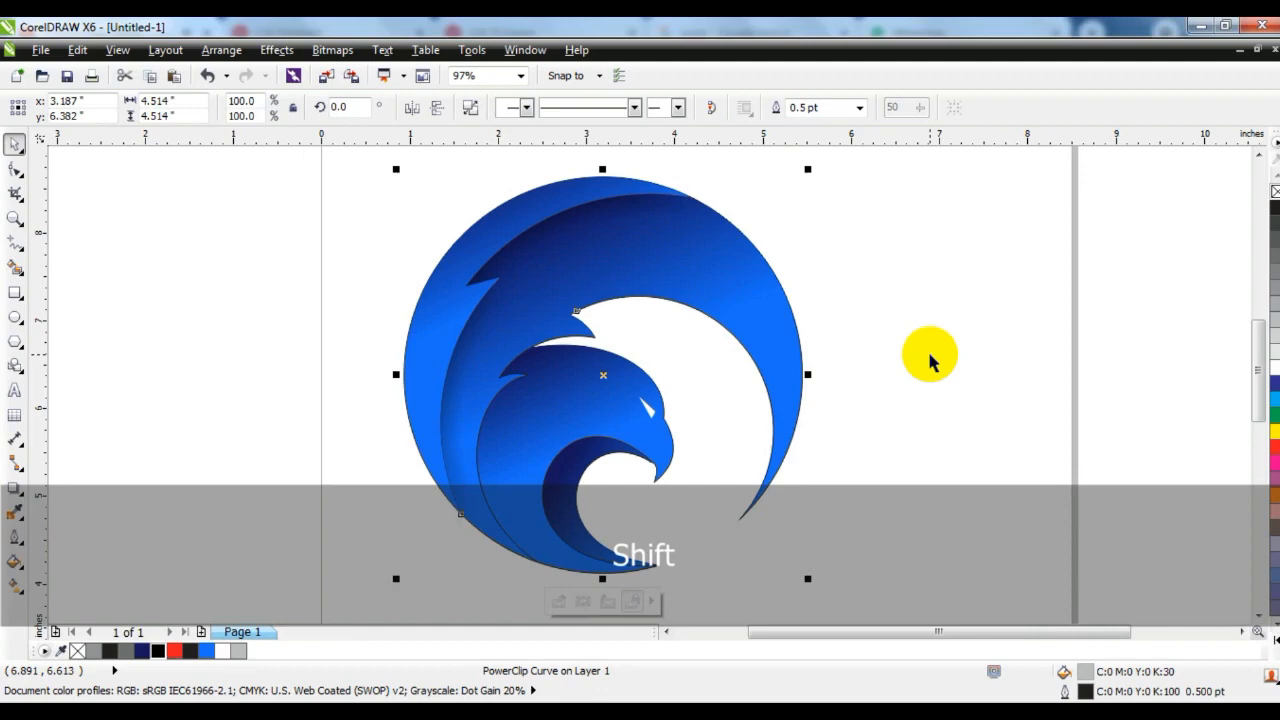
key("Escape")
key("F9")
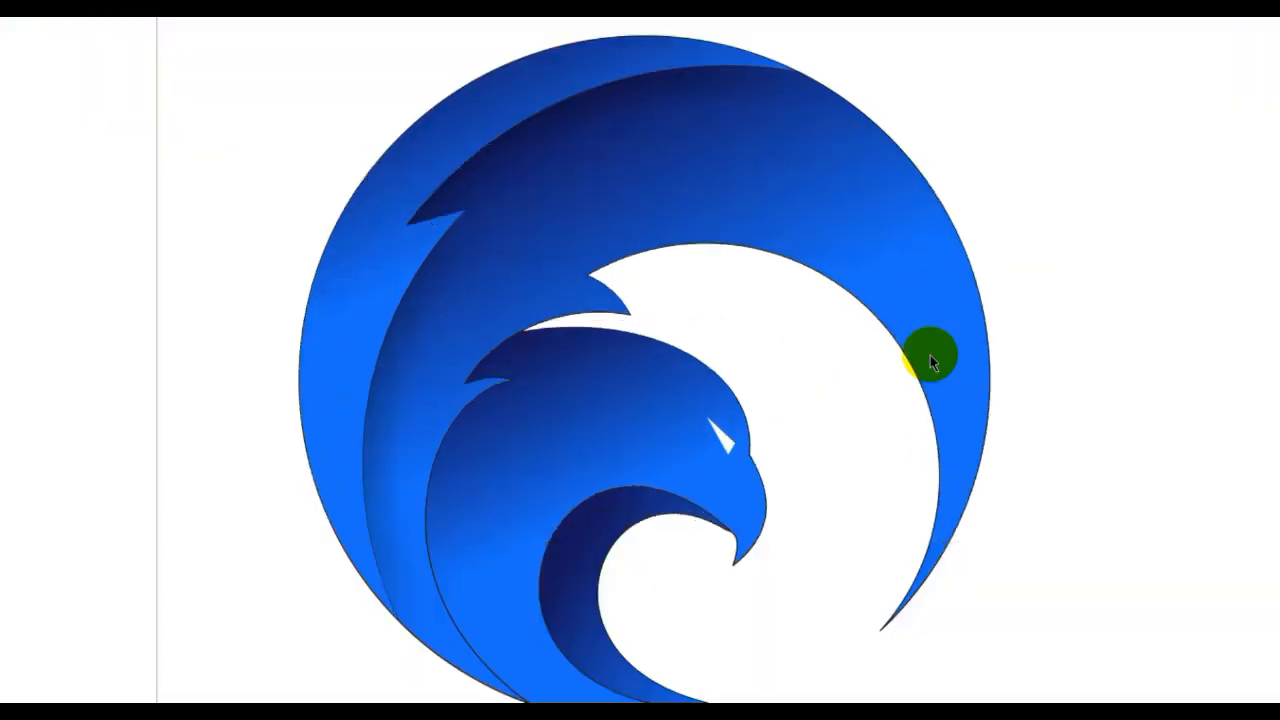